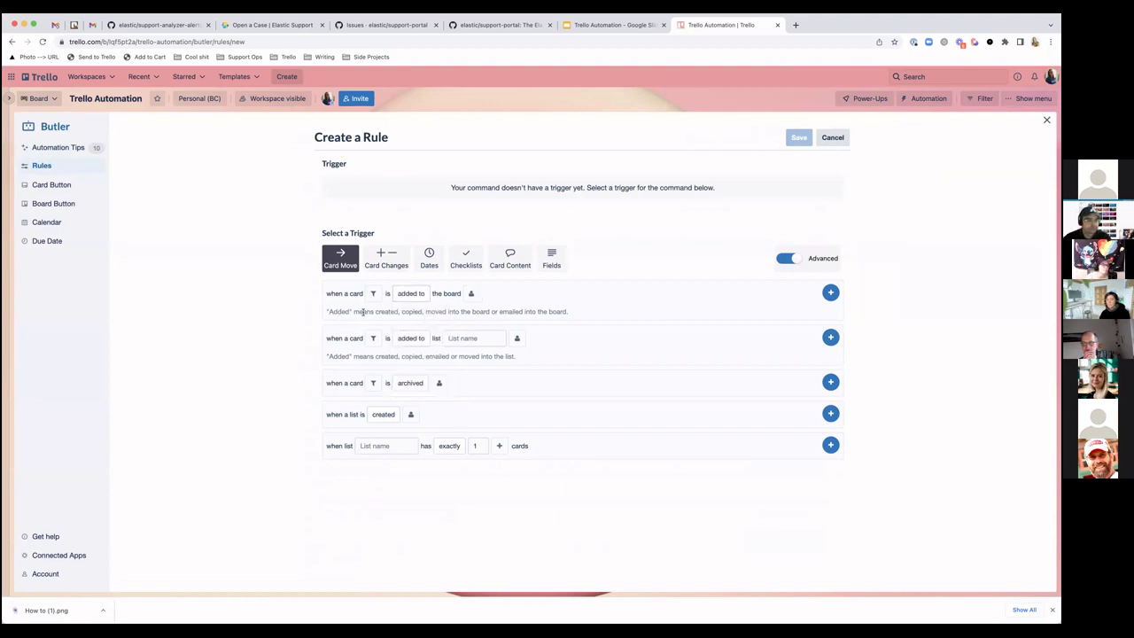
- Leave the card event on 'added to' and switch the rule's triggers to Card Changes
{"action": "left_click", "coordinate": [409, 296]}
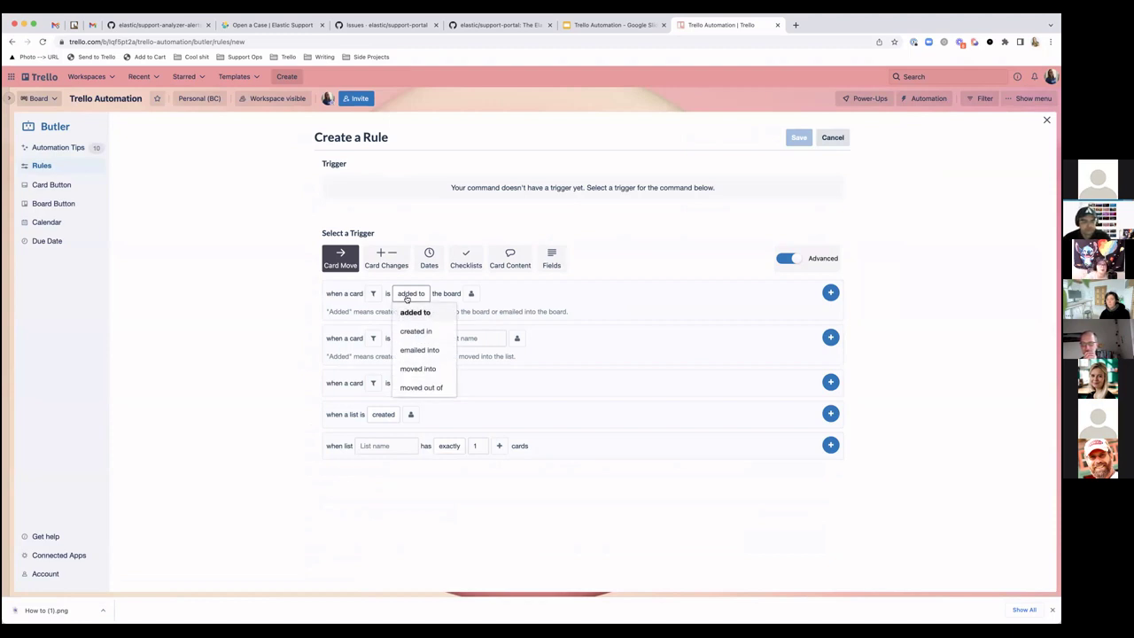
{"action": "left_click", "coordinate": [363, 311]}
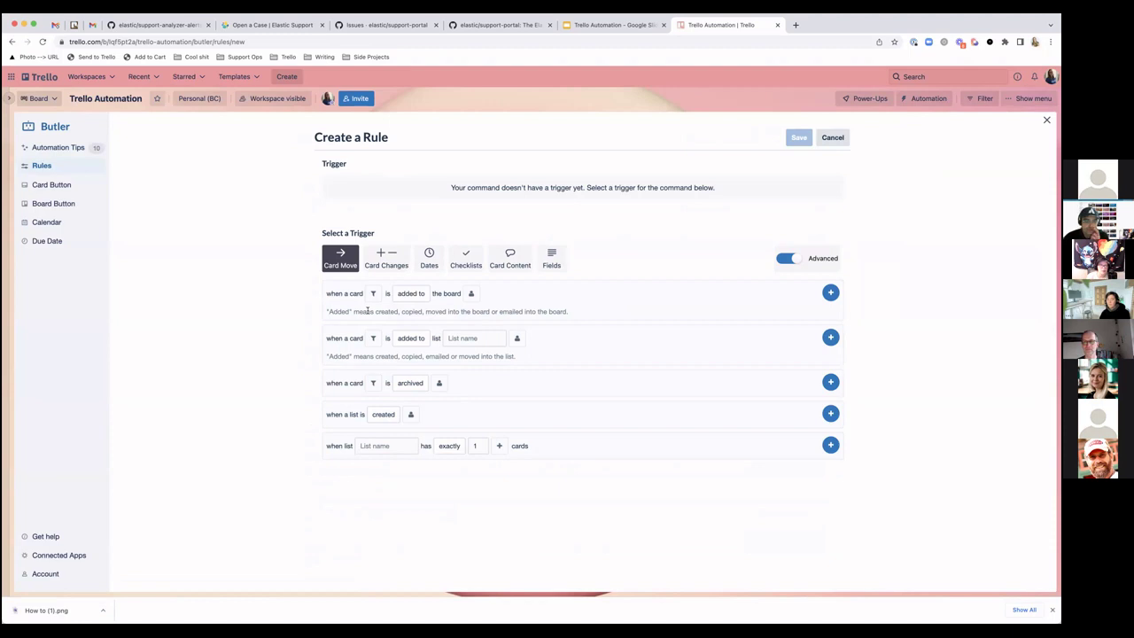
{"action": "left_click", "coordinate": [410, 293]}
{"action": "left_click", "coordinate": [411, 312]}
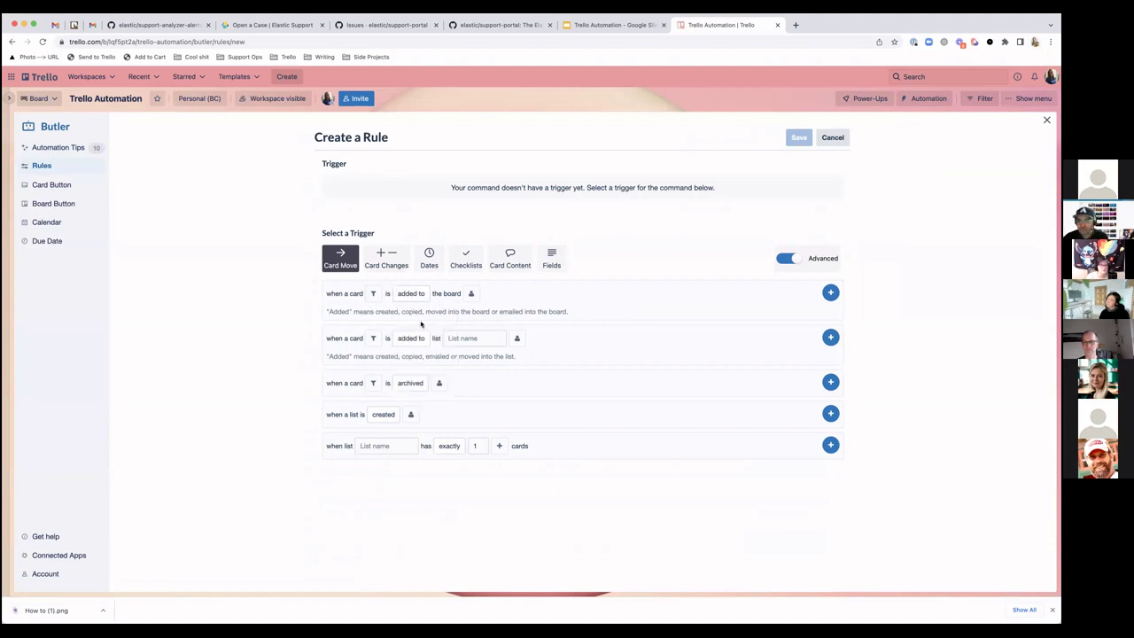
{"action": "left_click", "coordinate": [379, 266]}
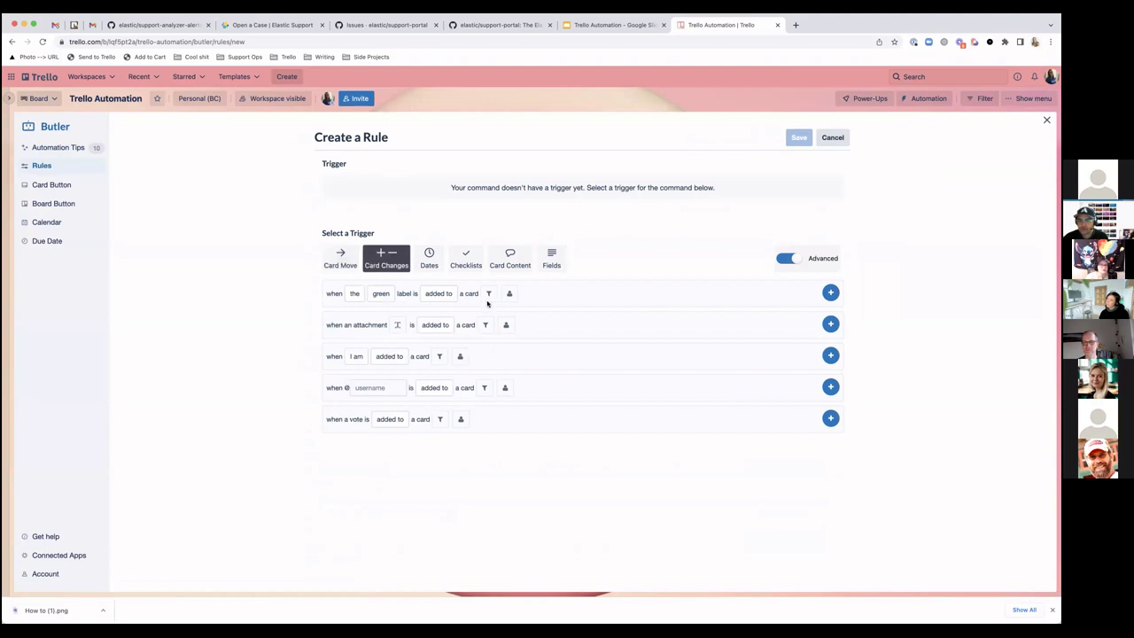
{"action": "left_click", "coordinate": [830, 292]}
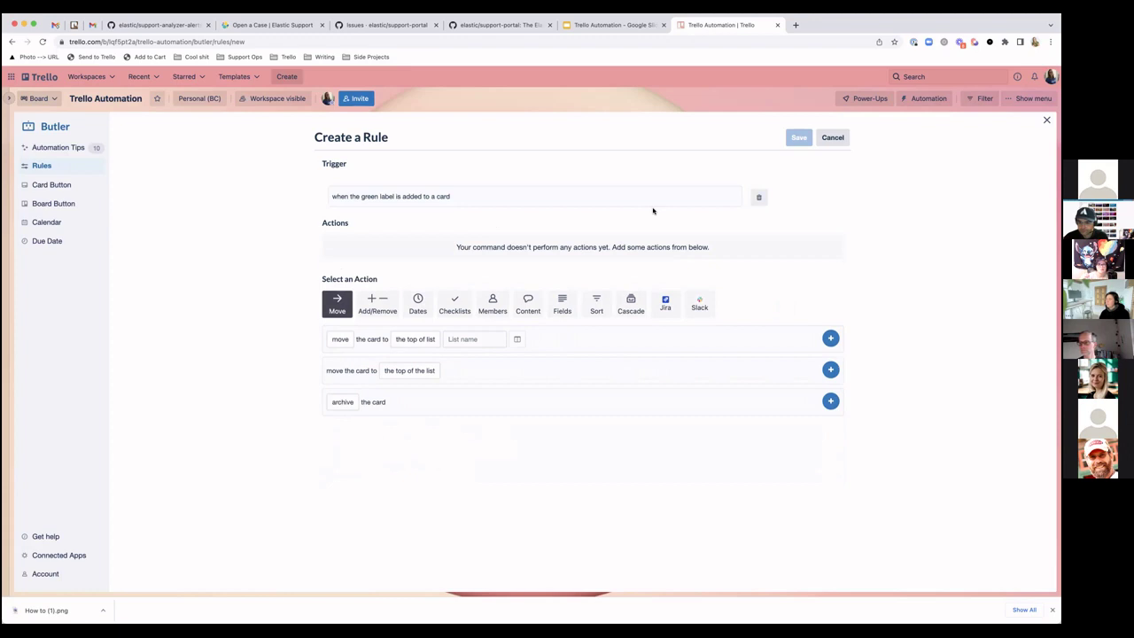
{"action": "left_click", "coordinate": [758, 197]}
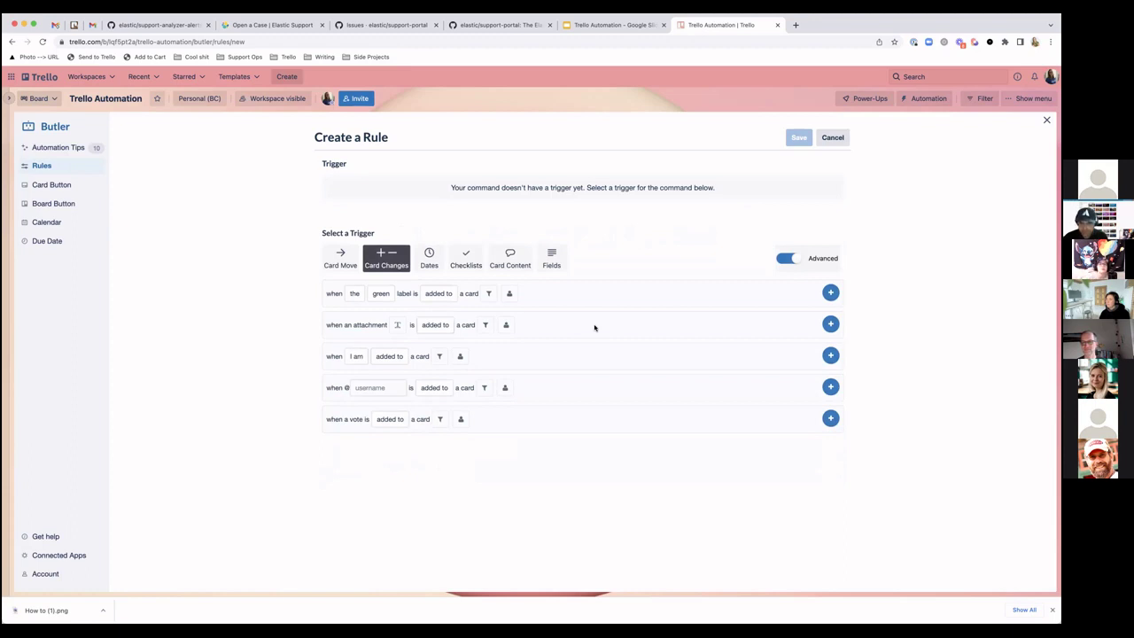
{"action": "left_click", "coordinate": [488, 293]}
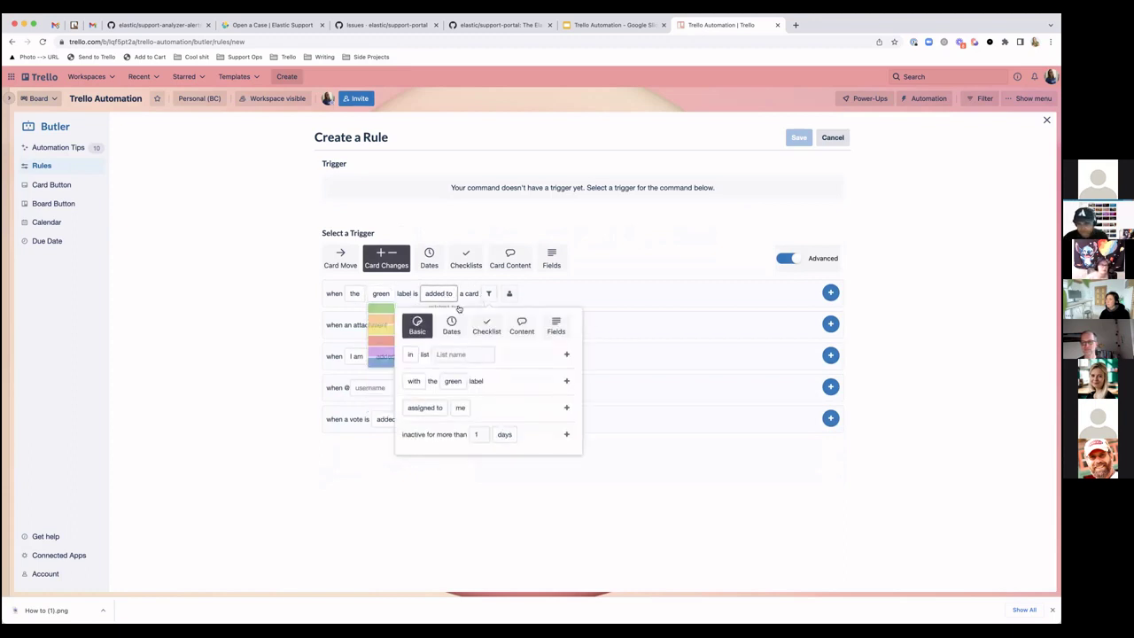
{"action": "left_click", "coordinate": [451, 325]}
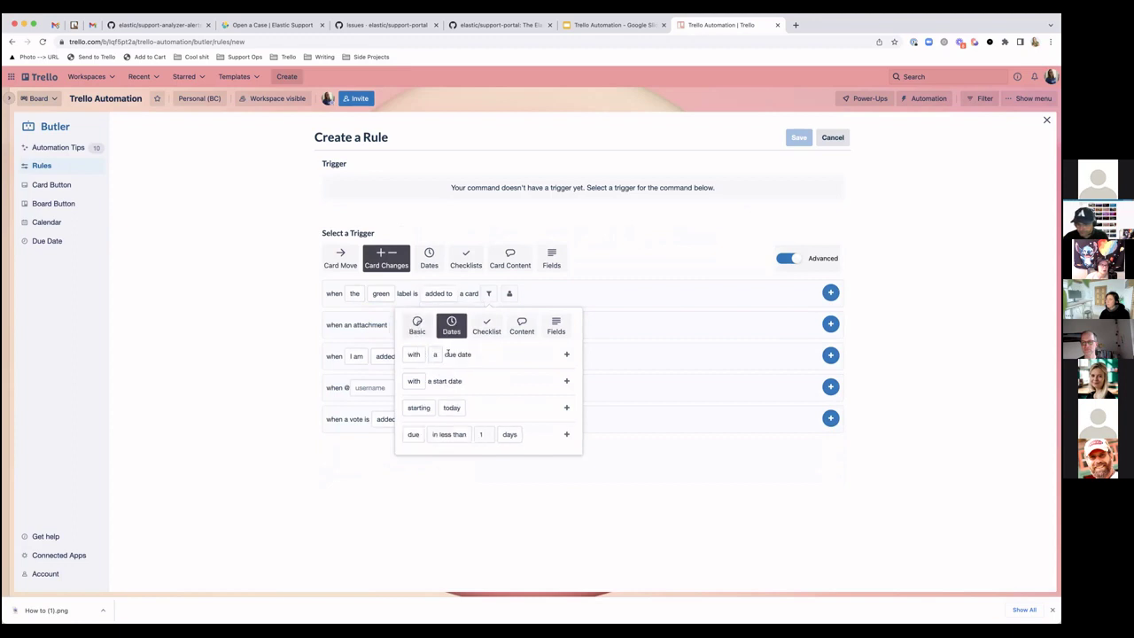
{"action": "left_click", "coordinate": [566, 354]}
{"action": "left_click", "coordinate": [557, 294]}
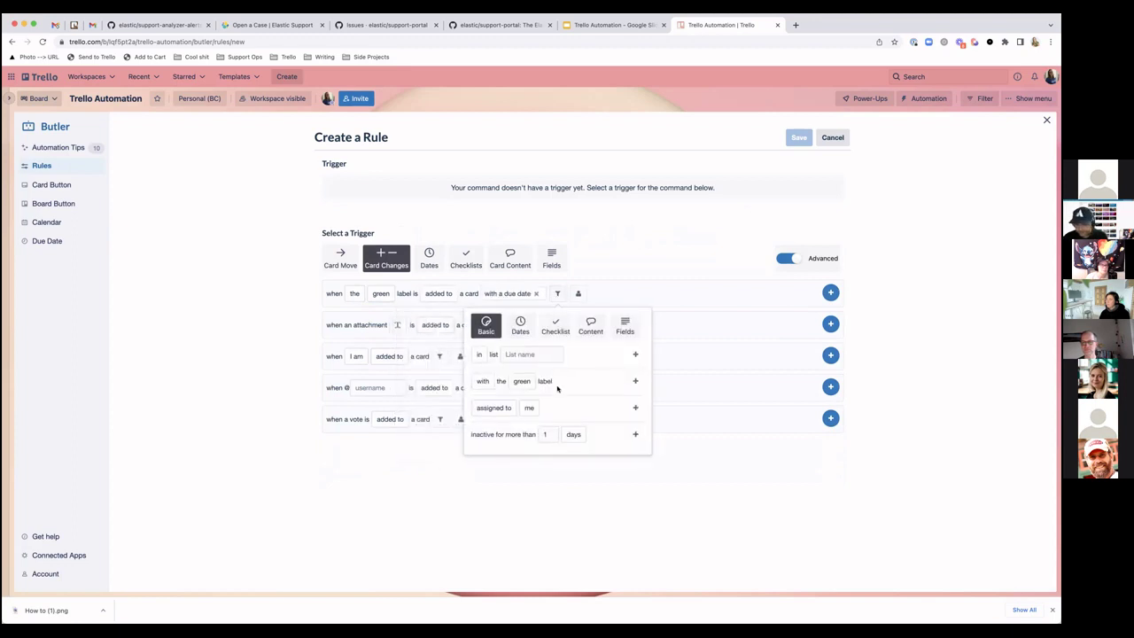
{"action": "left_click", "coordinate": [528, 407]}
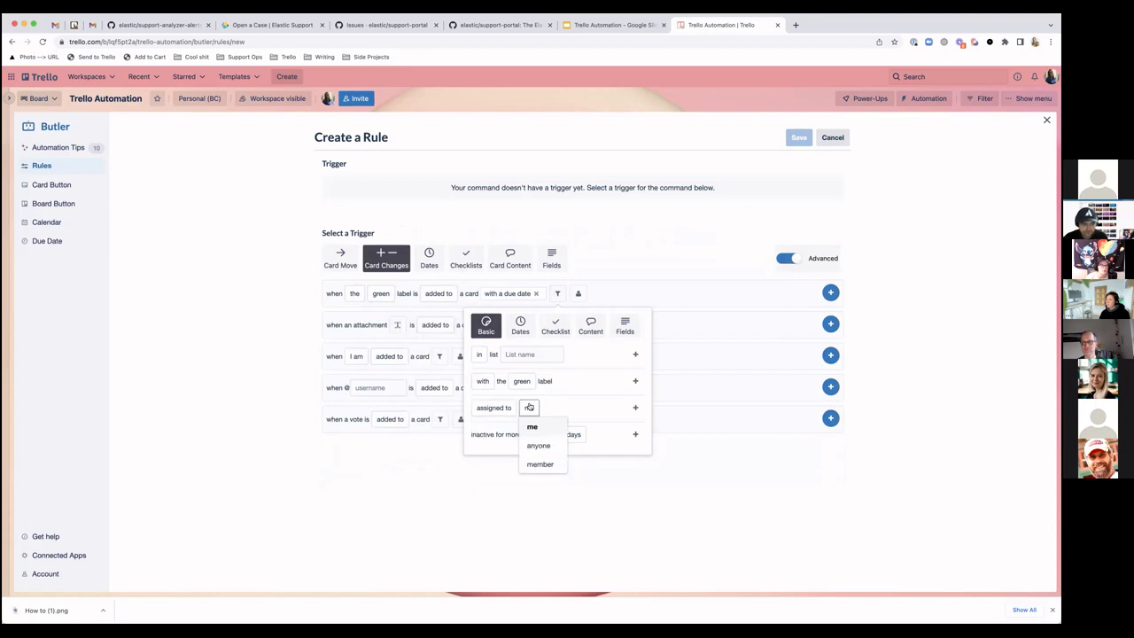
{"action": "left_click", "coordinate": [538, 446]}
{"action": "left_click", "coordinate": [635, 407]}
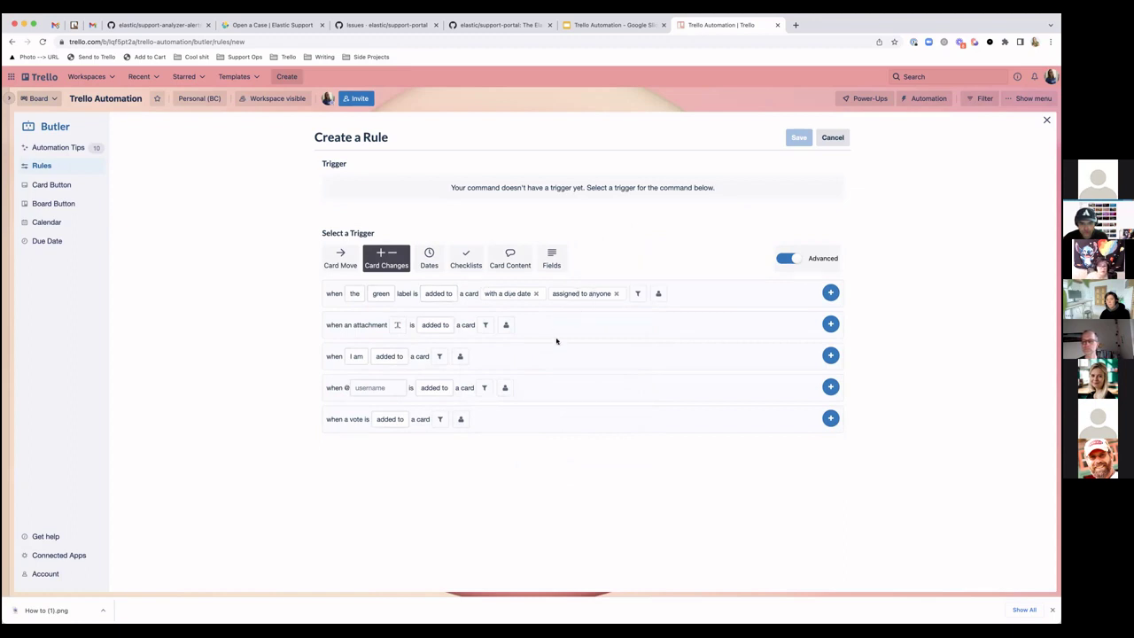
{"action": "left_click", "coordinate": [616, 294]}
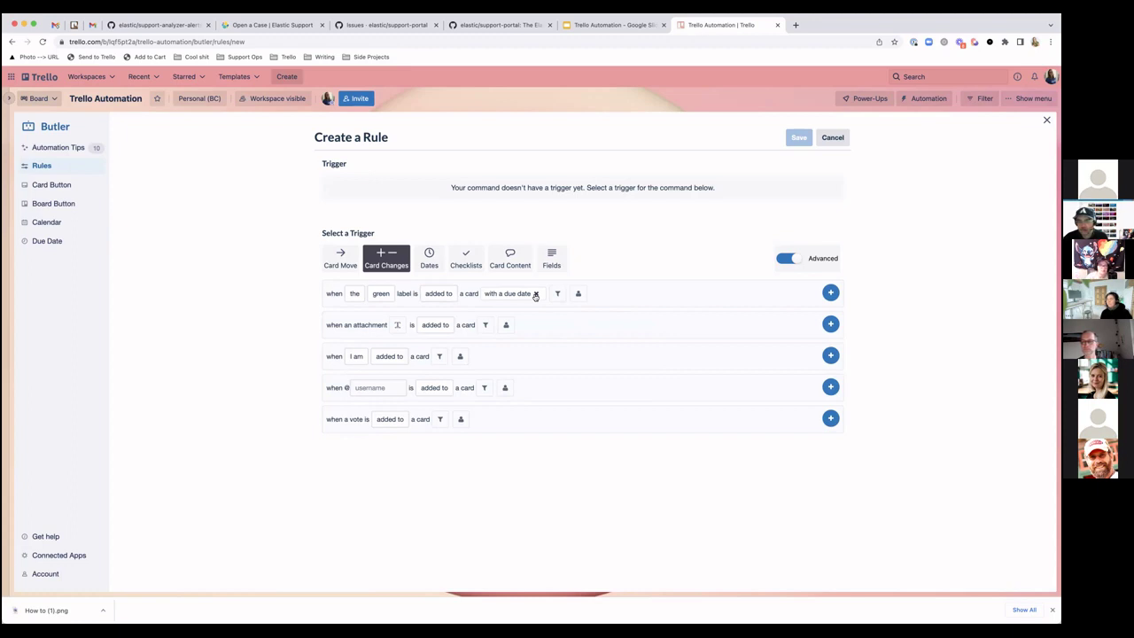
{"action": "left_click", "coordinate": [535, 294]}
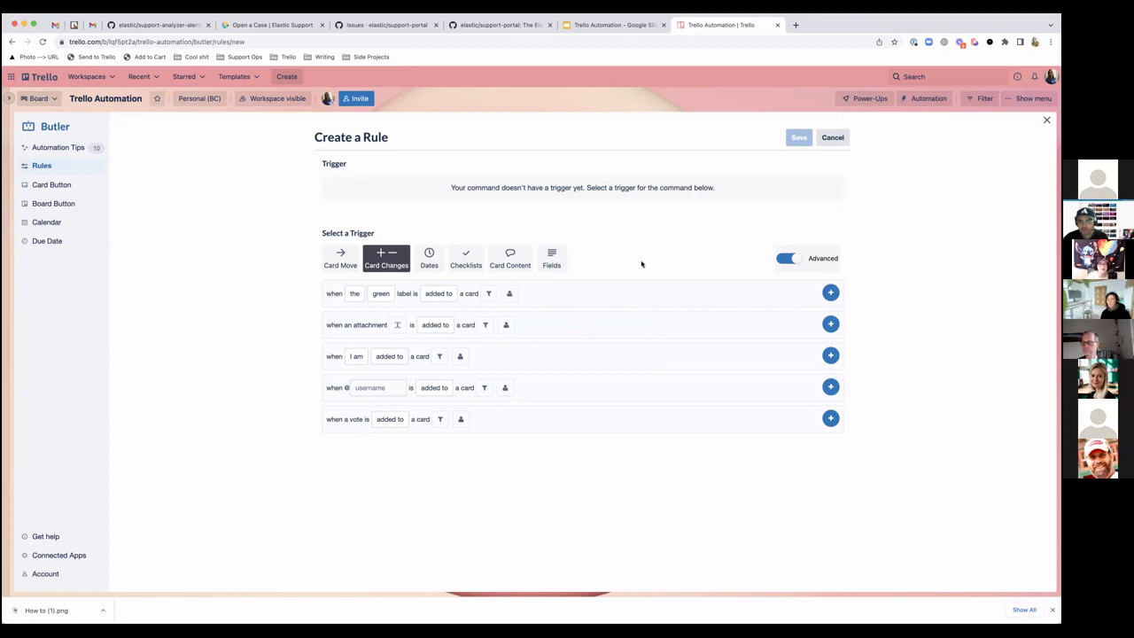
- Trigger the rule when the green label is added to a card, then browse the Cascade actions
{"action": "left_click", "coordinate": [833, 292]}
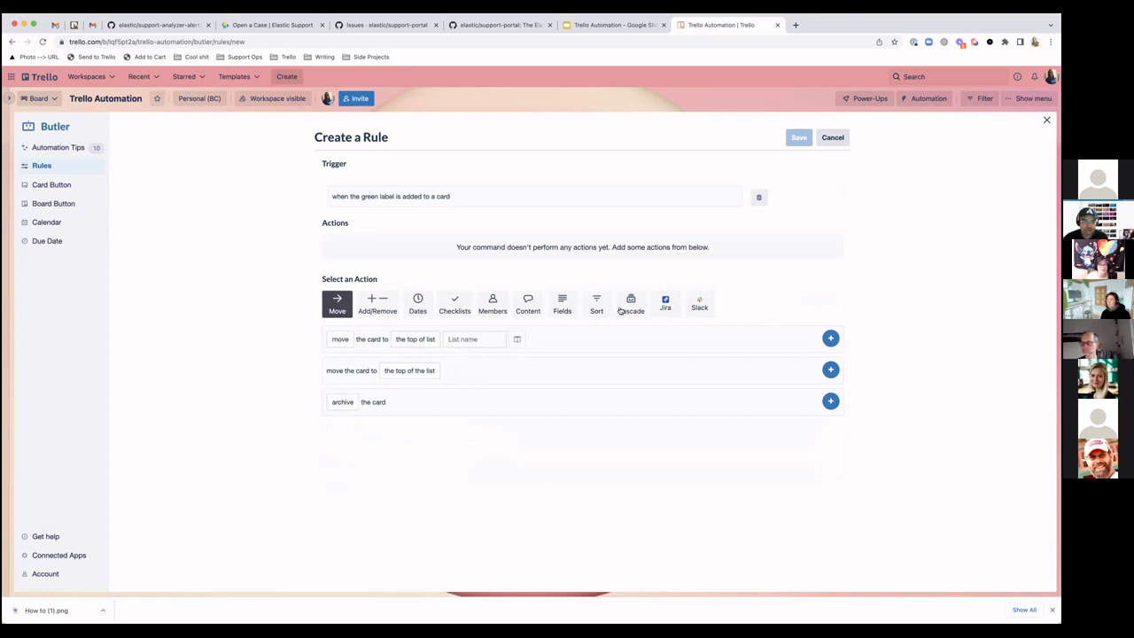
{"action": "left_click", "coordinate": [620, 310]}
{"action": "scroll", "coordinate": [560, 328], "scroll_direction": "down", "scroll_amount": 1}
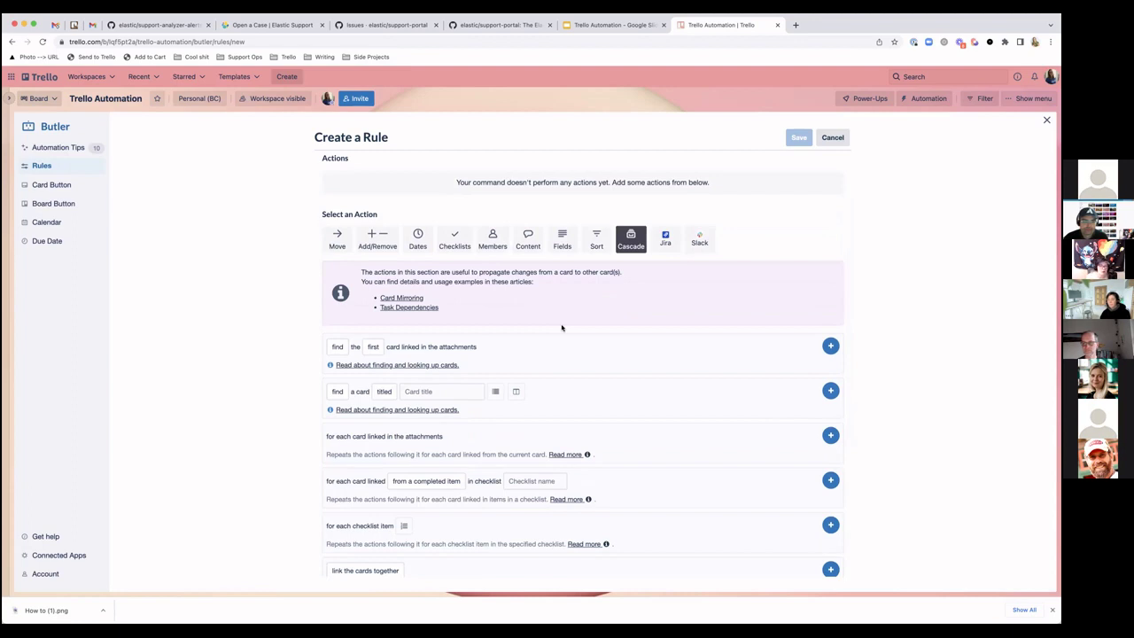
{"action": "scroll", "coordinate": [561, 328], "scroll_direction": "down", "scroll_amount": 1}
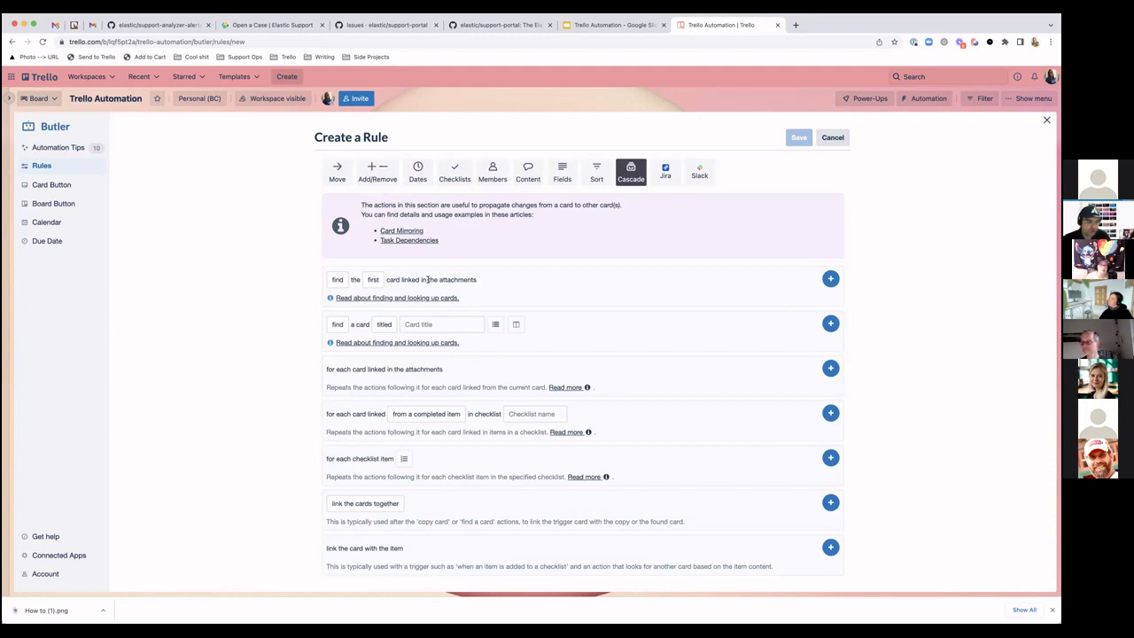
{"action": "scroll", "coordinate": [429, 279], "scroll_direction": "up", "scroll_amount": 3}
- Discard the unfinished rule and review the existing 'pack' checklist rule without changing it
{"action": "left_click", "coordinate": [41, 165]}
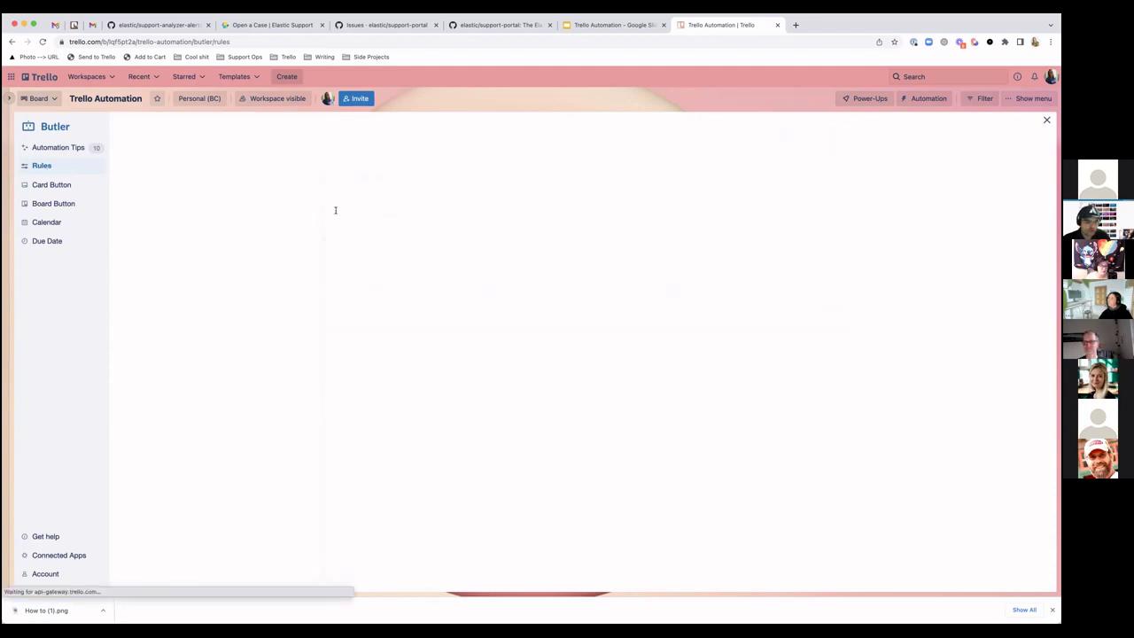
{"action": "left_click", "coordinate": [347, 181]}
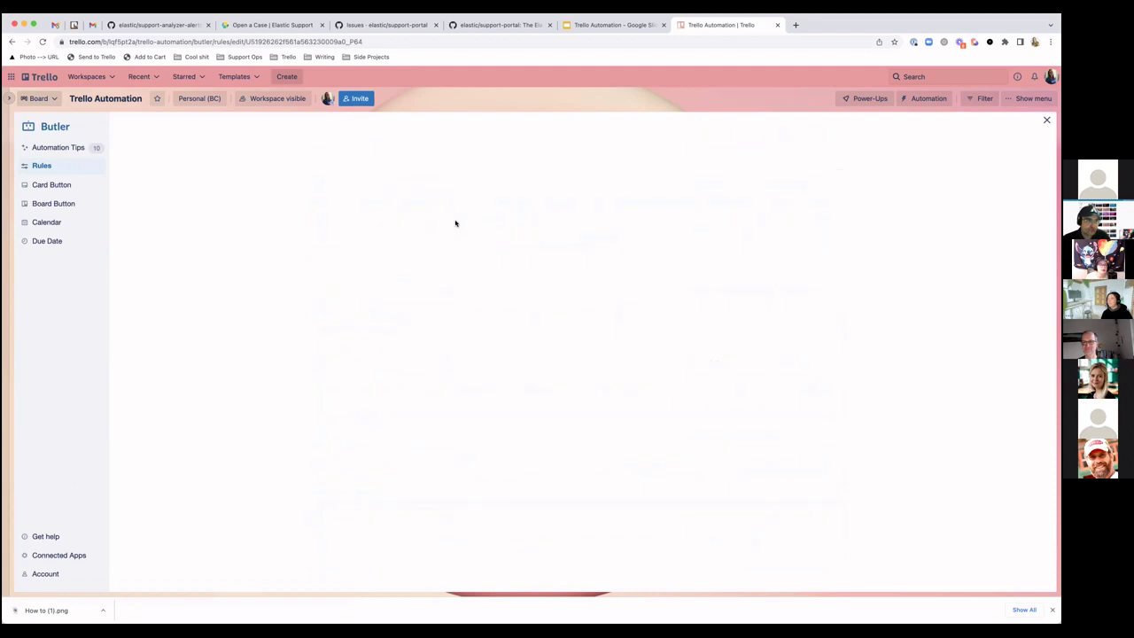
{"action": "scroll", "coordinate": [452, 222], "scroll_direction": "down", "scroll_amount": 1}
{"action": "scroll", "coordinate": [421, 199], "scroll_direction": "up", "scroll_amount": 1}
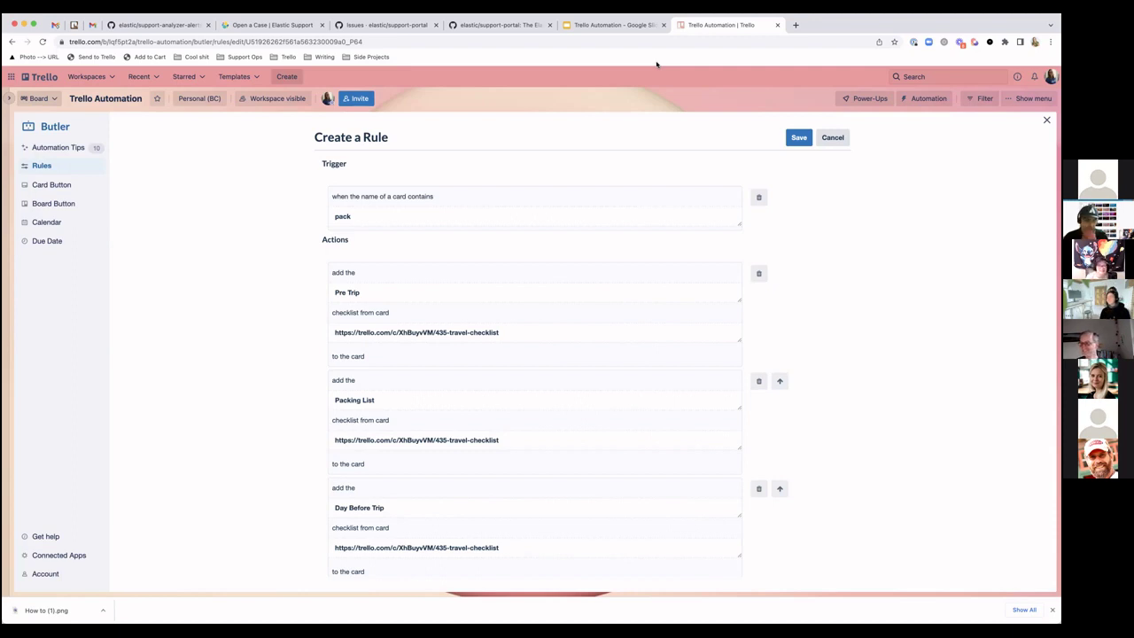
{"action": "left_click", "coordinate": [833, 137]}
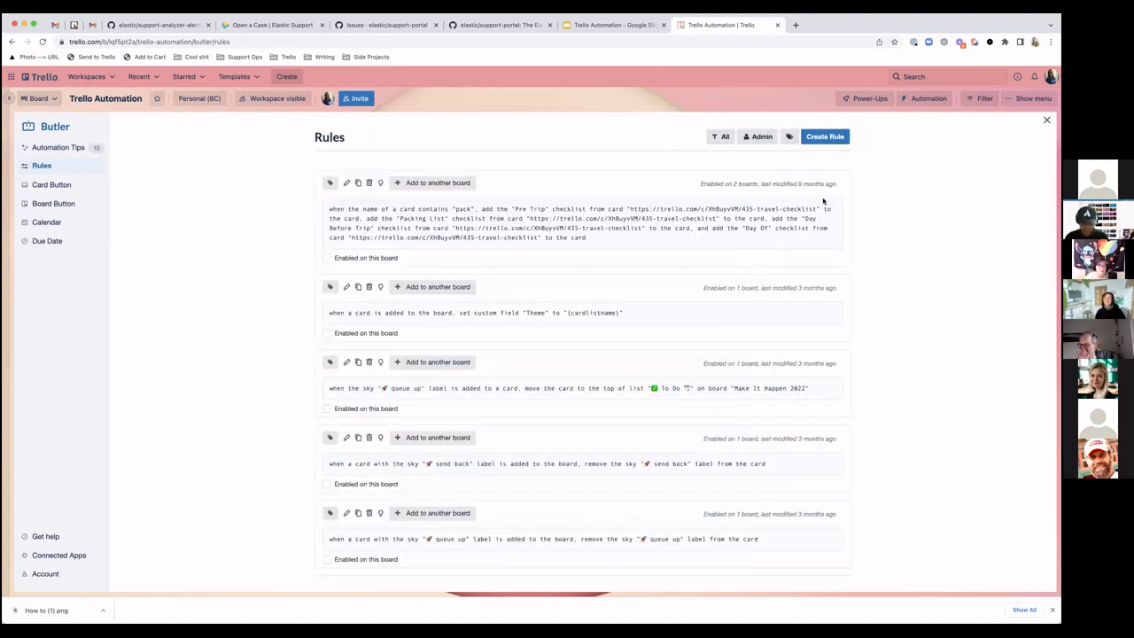
- Start a new rule triggered when a card is added to the board
{"action": "left_click", "coordinate": [825, 137]}
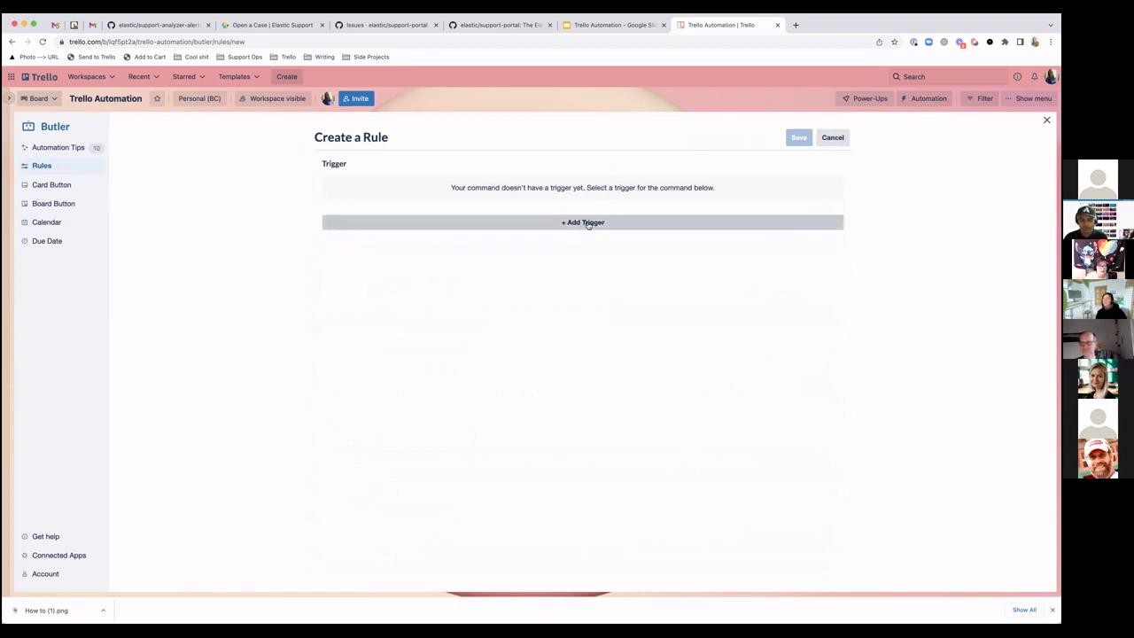
{"action": "left_click", "coordinate": [587, 223]}
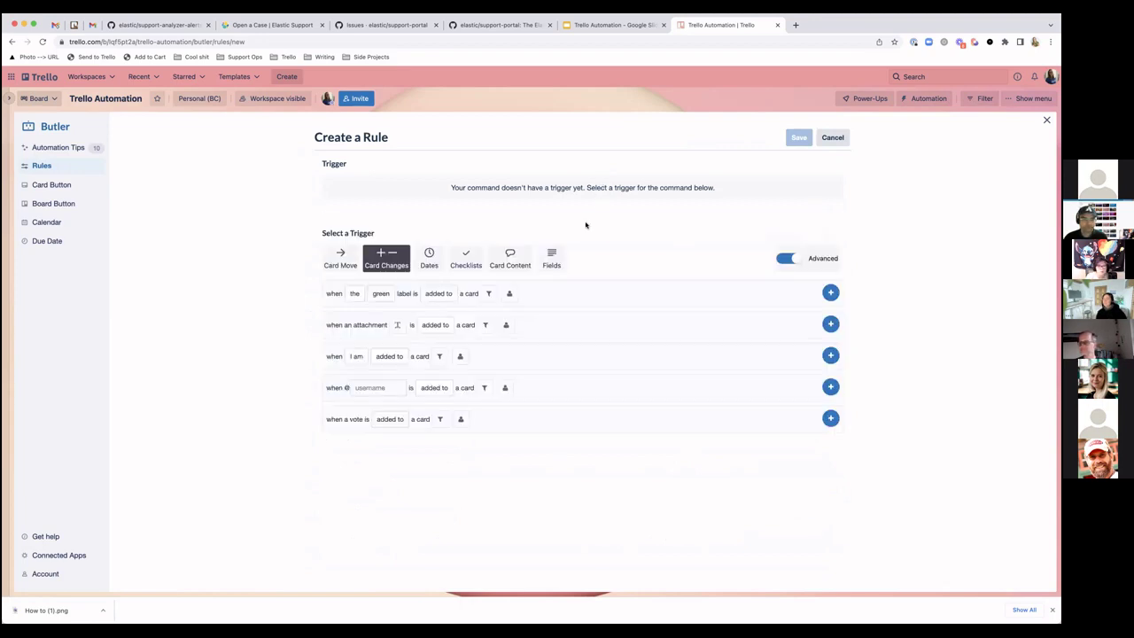
{"action": "left_click", "coordinate": [341, 258]}
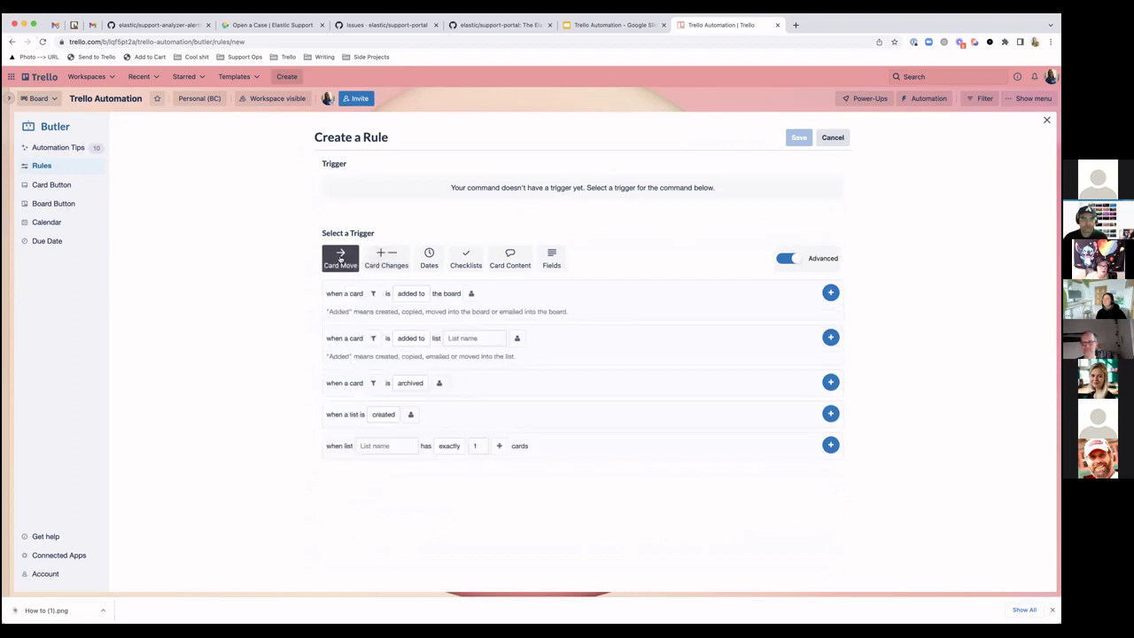
{"action": "left_click", "coordinate": [411, 293]}
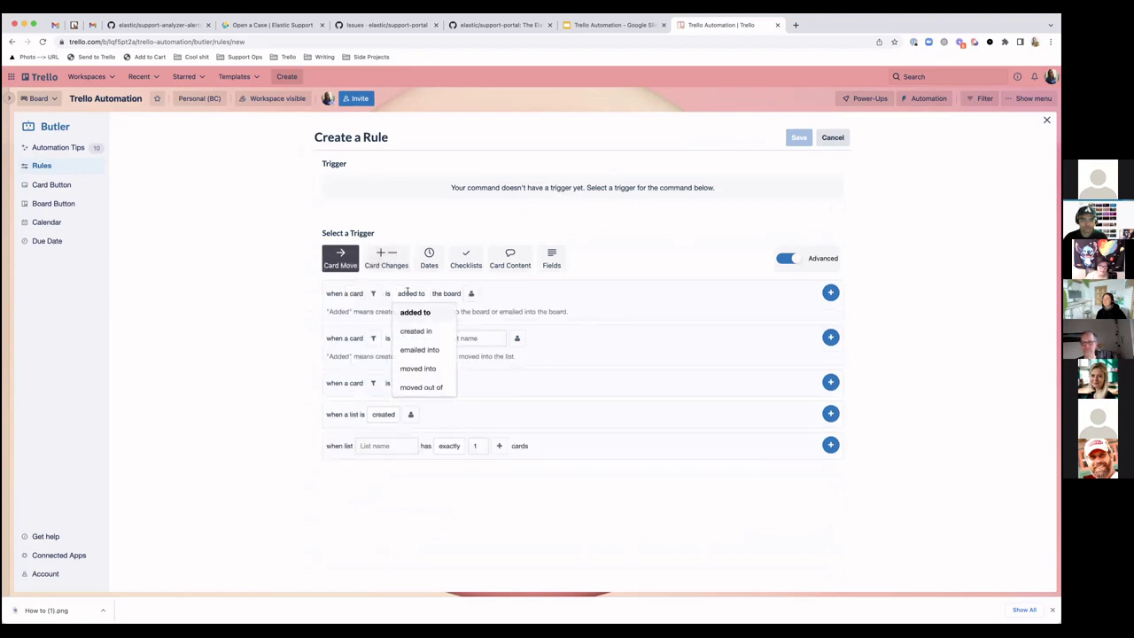
{"action": "left_click", "coordinate": [789, 259]}
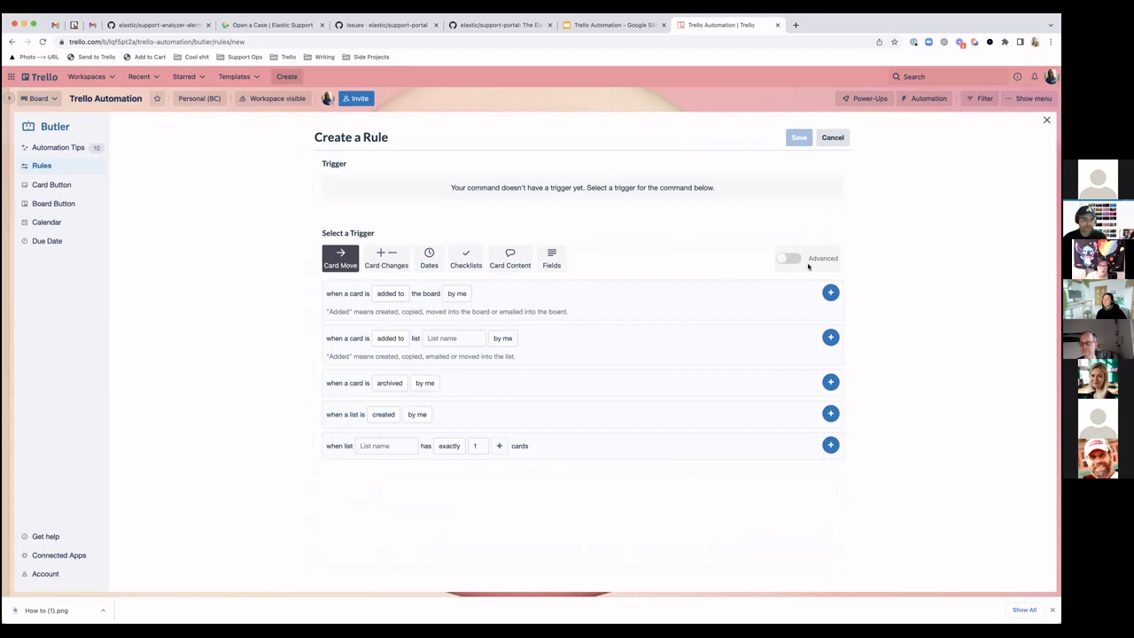
{"action": "left_click", "coordinate": [791, 258]}
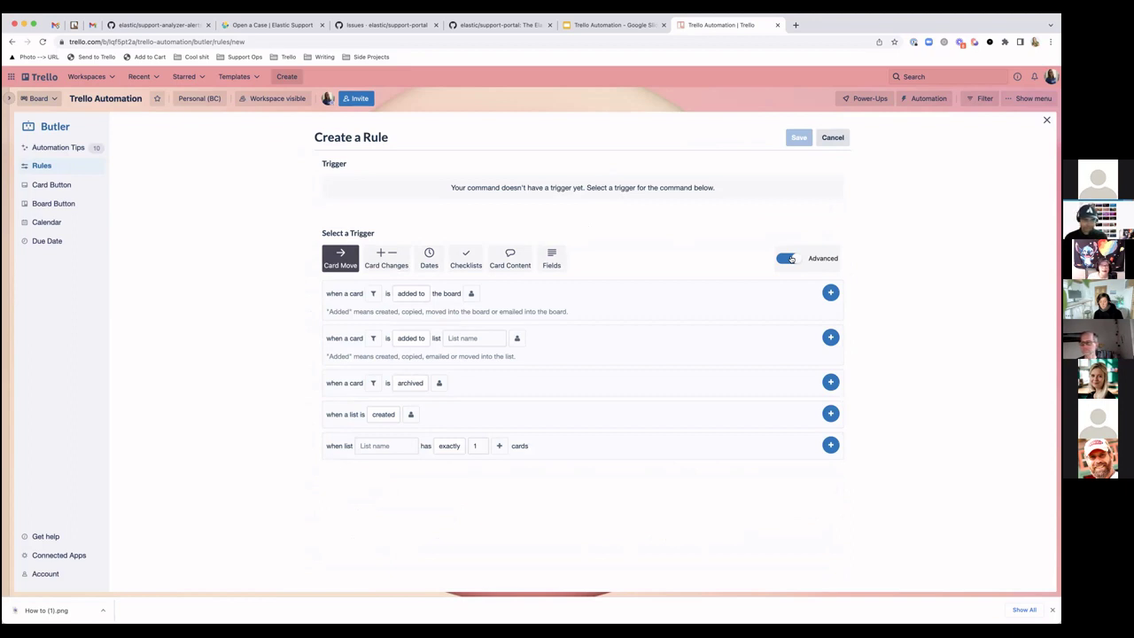
{"action": "left_click", "coordinate": [788, 258]}
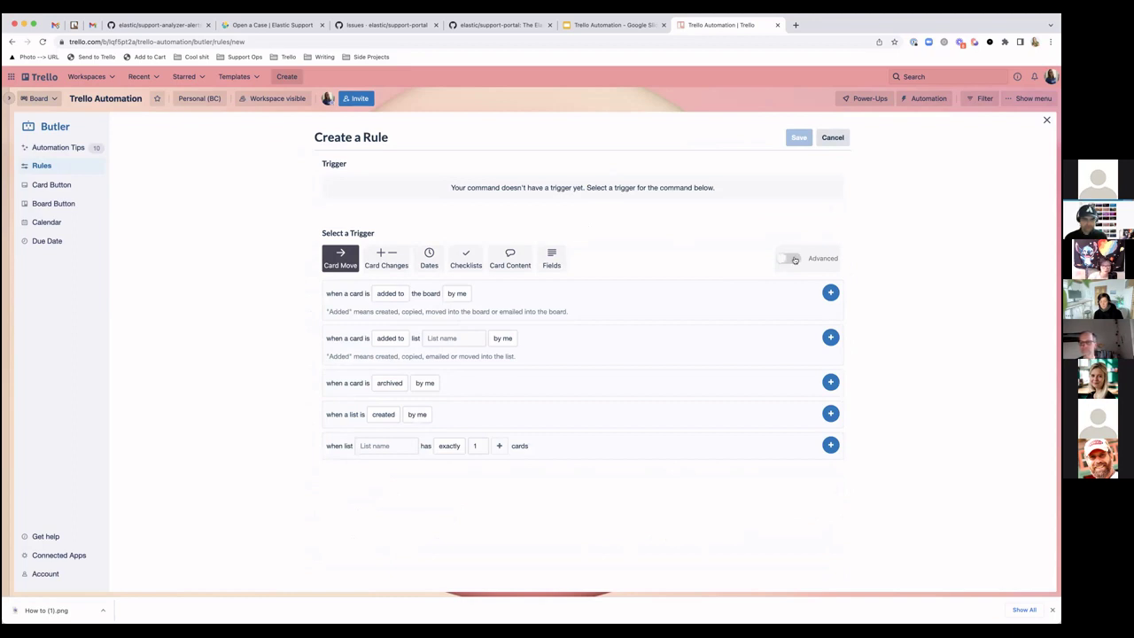
{"action": "left_click", "coordinate": [795, 259]}
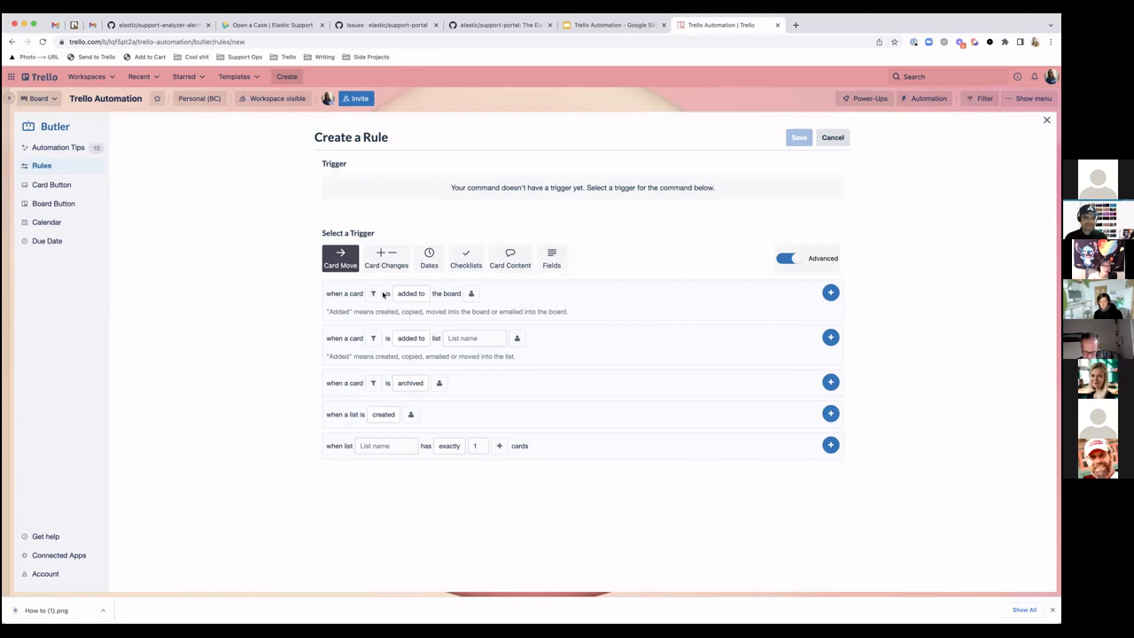
{"action": "left_click", "coordinate": [411, 293]}
{"action": "left_click", "coordinate": [830, 292]}
{"action": "left_click", "coordinate": [631, 302]}
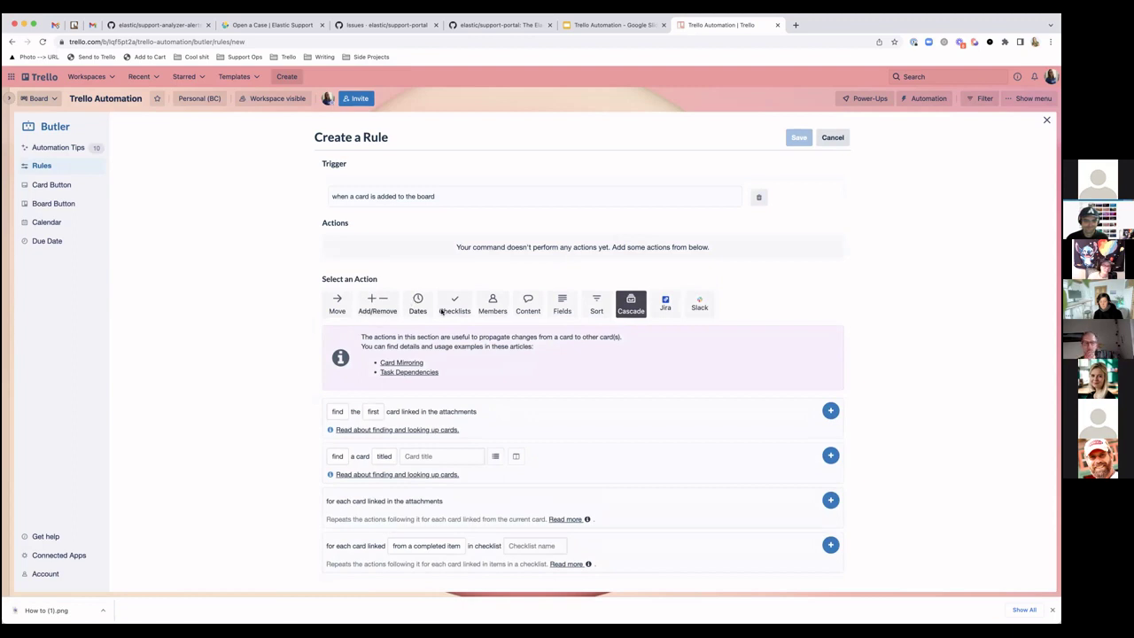
- Give the rule the Members action 'join the card', save it, and return to the board
{"action": "left_click", "coordinate": [485, 304]}
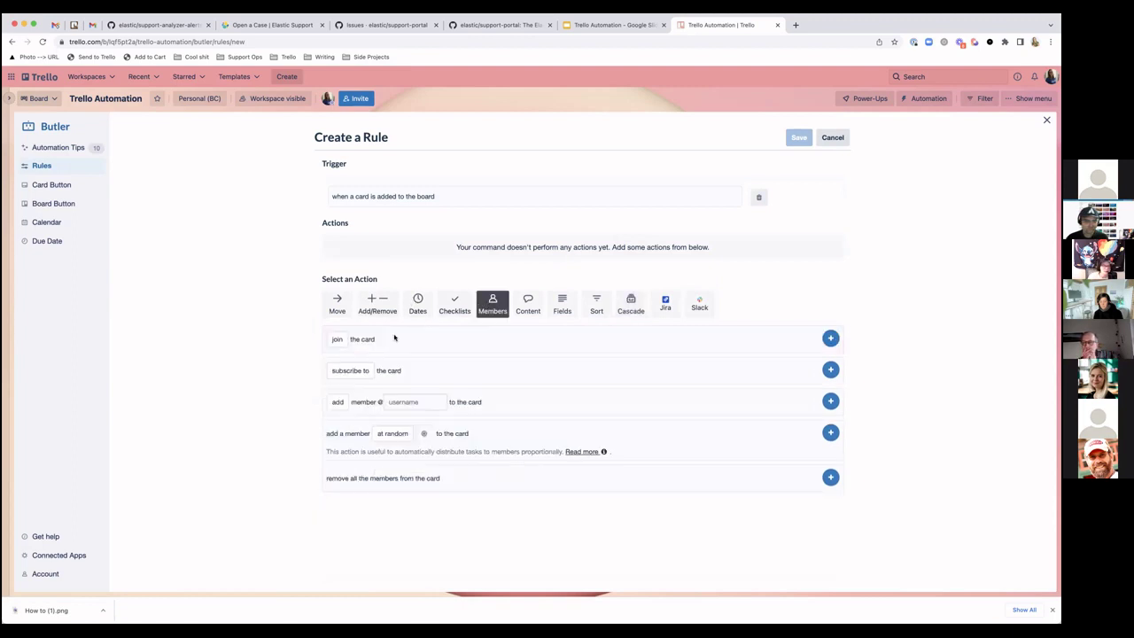
{"action": "left_click", "coordinate": [335, 340]}
{"action": "left_click", "coordinate": [347, 340]}
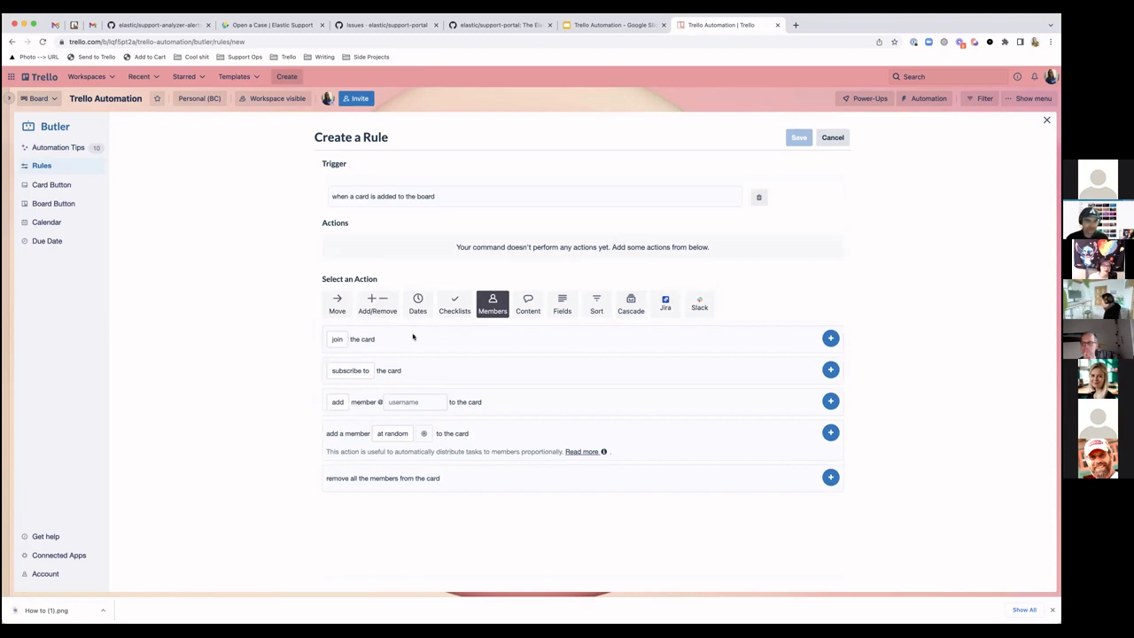
{"action": "left_click", "coordinate": [336, 404]}
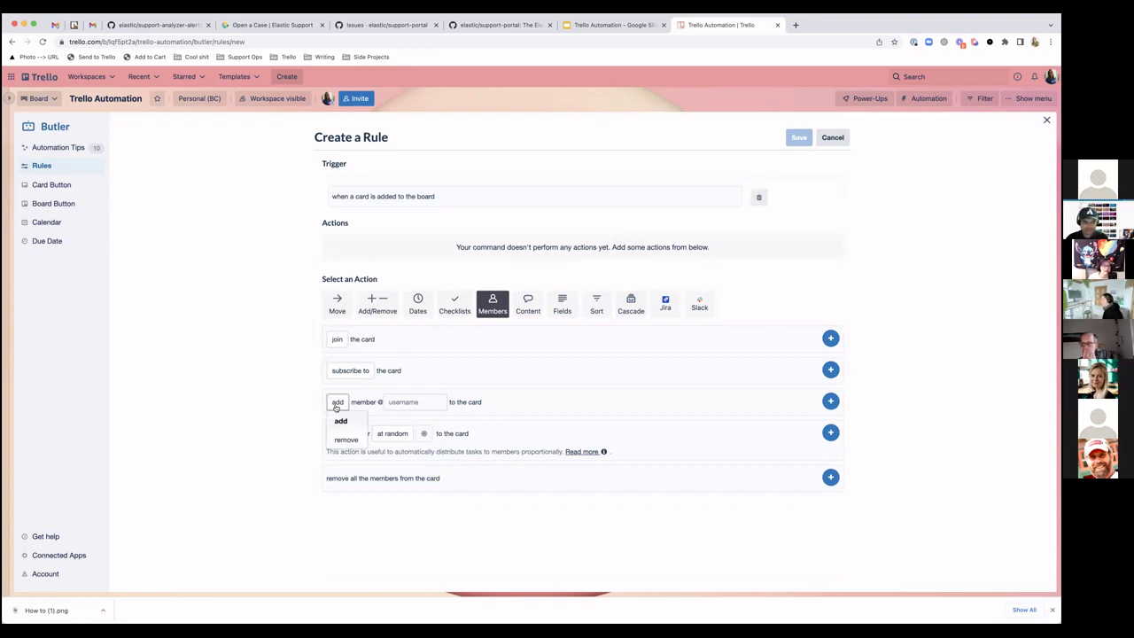
{"action": "left_click", "coordinate": [408, 402]}
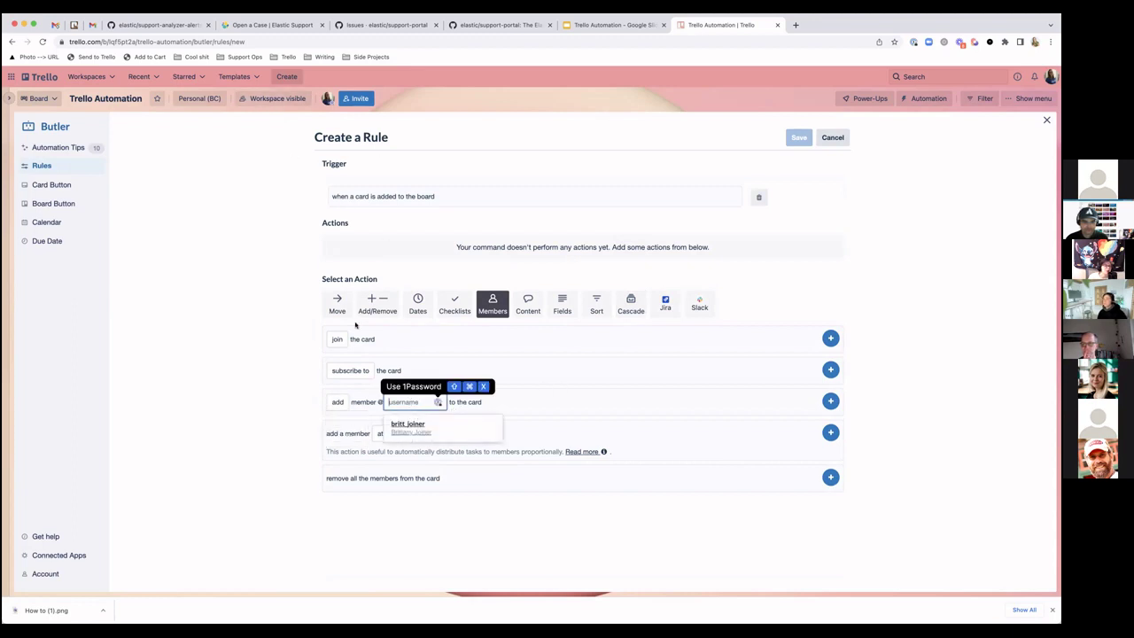
{"action": "left_click", "coordinate": [248, 393]}
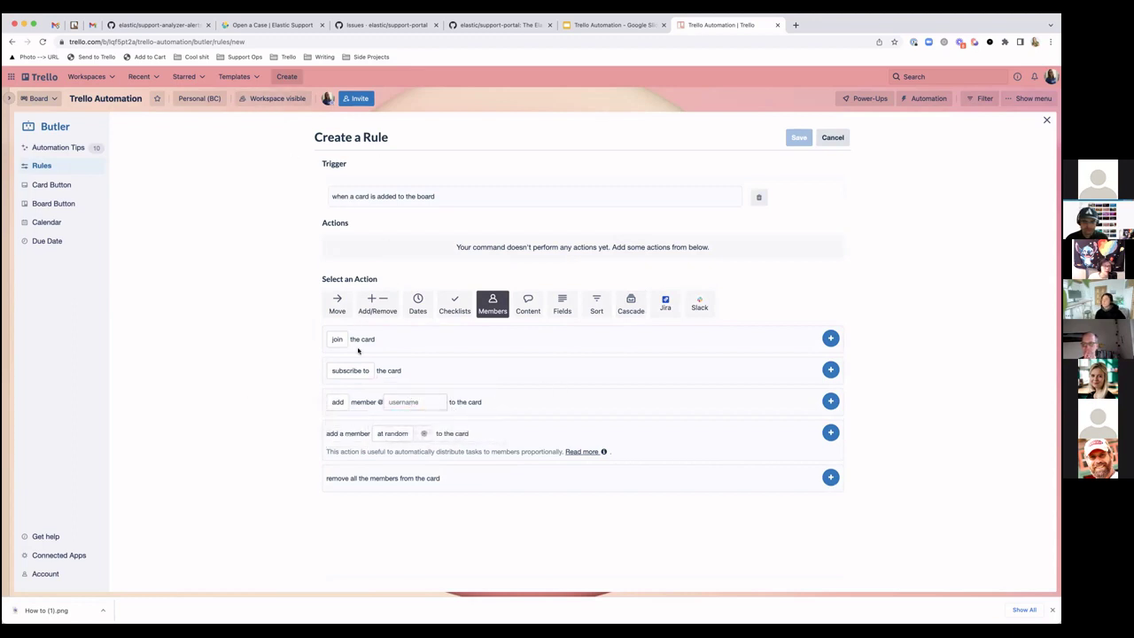
{"action": "left_click", "coordinate": [830, 338]}
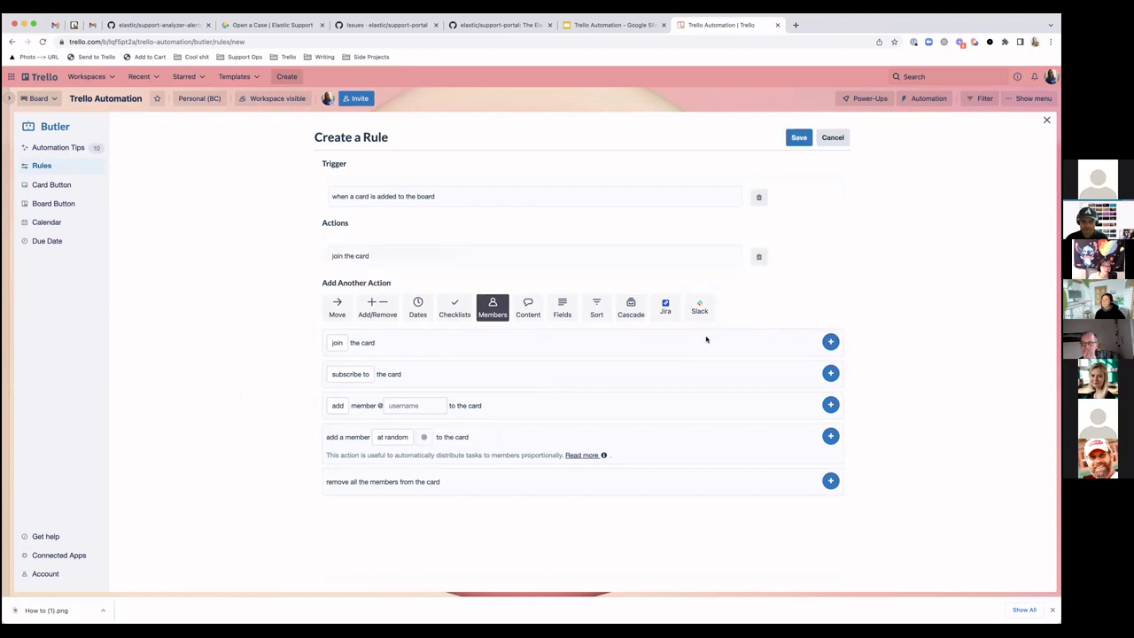
{"action": "left_click", "coordinate": [797, 137]}
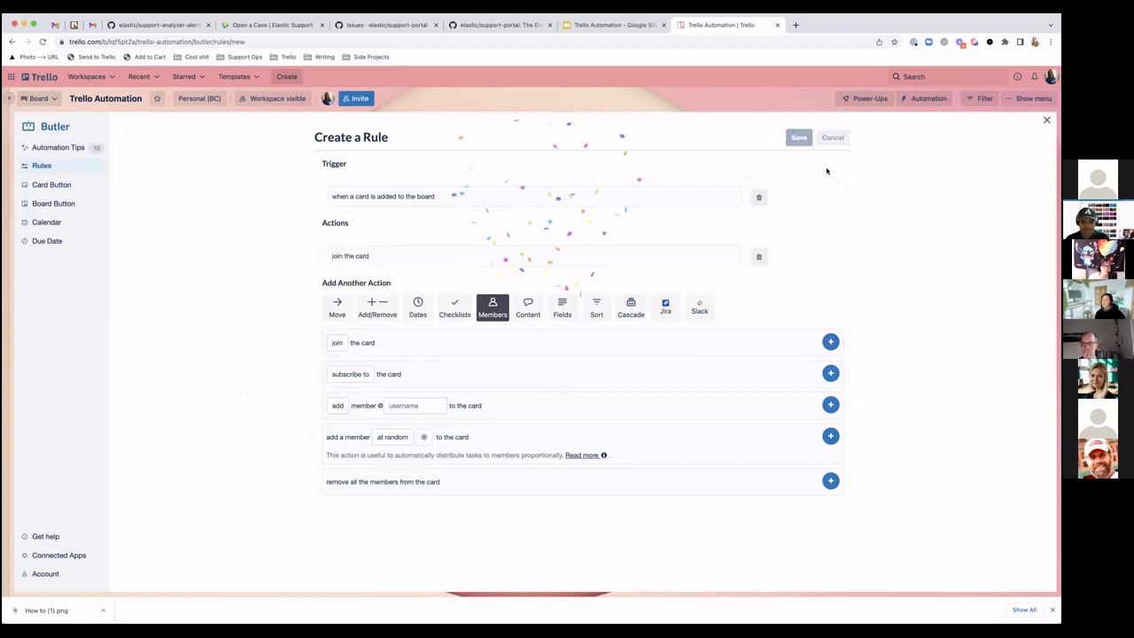
{"action": "key", "text": "Escape"}
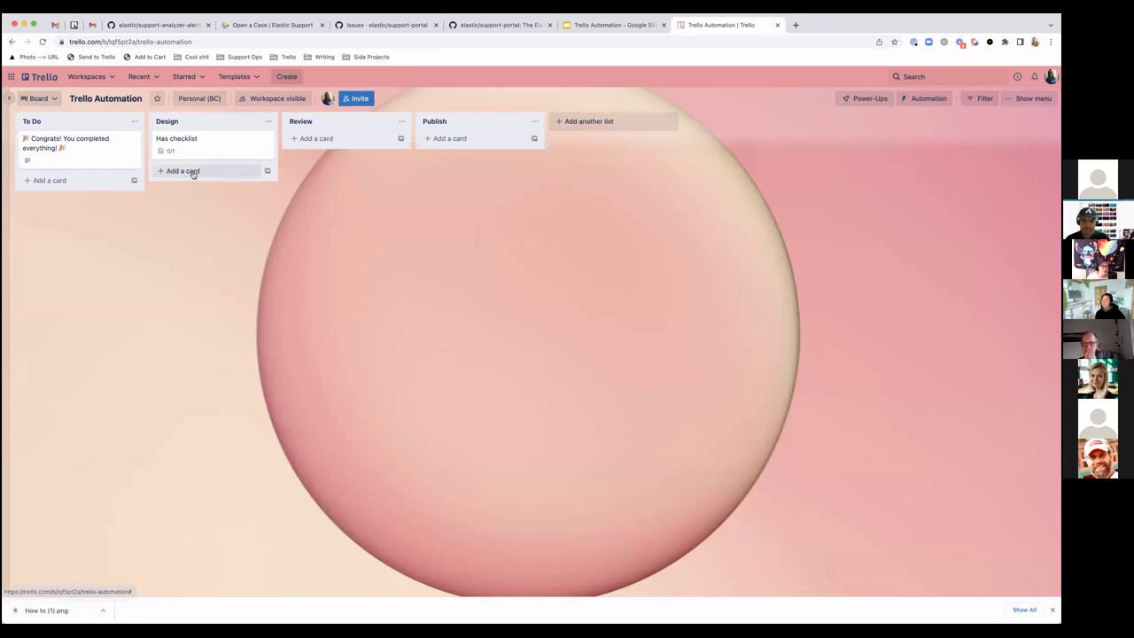
- Add a 'Testing this card!' card to the Design list and open it to inspect its members
{"action": "left_click", "coordinate": [192, 173]}
{"action": "type", "text": "Testing this card!"}
{"action": "key", "text": "Return"}
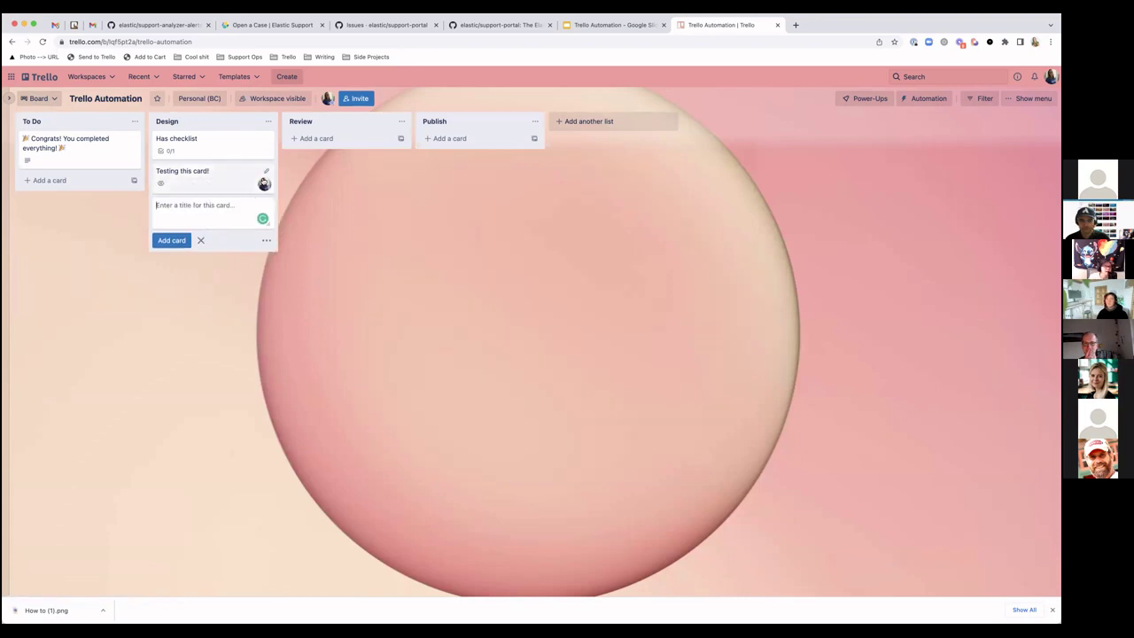
{"action": "left_click", "coordinate": [218, 185]}
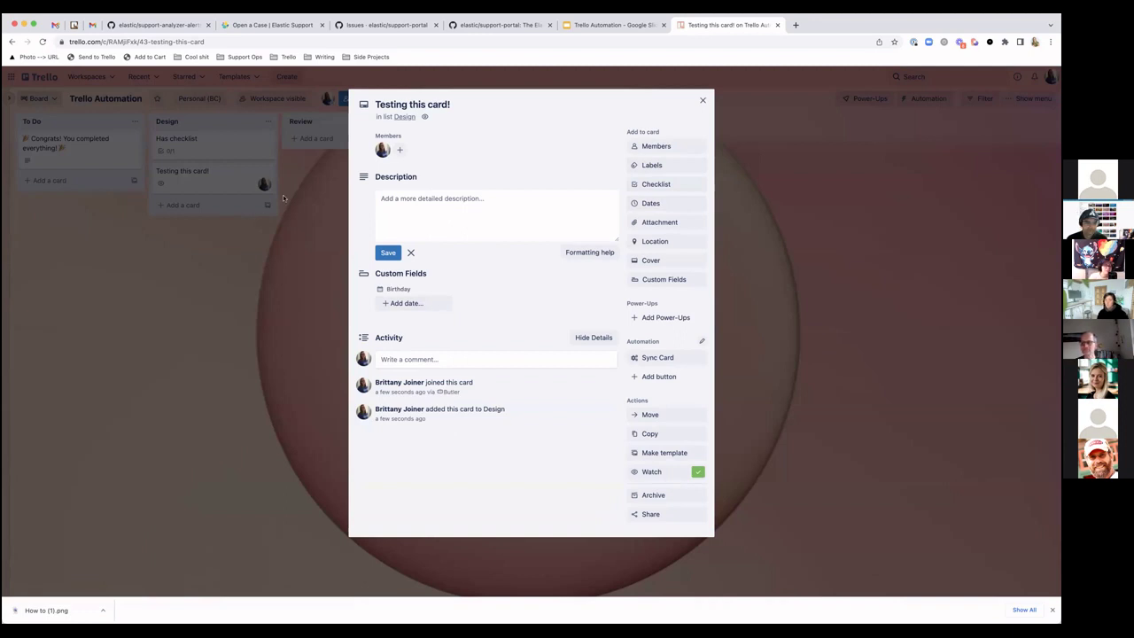
{"action": "key", "text": "Escape"}
{"action": "left_click", "coordinate": [702, 100]}
- Turn the 'Cards assigned to me' filter on and off to confirm the membership
{"action": "left_click", "coordinate": [981, 99]}
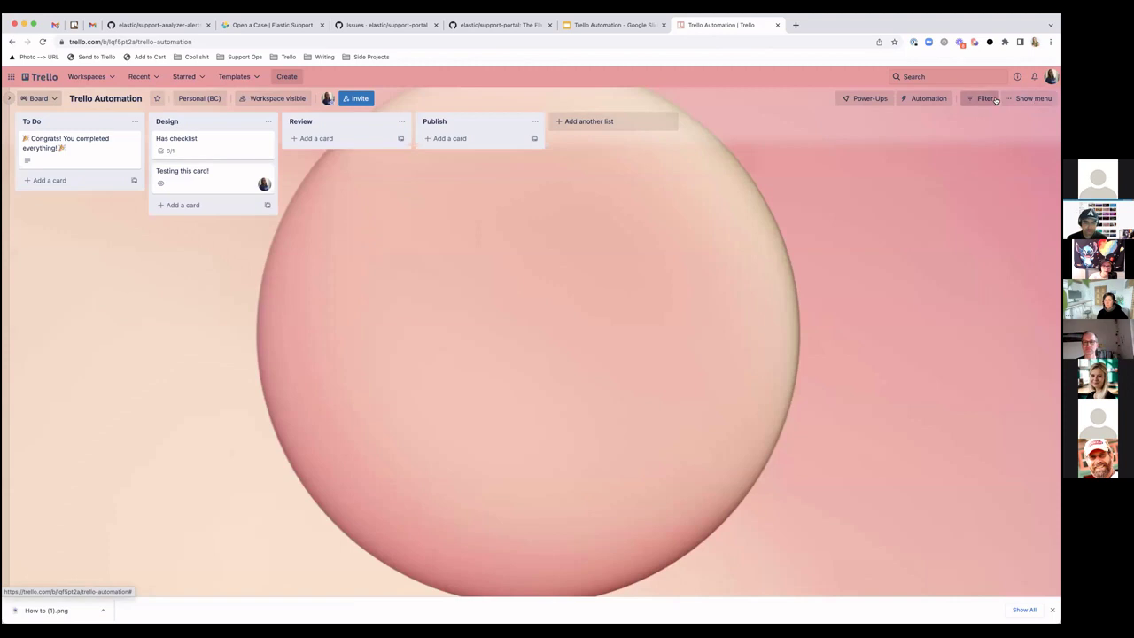
{"action": "left_click", "coordinate": [888, 227]}
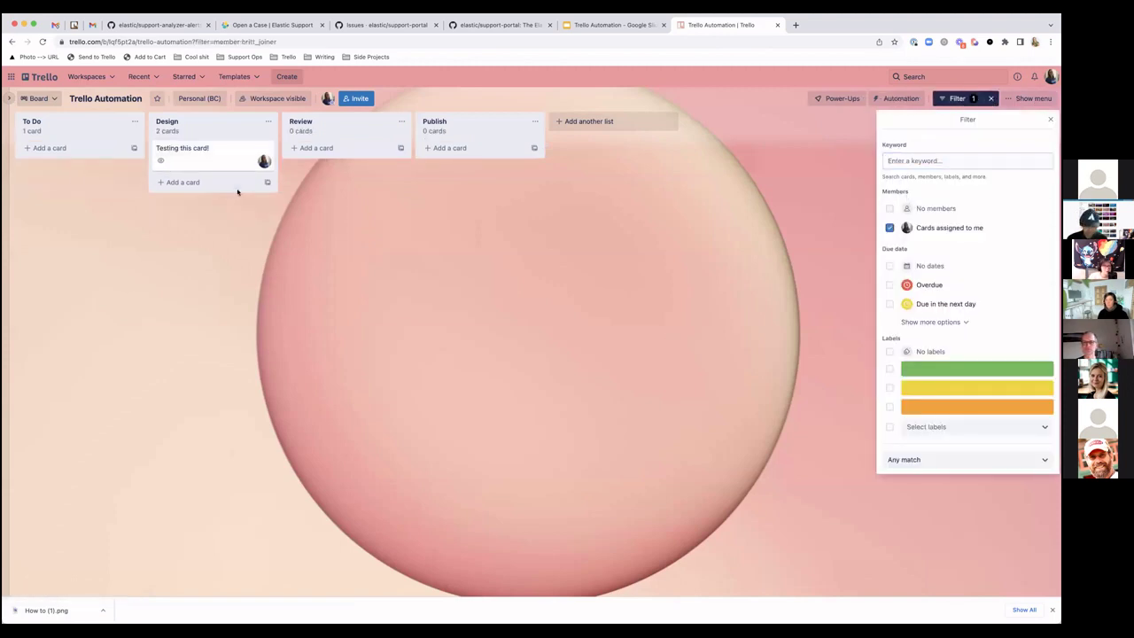
{"action": "left_click", "coordinate": [888, 228]}
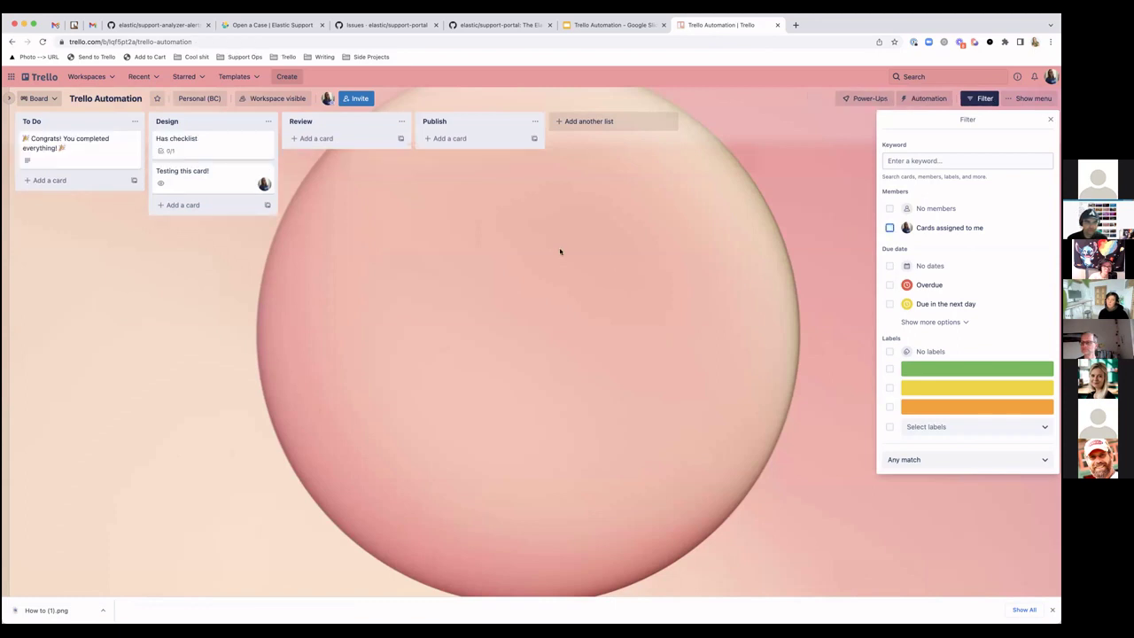
{"action": "left_click", "coordinate": [437, 235]}
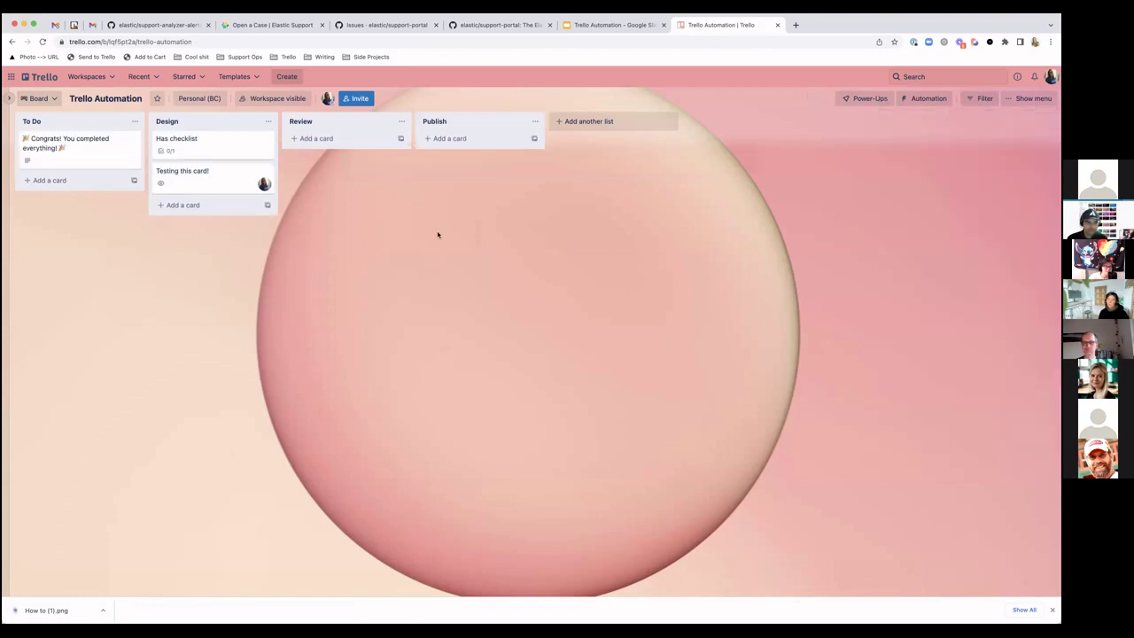
- Go from Automation to Buttons and switch from card buttons to Board Buttons
{"action": "left_click", "coordinate": [921, 104]}
{"action": "left_click", "coordinate": [922, 142]}
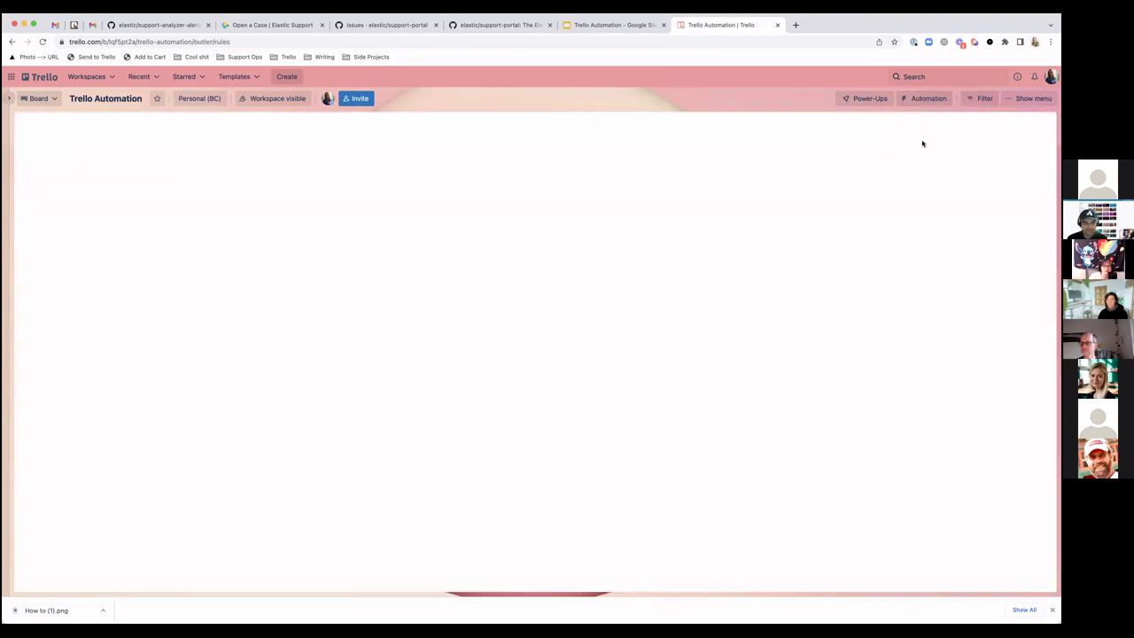
{"action": "left_click", "coordinate": [925, 100]}
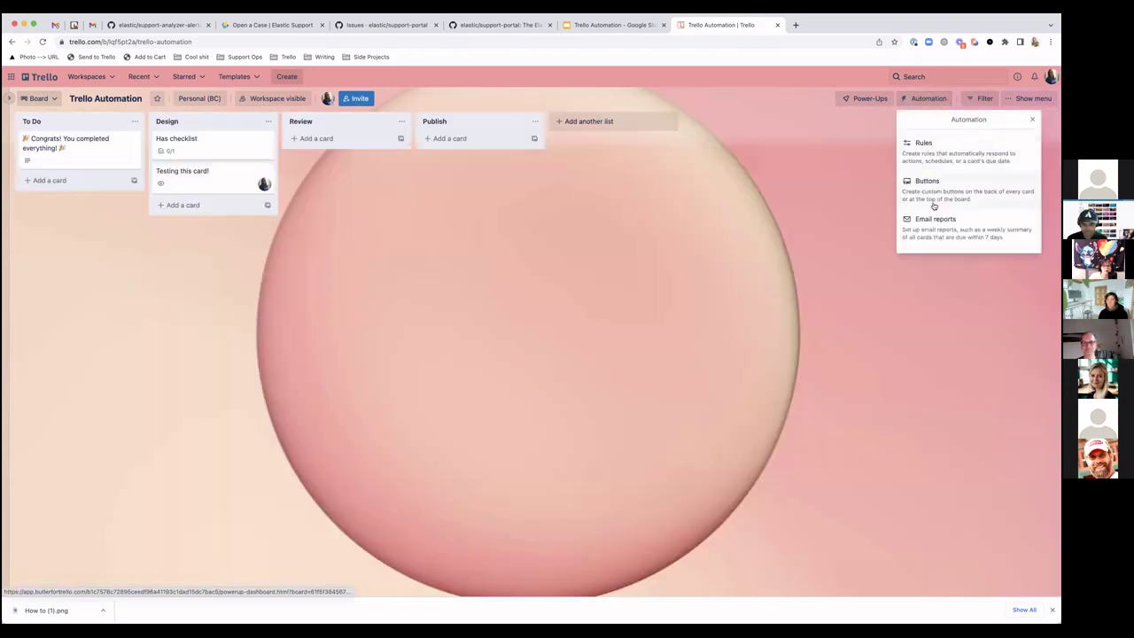
{"action": "left_click", "coordinate": [932, 190]}
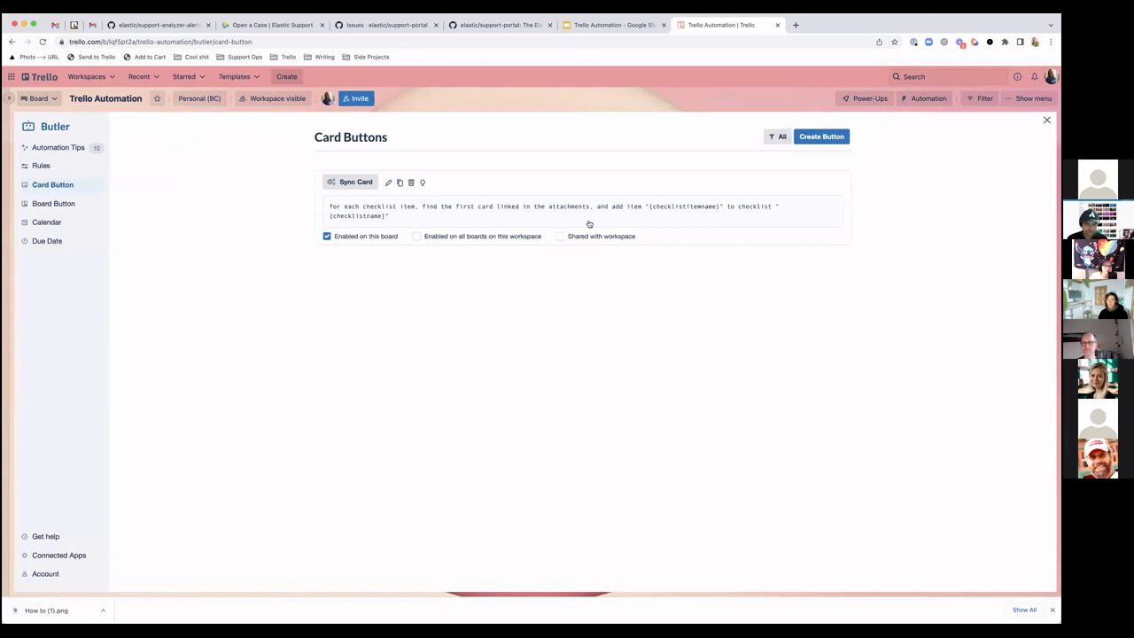
{"action": "left_click", "coordinate": [813, 137]}
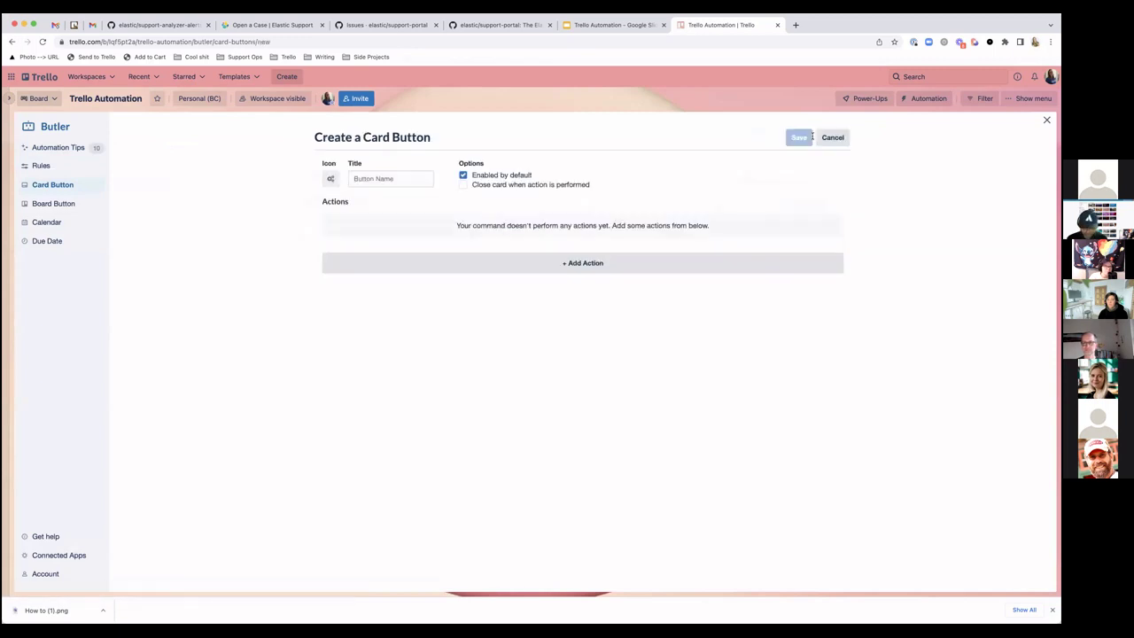
{"action": "left_click", "coordinate": [53, 204]}
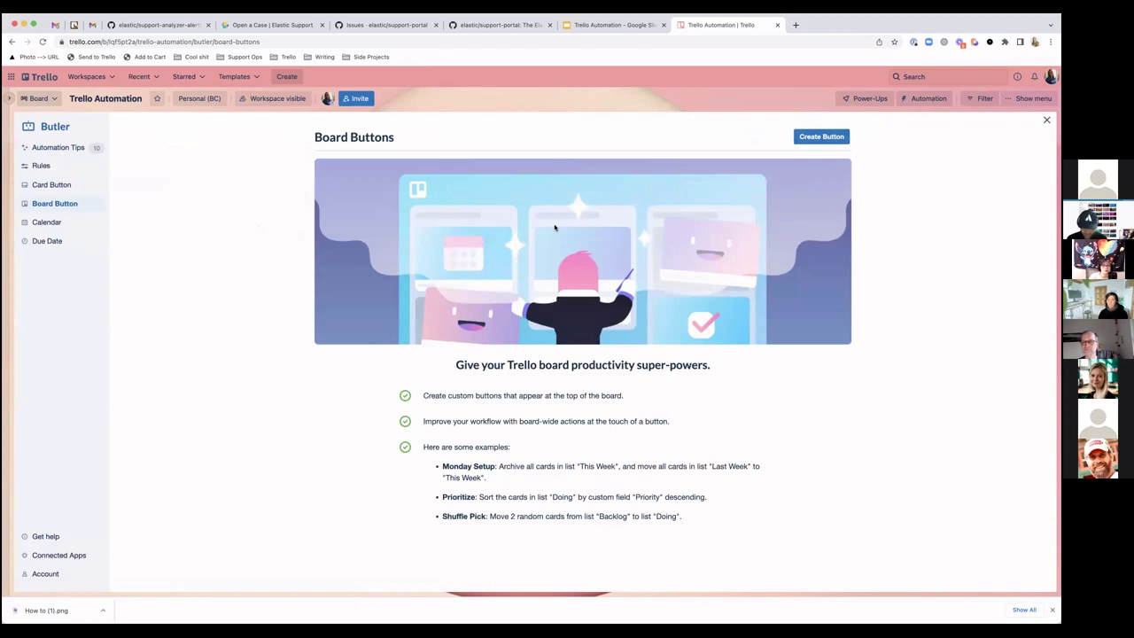
- Create a new board button named 'Request an Ad'
{"action": "left_click", "coordinate": [822, 137]}
{"action": "left_click", "coordinate": [365, 179]}
{"action": "type", "text": "Request an Ad"}
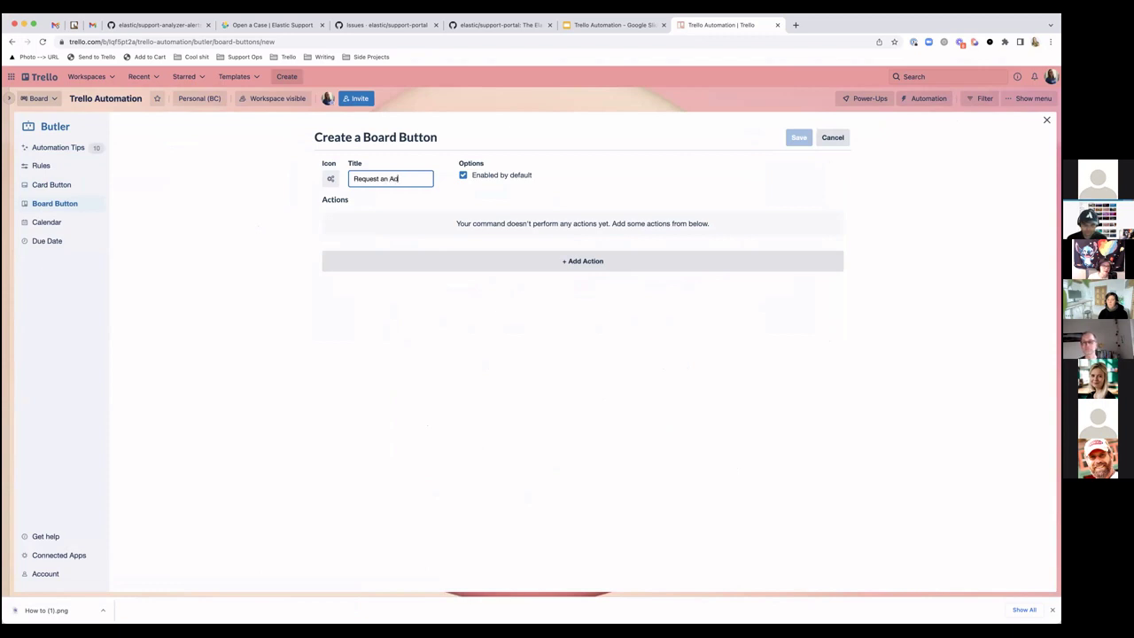
- Add a create-card action titled 'FILL IN WITH YOUR AD NAME' and begin its description
{"action": "left_click", "coordinate": [479, 260]}
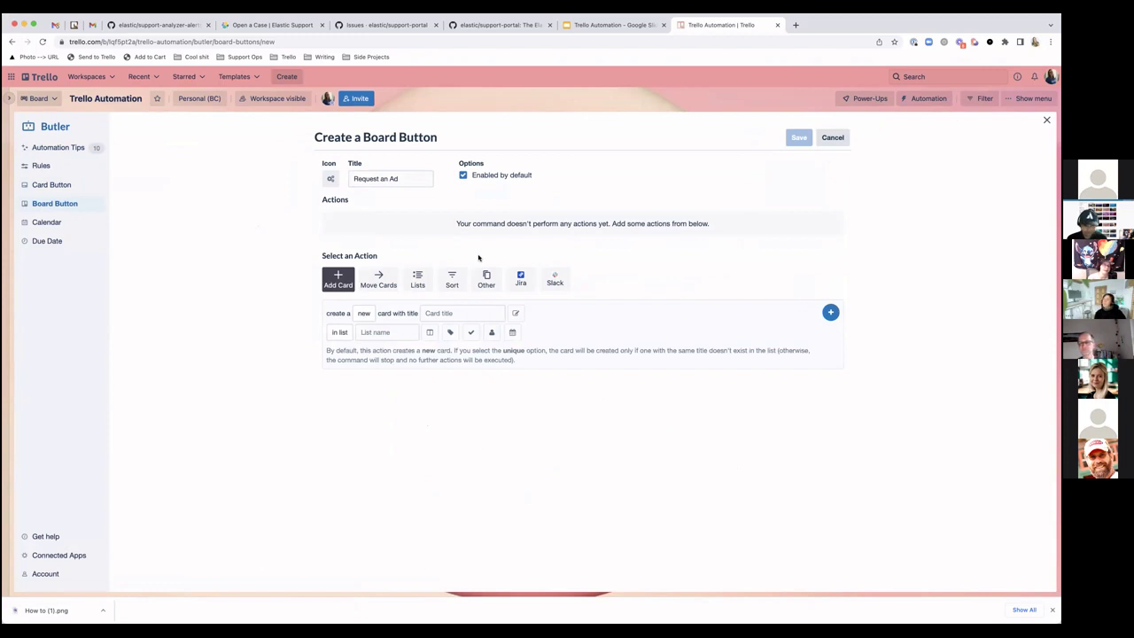
{"action": "left_click", "coordinate": [455, 305]}
{"action": "type", "text": "test"}
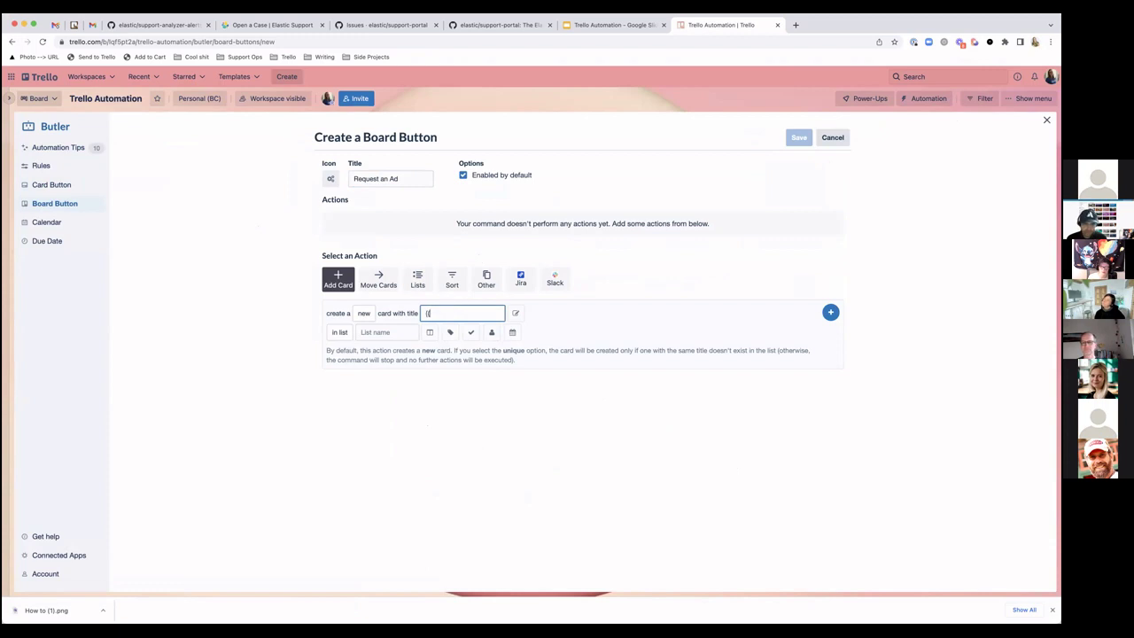
{"action": "key", "text": "BackSpace"}
{"action": "key", "text": "BackSpace"}
{"action": "key", "text": "BackSpace"}
{"action": "key", "text": "BackSpace"}
{"action": "type", "text": "FILL IN"}
{"action": "key", "text": "BackSpace"}
{"action": "key", "text": "BackSpace"}
{"action": "key", "text": "BackSpace"}
{"action": "key", "text": "BackSpace"}
{"action": "key", "text": "BackSpace"}
{"action": "key", "text": "BackSpace"}
{"action": "type", "text": "ILL IN WITH "}
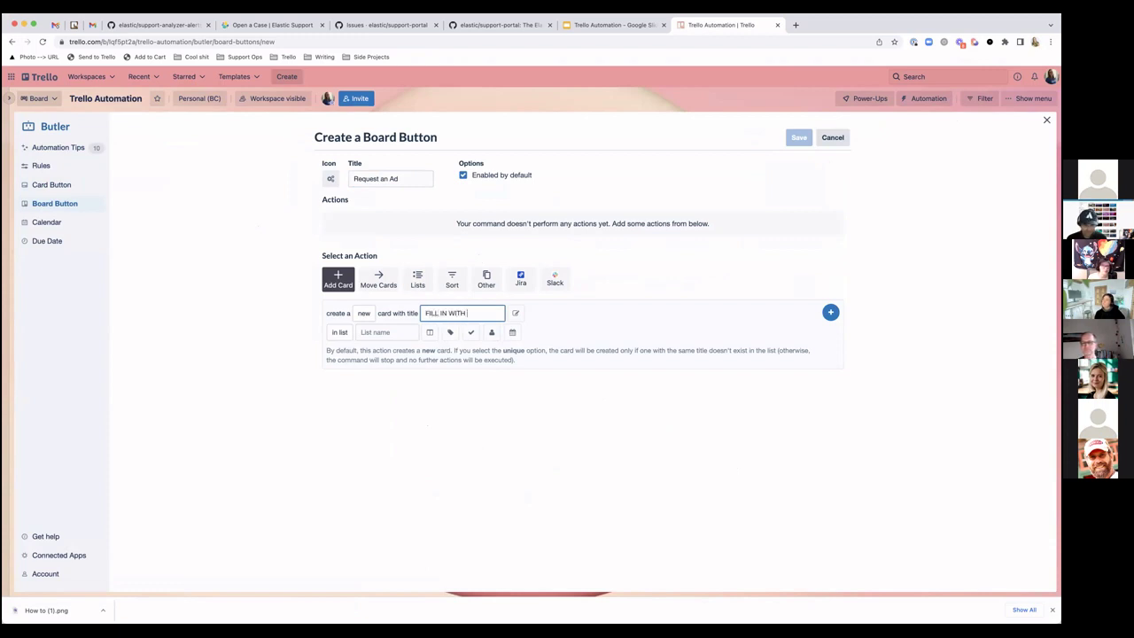
{"action": "type", "text": "YOUR AD NAME"}
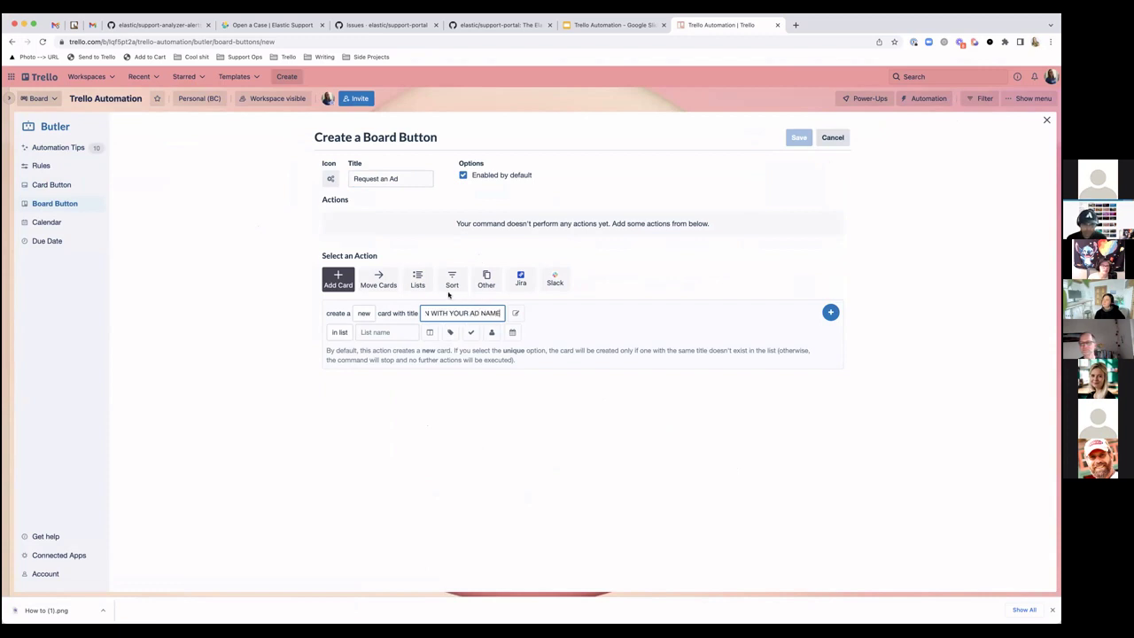
{"action": "left_click", "coordinate": [514, 313]}
{"action": "left_click", "coordinate": [417, 349]}
- Write the card description '##Ad type' followed by 'Tell me more about your request'
{"action": "type", "text": "##"}
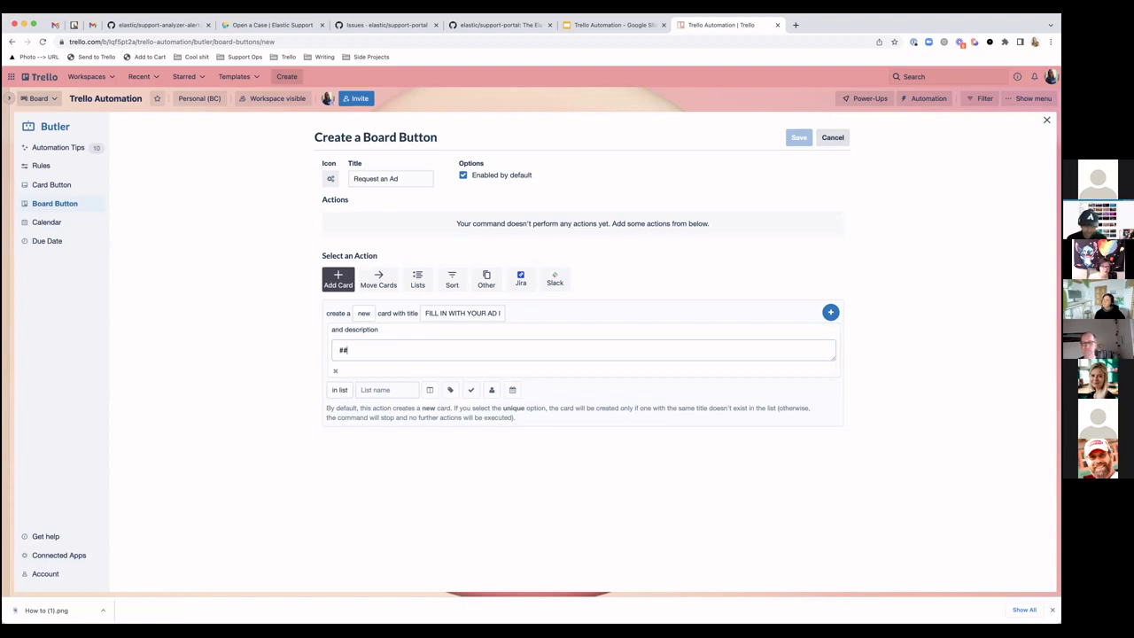
{"action": "type", "text": "Ad type"}
{"action": "key", "text": "Return"}
{"action": "key", "text": "BackSpace"}
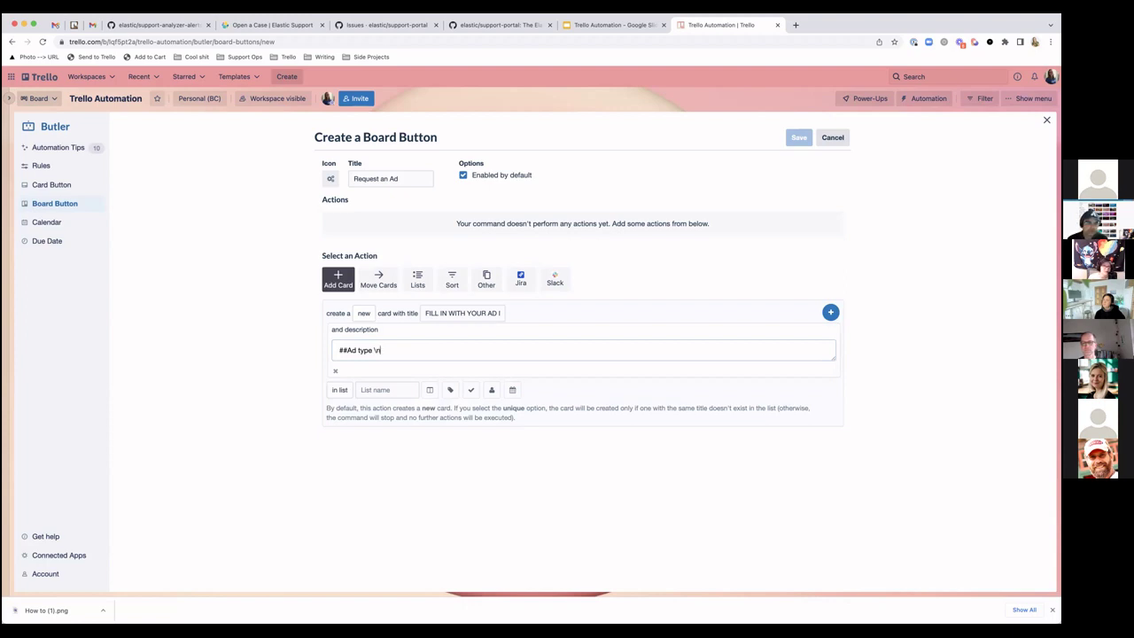
{"action": "type", "text": "\\n Tell me more about"}
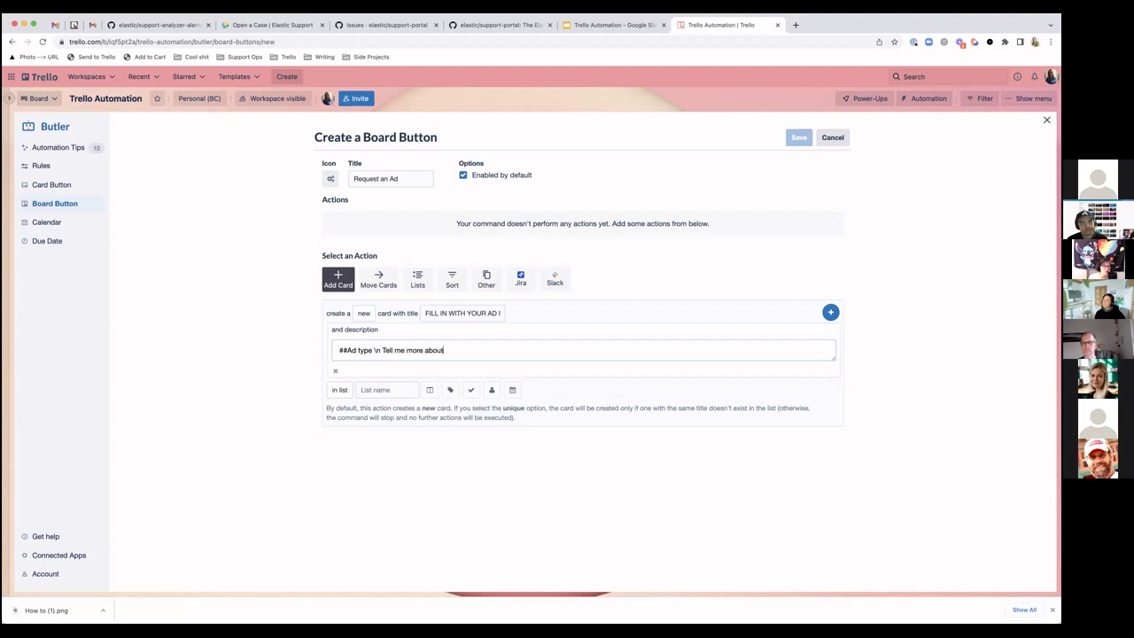
{"action": "type", "text": " your request"}
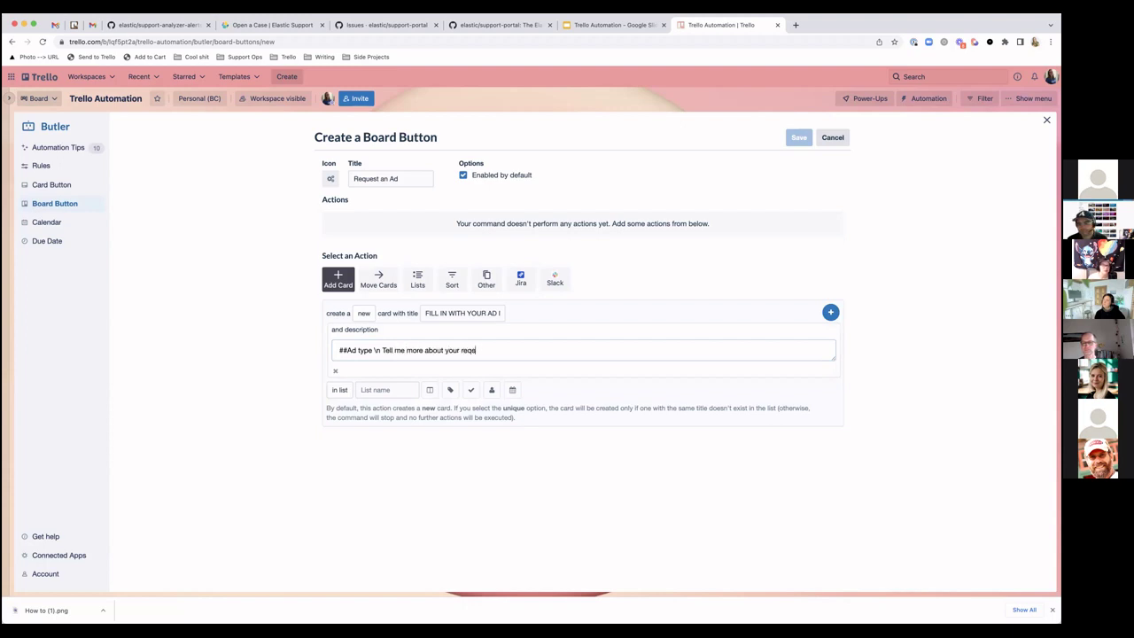
{"action": "key", "text": "BackSpace"}
{"action": "key", "text": "BackSpace"}
{"action": "key", "text": "BackSpace"}
{"action": "type", "text": "uest"}
- Place the new card in To Do, skip member and checklist options, and add the action
{"action": "left_click", "coordinate": [386, 390]}
{"action": "left_click", "coordinate": [372, 411]}
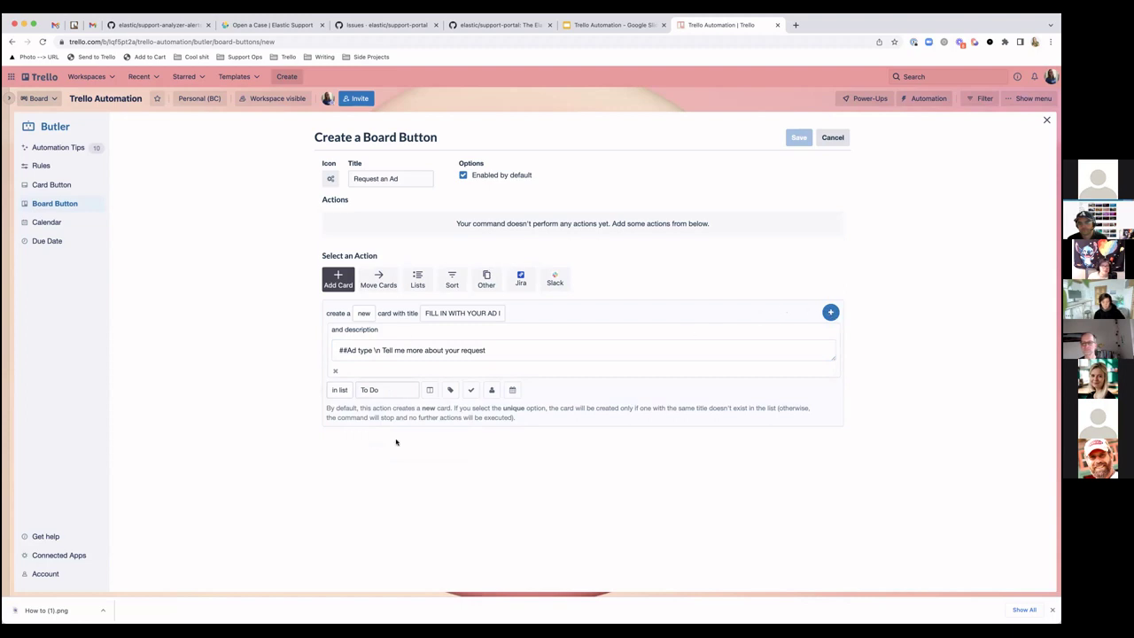
{"action": "left_click", "coordinate": [493, 392]}
{"action": "left_click", "coordinate": [649, 393]}
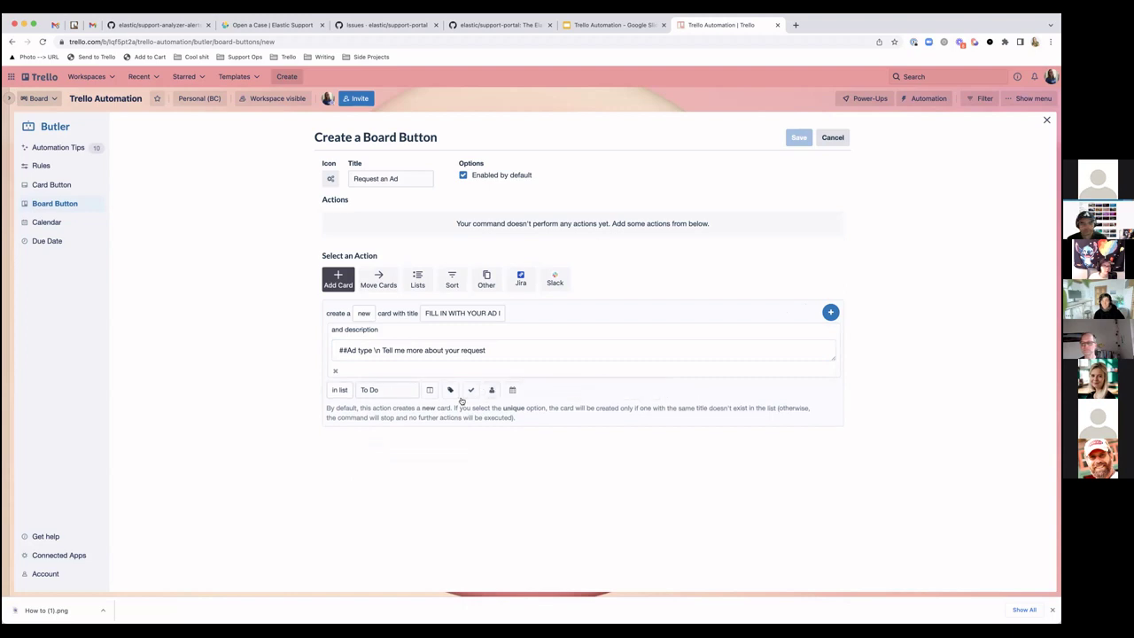
{"action": "left_click", "coordinate": [470, 392]}
{"action": "left_click", "coordinate": [655, 391]}
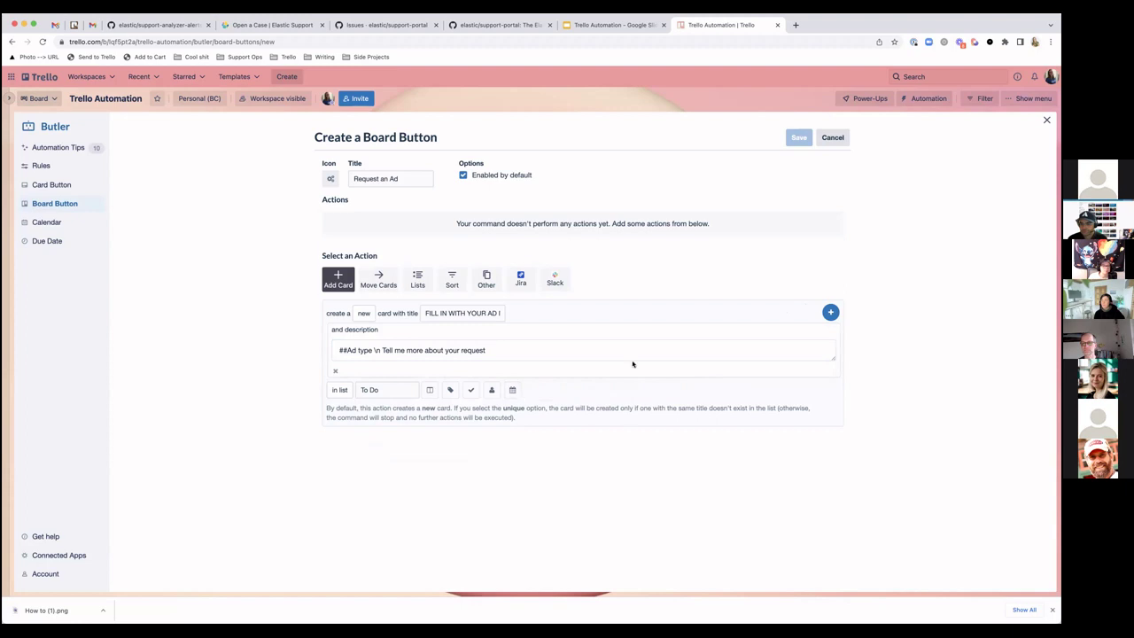
{"action": "left_click", "coordinate": [830, 312]}
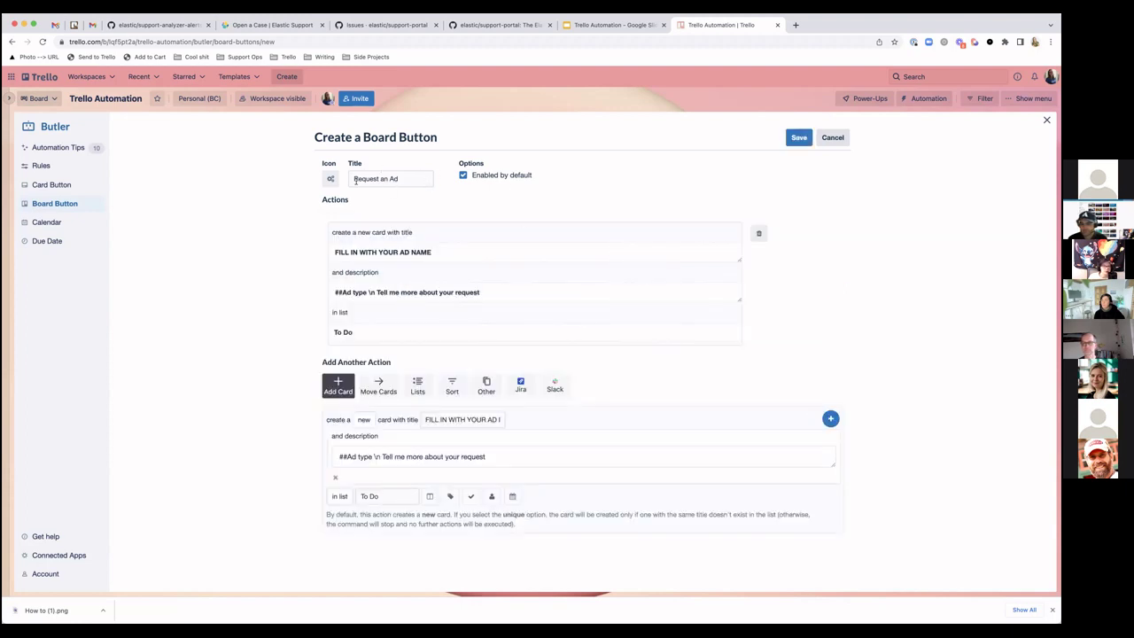
- Save the 'Request an Ad' button, close Butler, and run it from the board header
{"action": "left_click", "coordinate": [798, 139]}
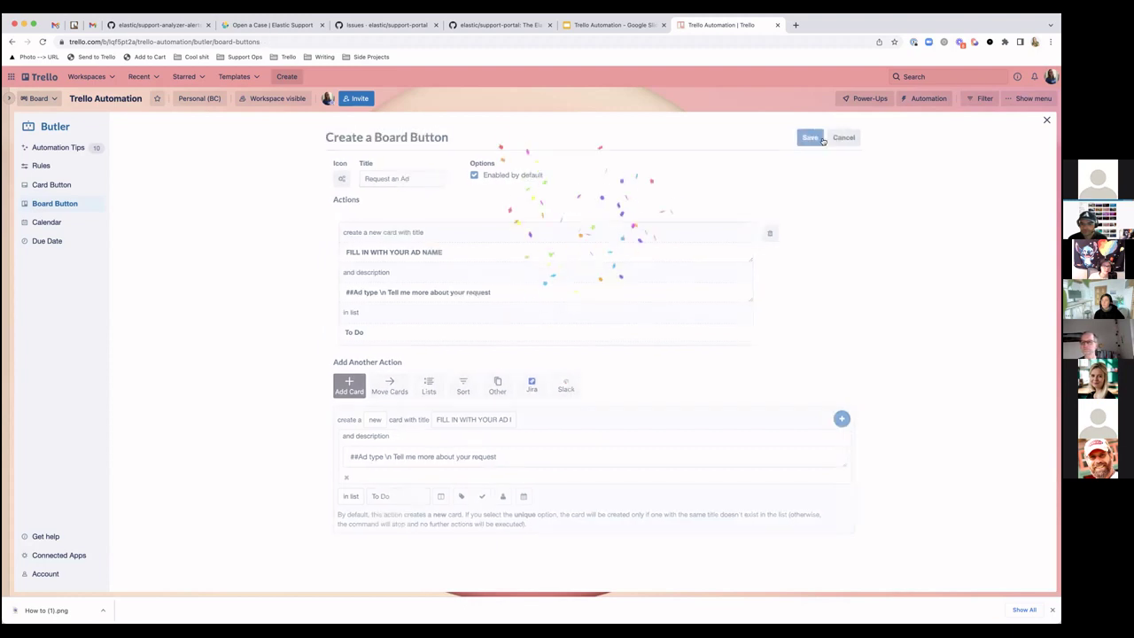
{"action": "left_click", "coordinate": [1046, 120]}
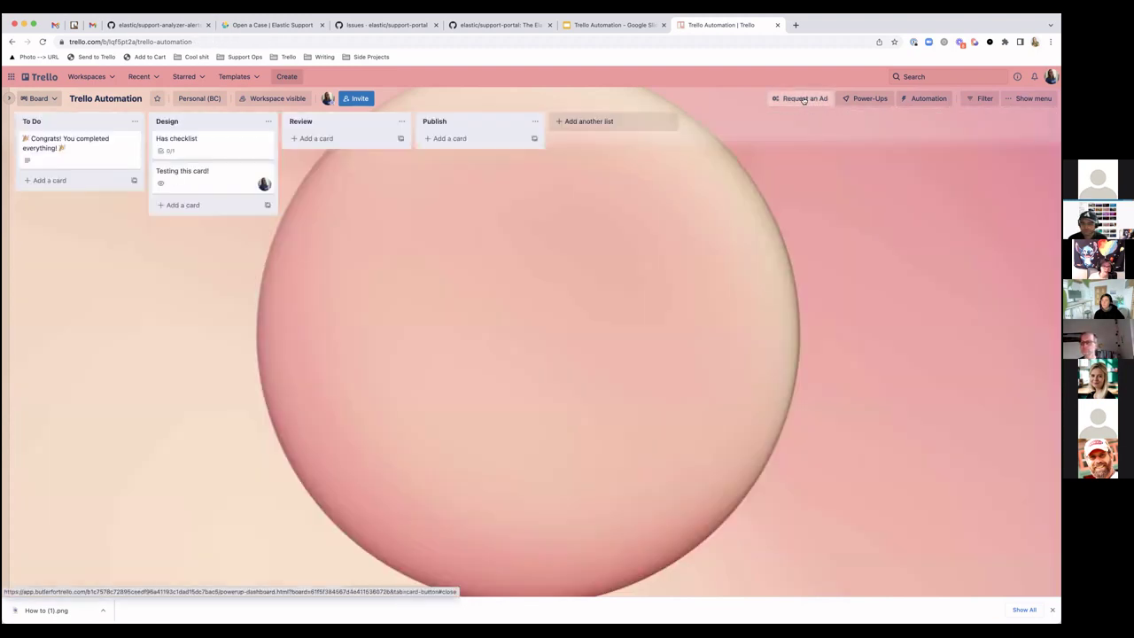
{"action": "left_click", "coordinate": [802, 99]}
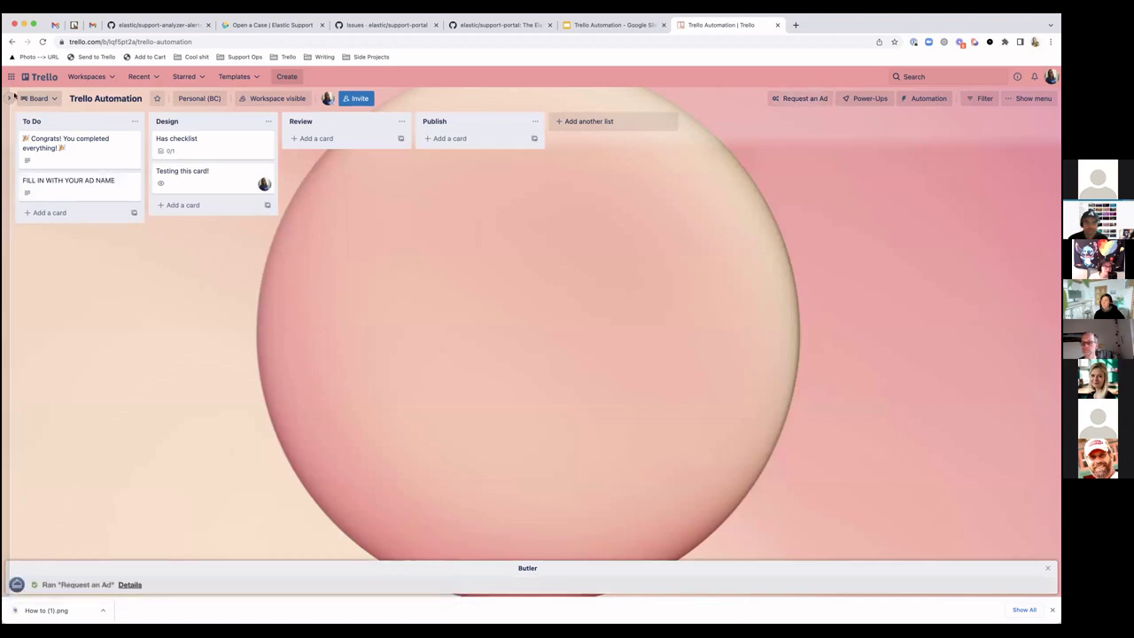
- Open the new 'FILL IN WITH YOUR AD NAME' card, add sample description text, and save it
{"action": "left_click", "coordinate": [53, 184]}
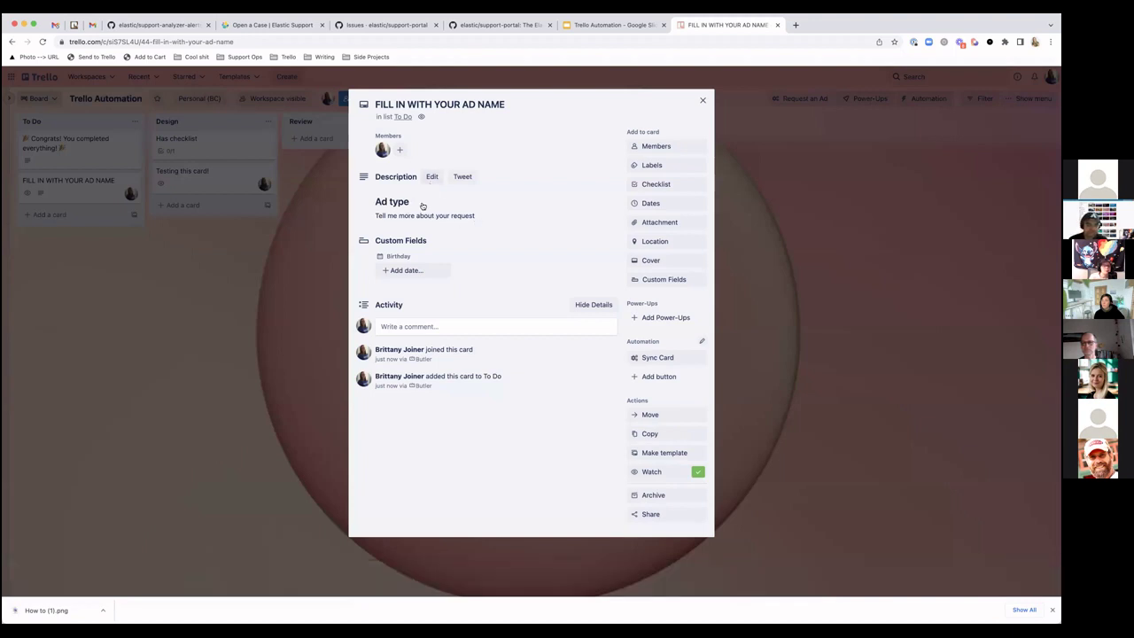
{"action": "left_click", "coordinate": [422, 206]}
{"action": "left_click", "coordinate": [455, 206]}
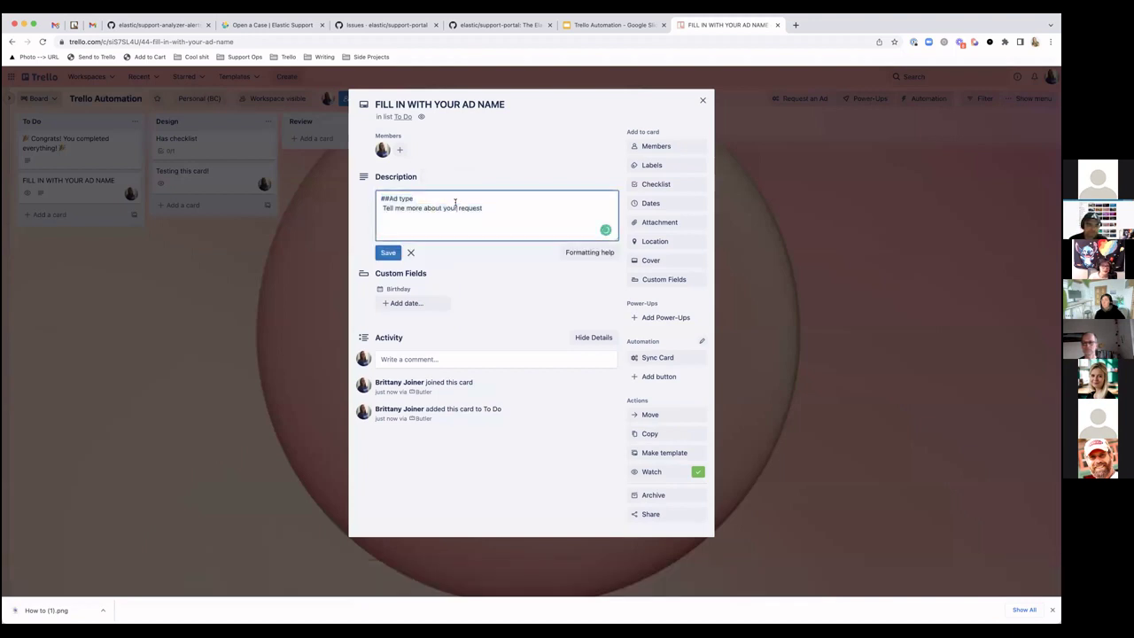
{"action": "type", "text": "asdfasdf"}
{"action": "key", "text": "BackSpace"}
{"action": "key", "text": "BackSpace"}
{"action": "key", "text": "BackSpace"}
{"action": "key", "text": "BackSpace"}
{"action": "key", "text": "BackSpace"}
{"action": "key", "text": "BackSpace"}
{"action": "key", "text": "BackSpace"}
{"action": "key", "text": "BackSpace"}
{"action": "key", "text": "Return"}
{"action": "type", "text": "asdfsadfkj"}
{"action": "left_click", "coordinate": [387, 253]}
{"action": "left_click", "coordinate": [215, 308]}
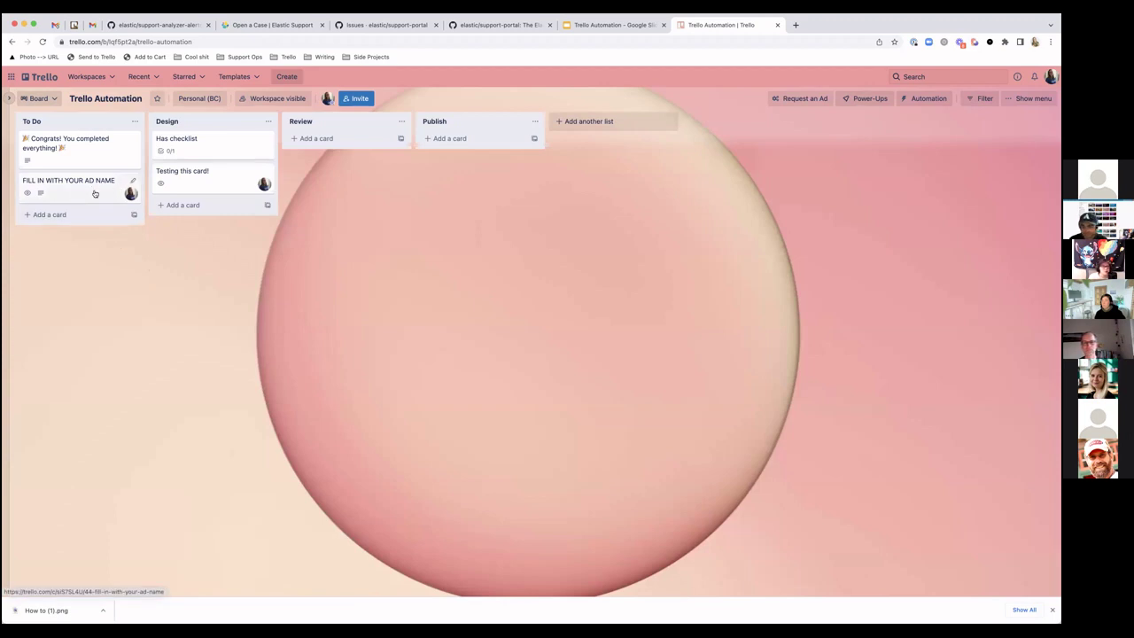
- Drag the 'FILL IN WITH YOUR AD NAME' card from To Do to below 'Testing this card!' in Design
{"action": "left_click_drag", "start_coordinate": [79, 199], "coordinate": [178, 210]}
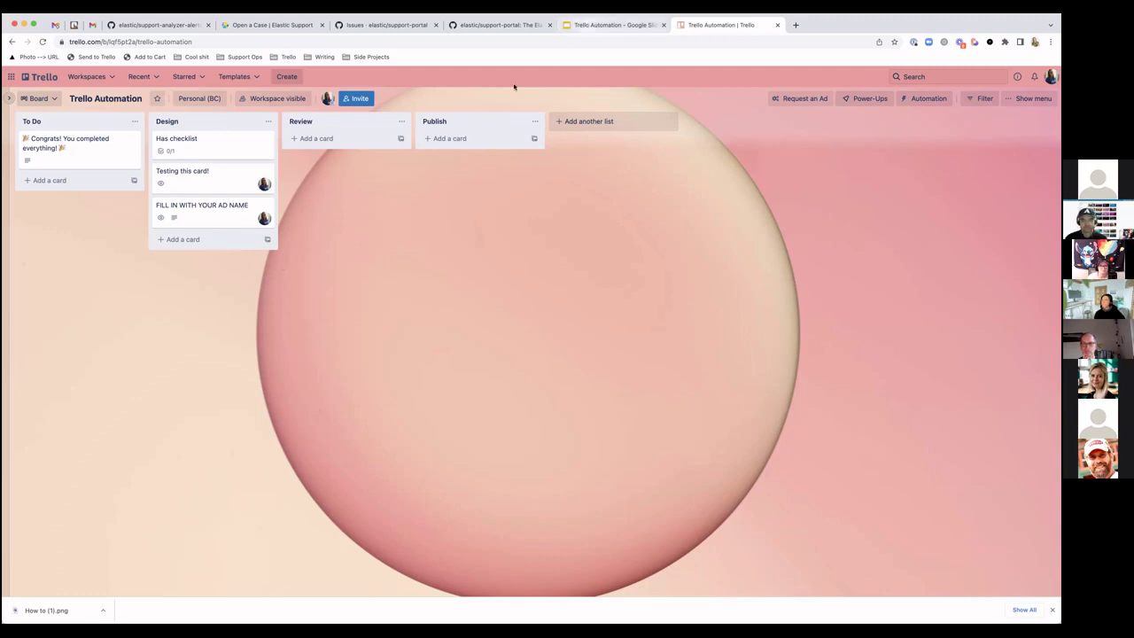
- Bring up slide 15 of the Trello Automation deck, the slide listing resource links
{"action": "left_click", "coordinate": [610, 24]}
{"action": "scroll", "coordinate": [59, 451], "scroll_direction": "down", "scroll_amount": 3}
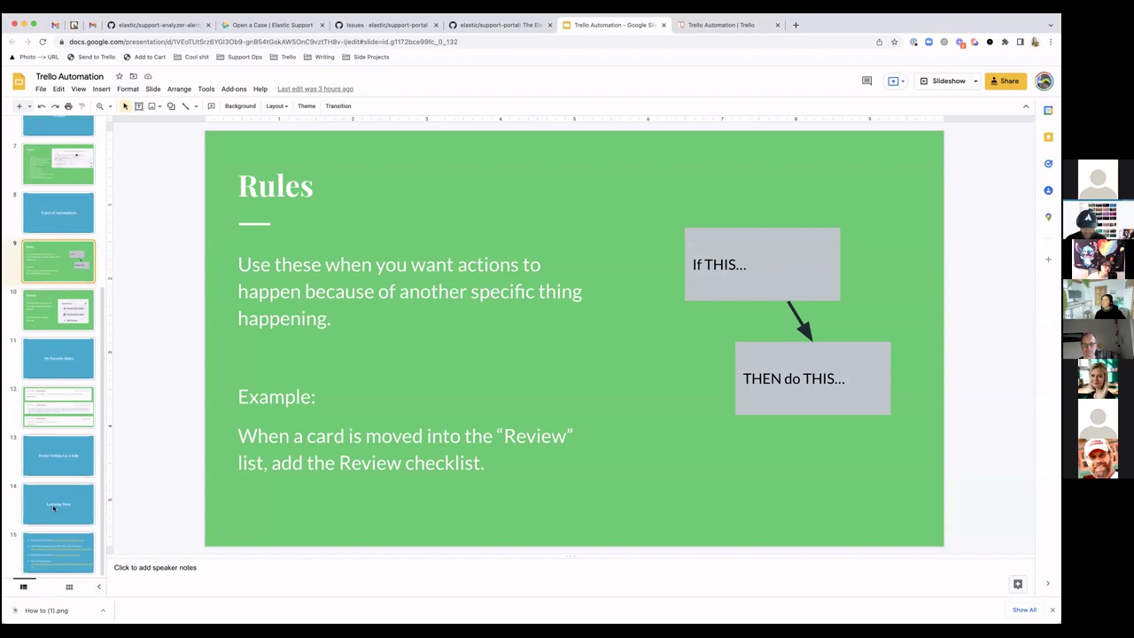
{"action": "left_click", "coordinate": [53, 508]}
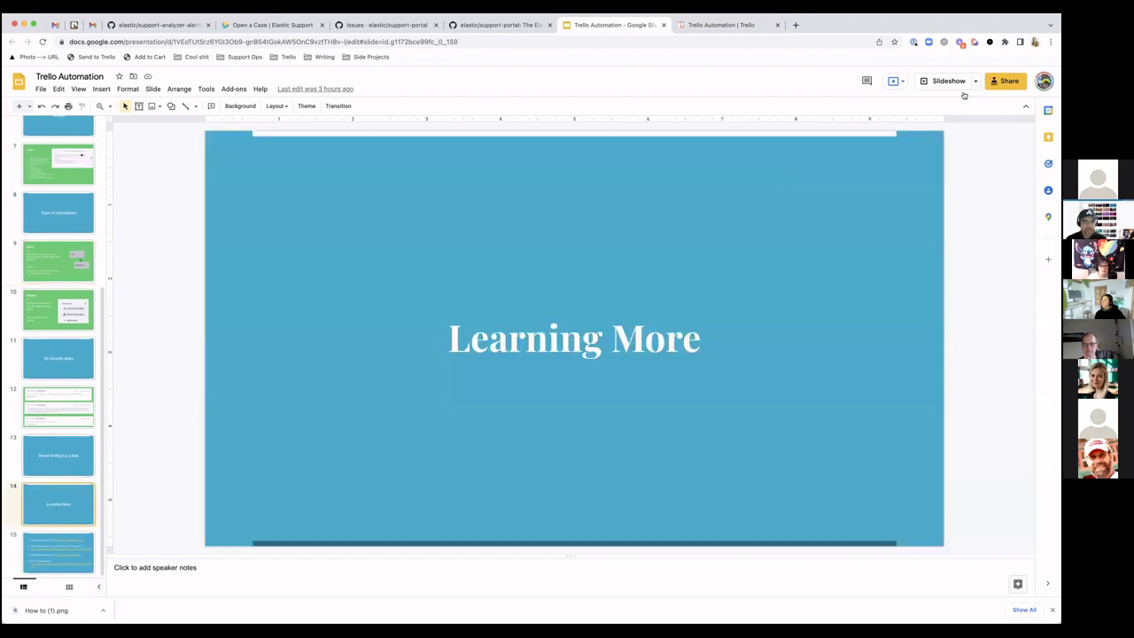
{"action": "key", "text": "Down"}
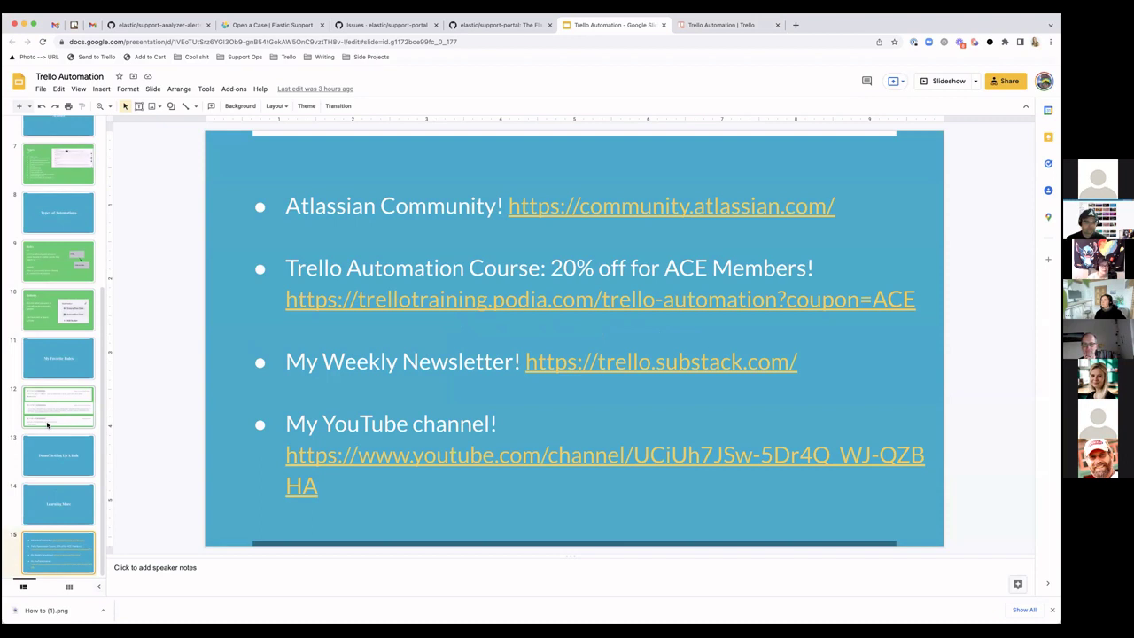
- Open the Atlassian Community link from slide 15 in a new tab, then return to the deck
{"action": "left_click", "coordinate": [574, 209]}
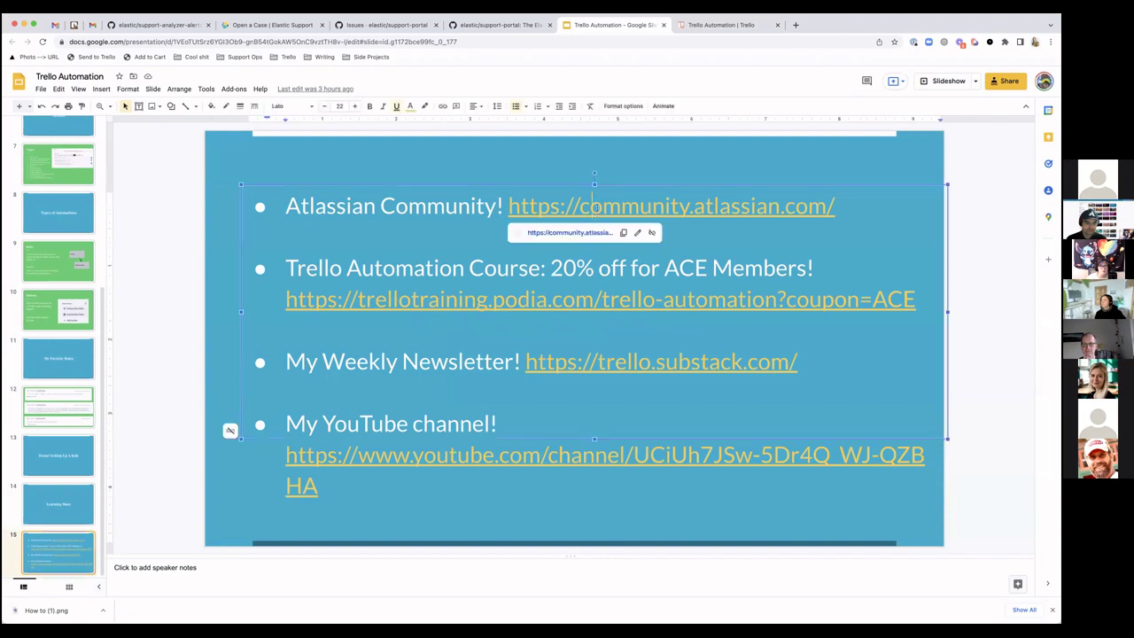
{"action": "left_click", "coordinate": [575, 232]}
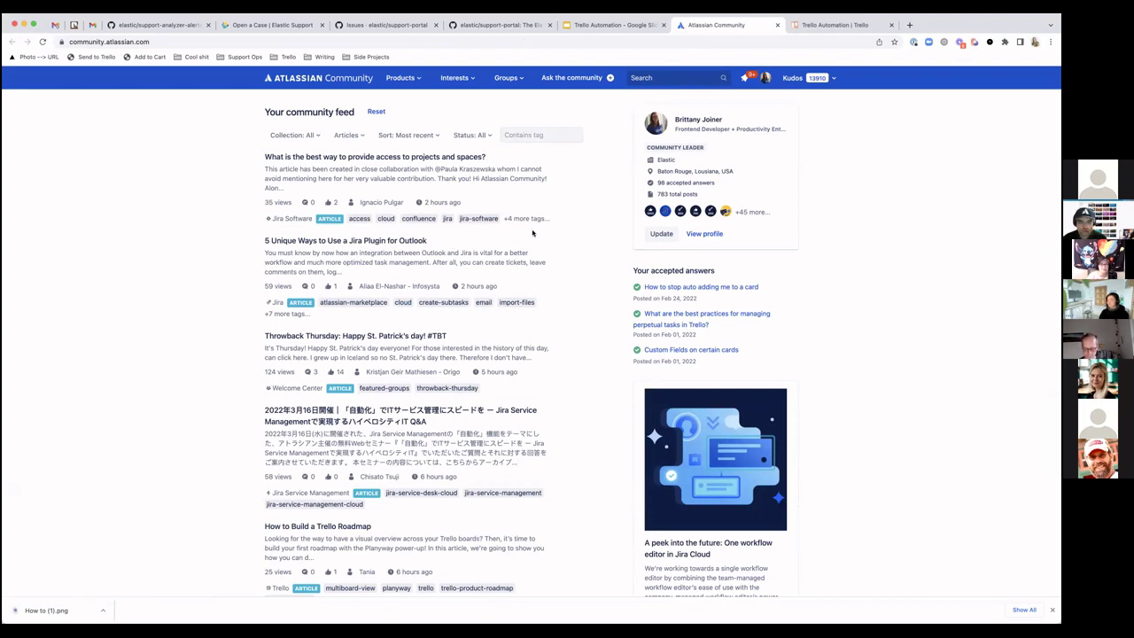
{"action": "left_click", "coordinate": [618, 25]}
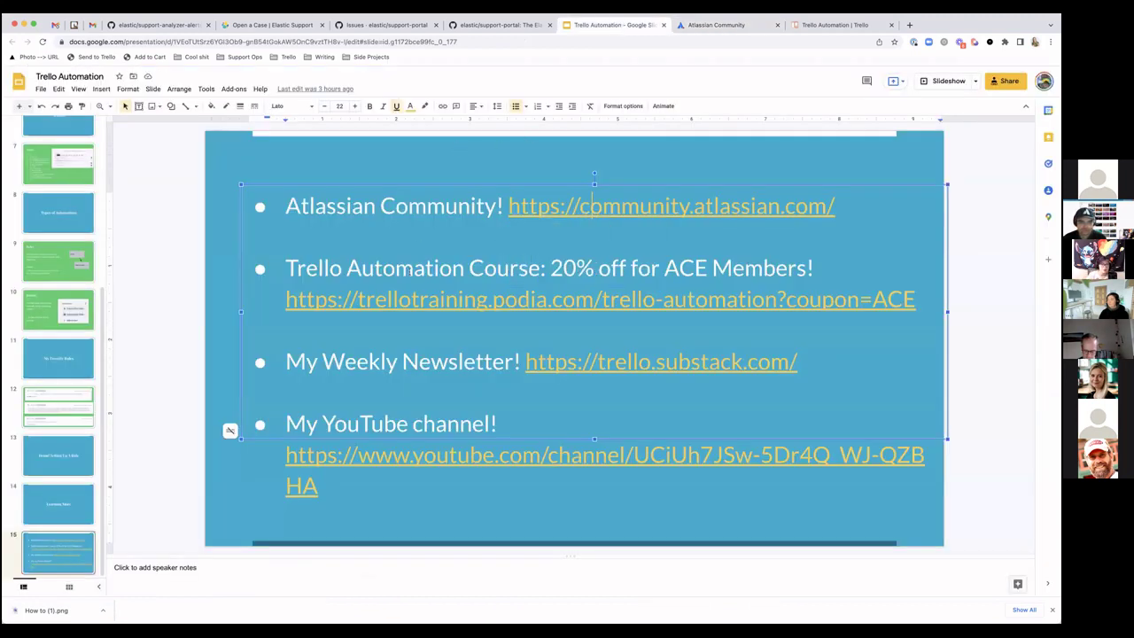
- Open the trellotraining.podia.com course link on slide 15 from its link popup
{"action": "left_click", "coordinate": [397, 299]}
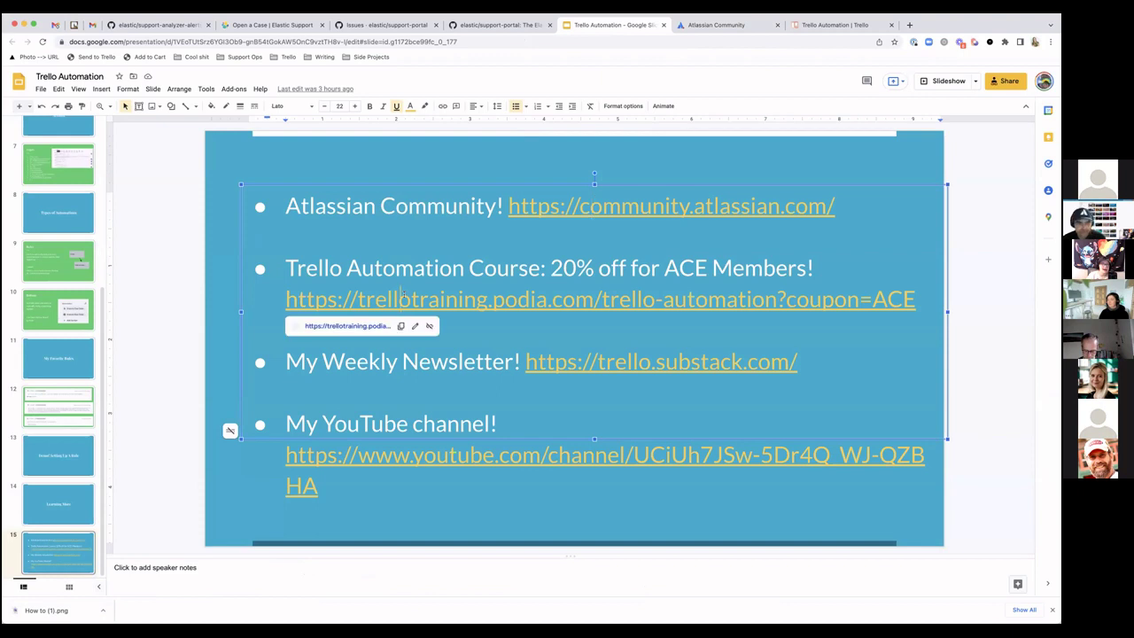
{"action": "left_click", "coordinate": [352, 326]}
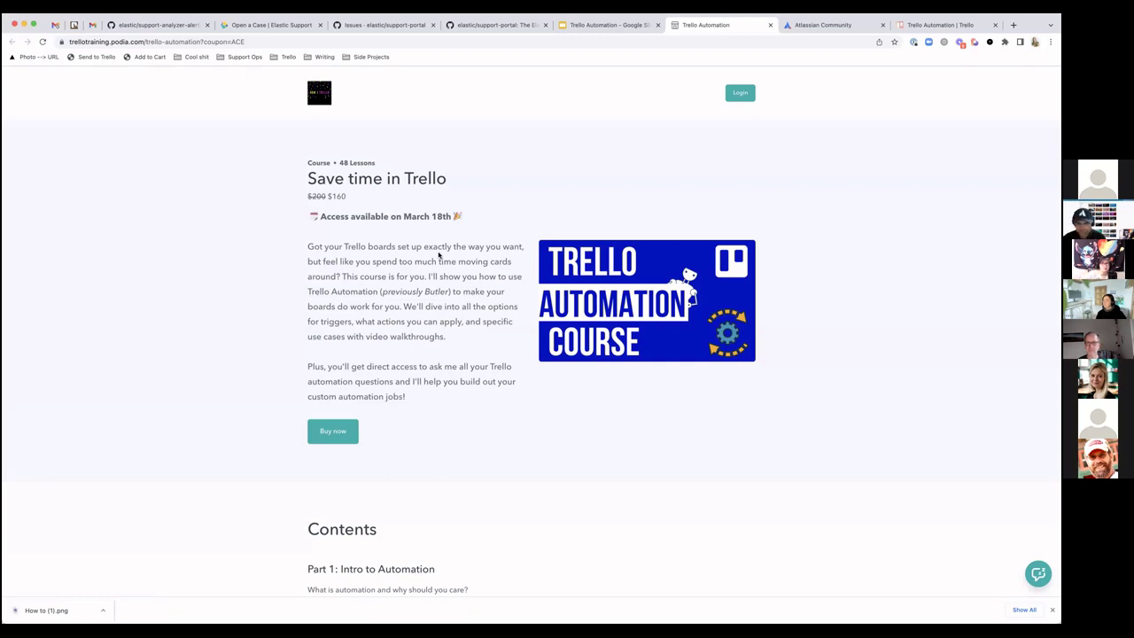
- Read down through the 'Save time in Trello' course outline on the Podia page
{"action": "scroll", "coordinate": [439, 254], "scroll_direction": "down", "scroll_amount": 1}
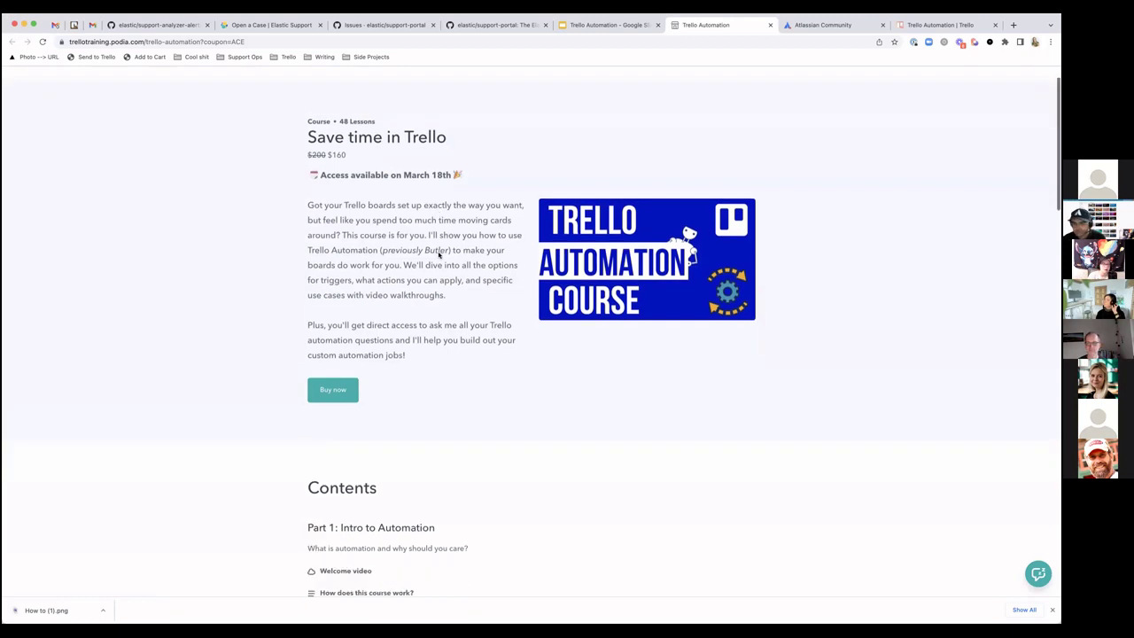
{"action": "scroll", "coordinate": [438, 254], "scroll_direction": "down", "scroll_amount": 8}
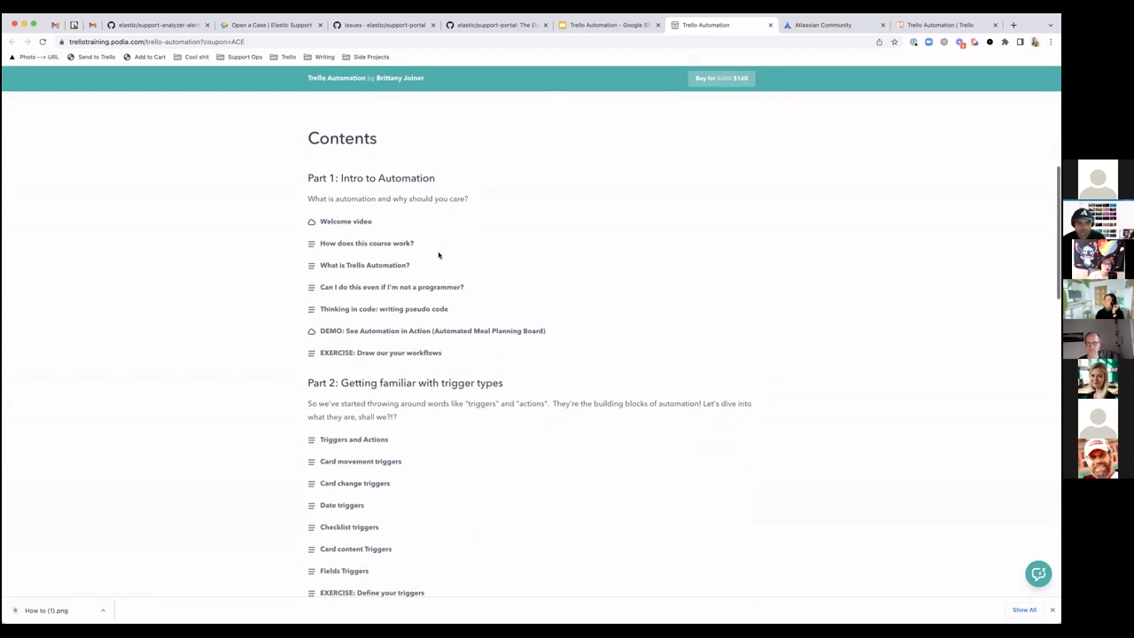
{"action": "scroll", "coordinate": [439, 254], "scroll_direction": "down", "scroll_amount": 1}
{"action": "scroll", "coordinate": [461, 239], "scroll_direction": "down", "scroll_amount": 3}
{"action": "scroll", "coordinate": [461, 237], "scroll_direction": "down", "scroll_amount": 2}
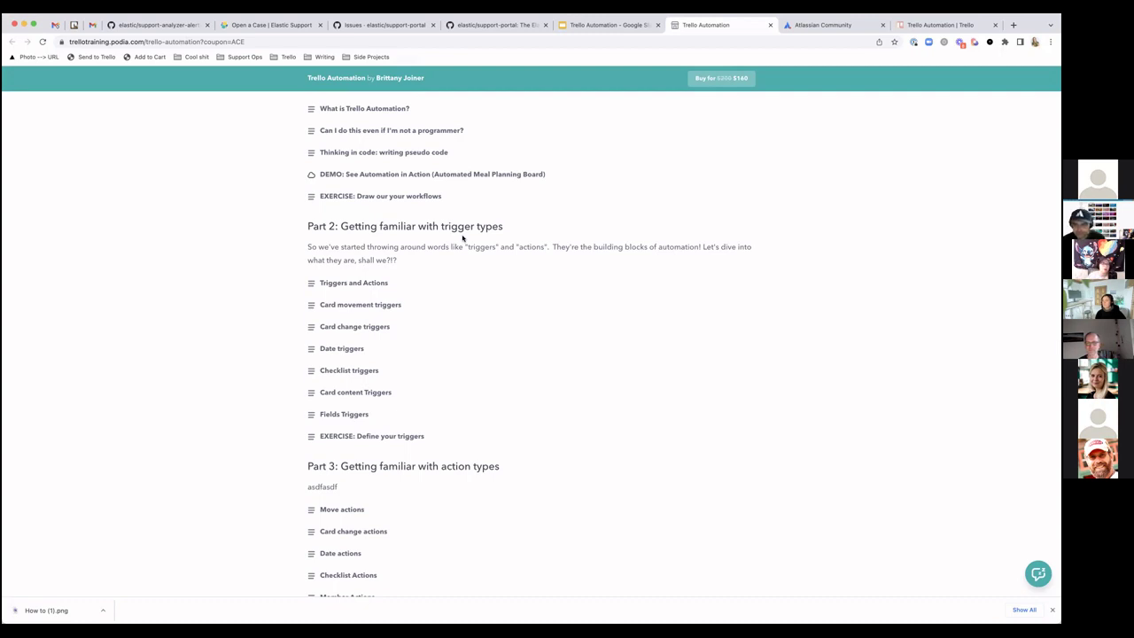
{"action": "scroll", "coordinate": [461, 238], "scroll_direction": "down", "scroll_amount": 1}
{"action": "scroll", "coordinate": [462, 241], "scroll_direction": "down", "scroll_amount": 3}
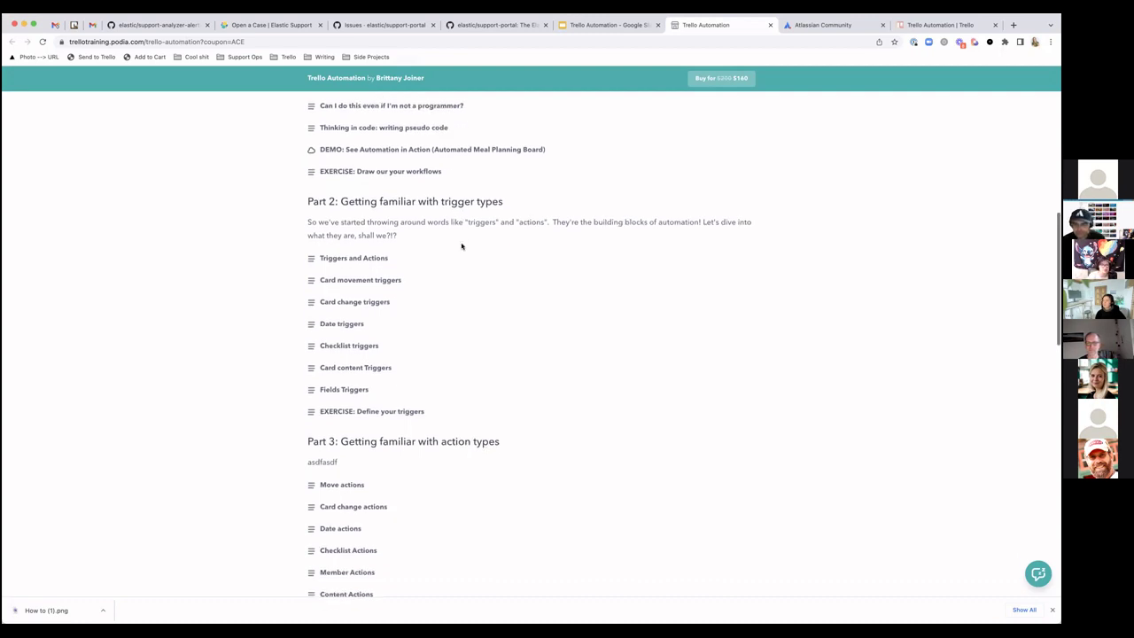
{"action": "scroll", "coordinate": [461, 247], "scroll_direction": "down", "scroll_amount": 2}
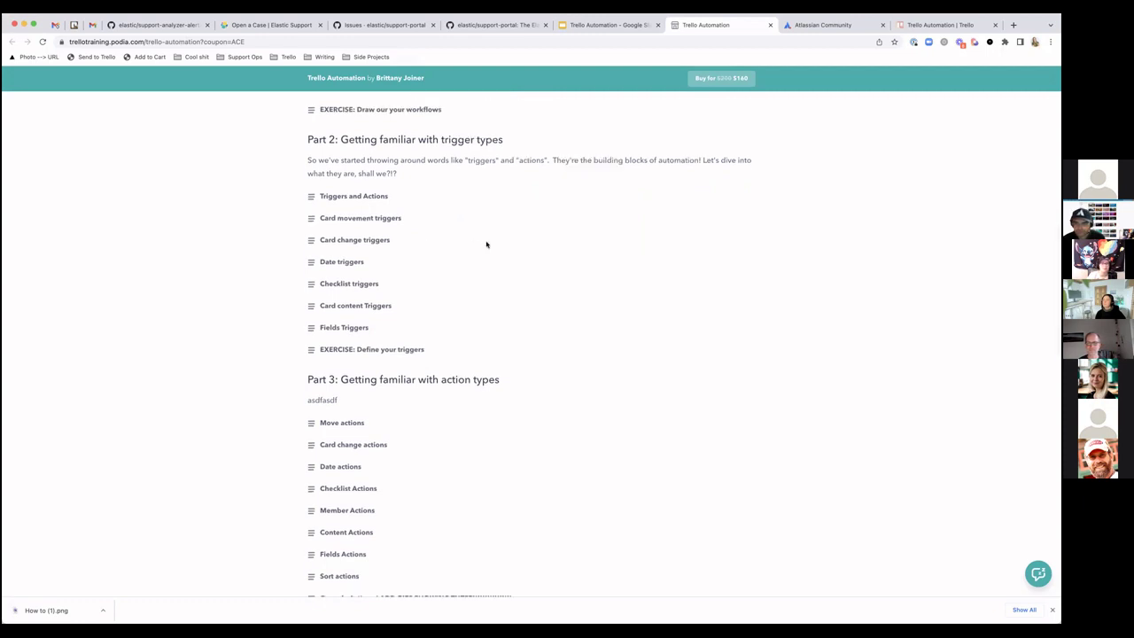
{"action": "scroll", "coordinate": [486, 244], "scroll_direction": "down", "scroll_amount": 1}
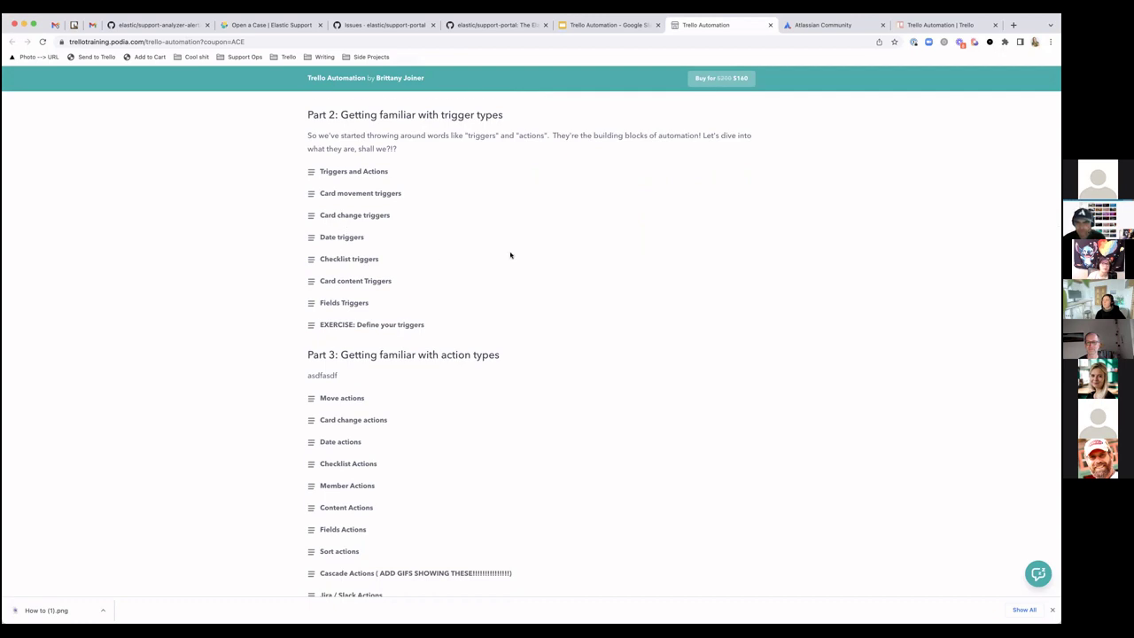
{"action": "scroll", "coordinate": [510, 255], "scroll_direction": "down", "scroll_amount": 1}
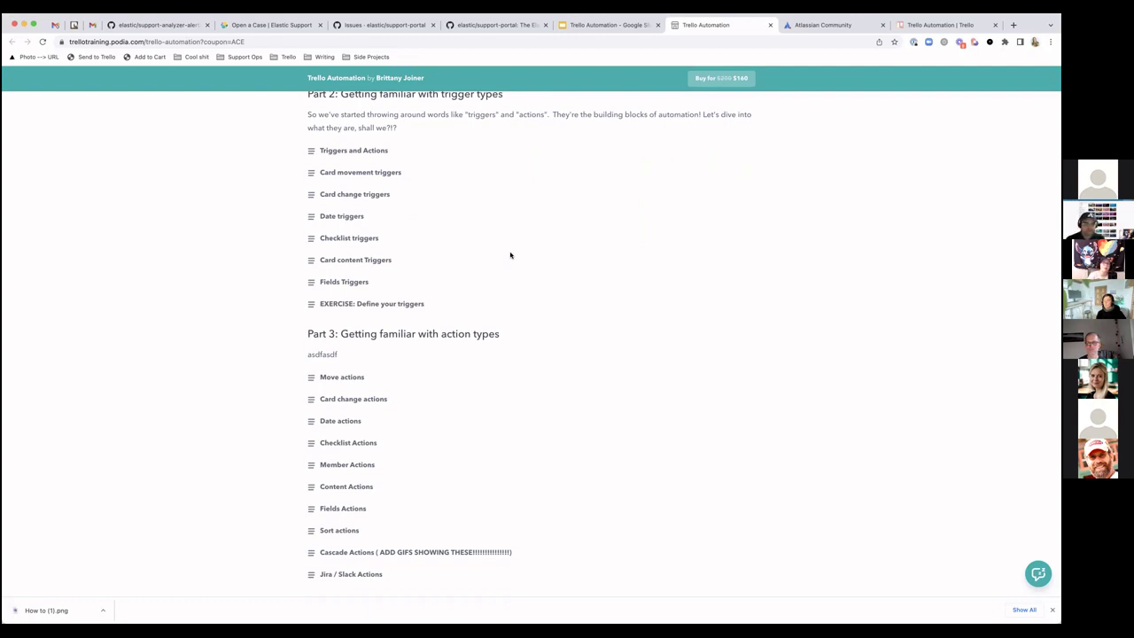
{"action": "scroll", "coordinate": [510, 255], "scroll_direction": "down", "scroll_amount": 5}
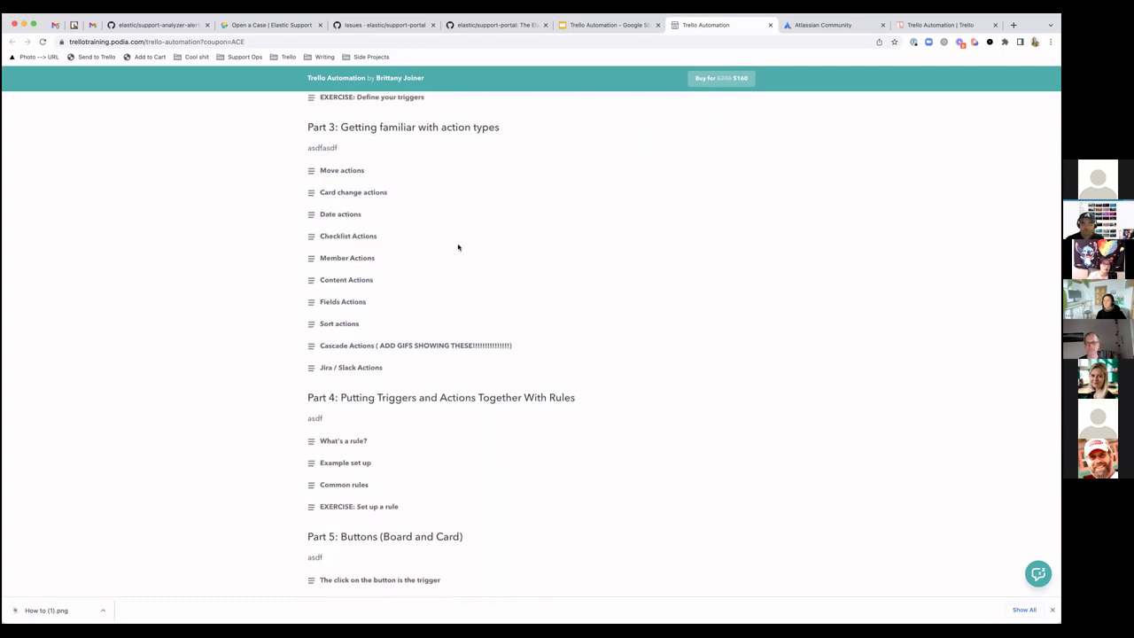
{"action": "scroll", "coordinate": [458, 247], "scroll_direction": "down", "scroll_amount": 1}
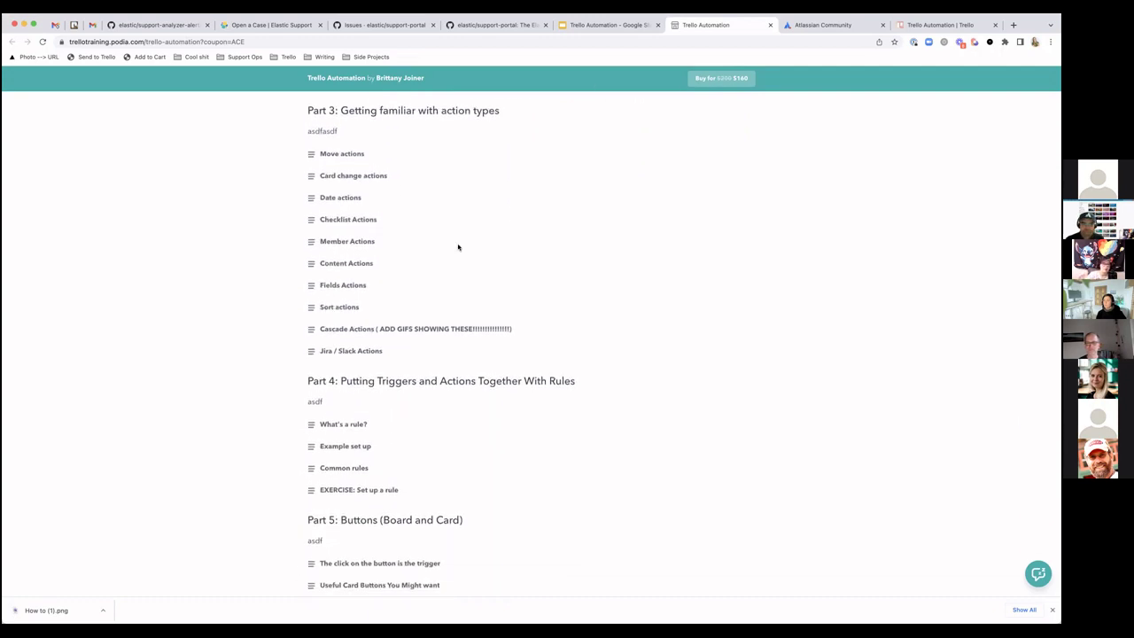
{"action": "scroll", "coordinate": [458, 246], "scroll_direction": "down", "scroll_amount": 2}
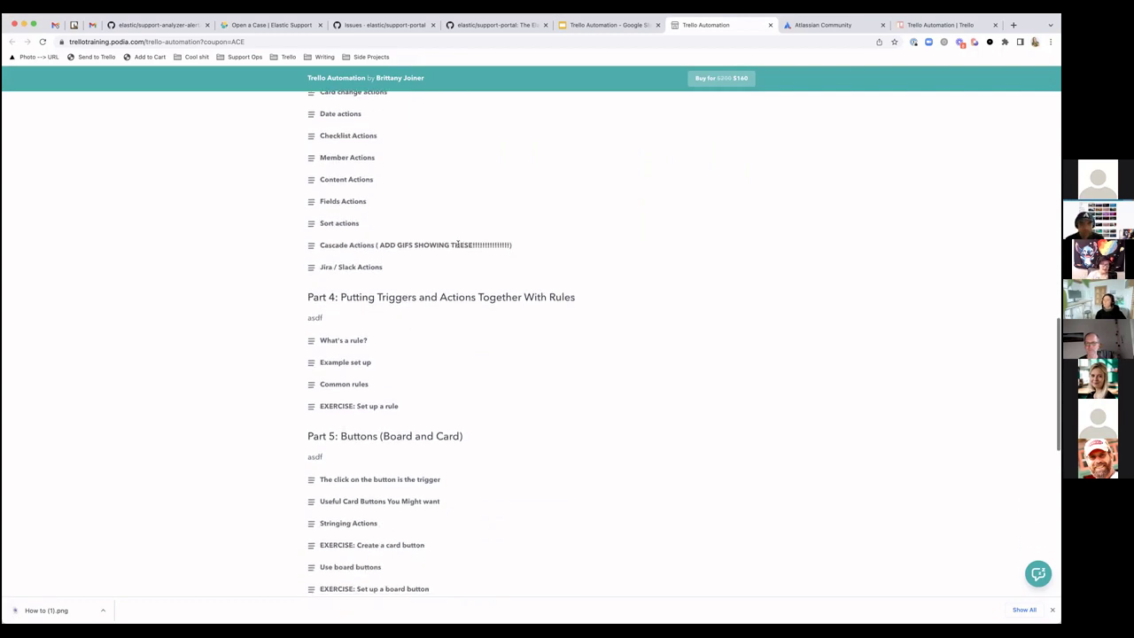
{"action": "scroll", "coordinate": [458, 246], "scroll_direction": "down", "scroll_amount": 2}
{"action": "left_click_drag", "start_coordinate": [380, 194], "coordinate": [535, 193]}
{"action": "left_click", "coordinate": [535, 193]}
{"action": "scroll", "coordinate": [489, 229], "scroll_direction": "down", "scroll_amount": 1}
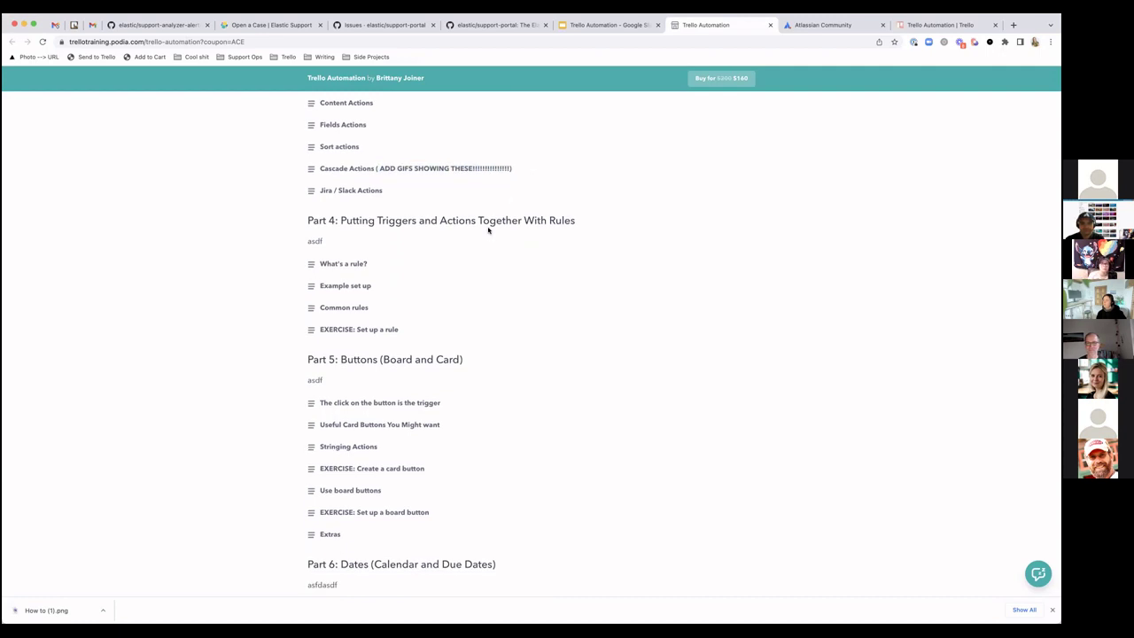
{"action": "scroll", "coordinate": [488, 230], "scroll_direction": "down", "scroll_amount": 1}
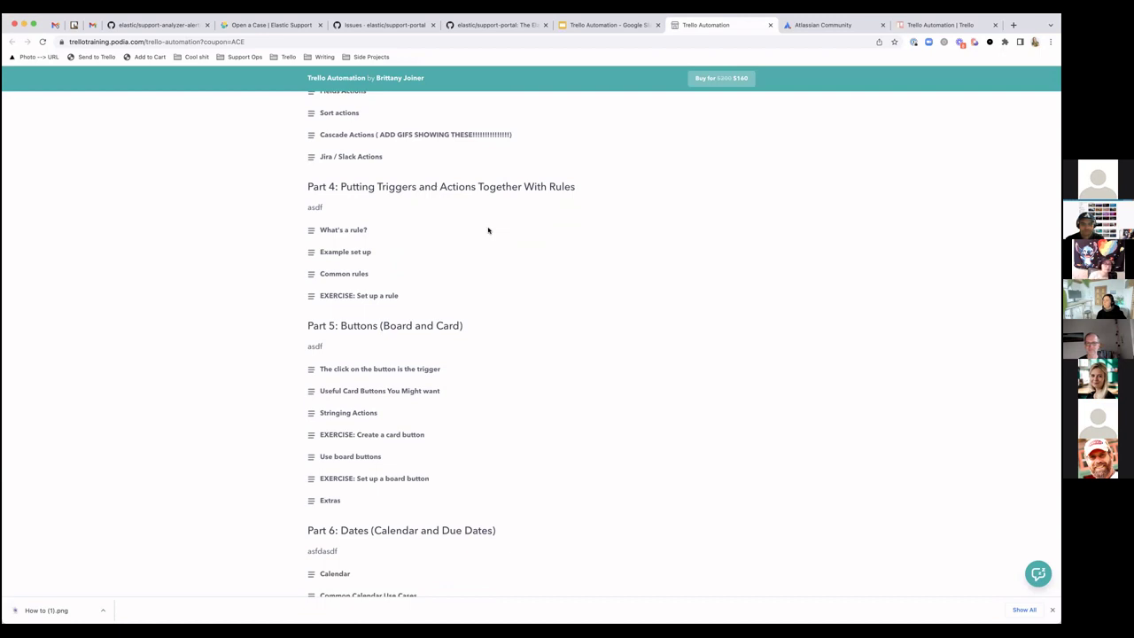
- Scroll back up the course page, then return to the resources slide's course link
{"action": "scroll", "coordinate": [487, 231], "scroll_direction": "up", "scroll_amount": 4}
{"action": "scroll", "coordinate": [488, 231], "scroll_direction": "up", "scroll_amount": 15}
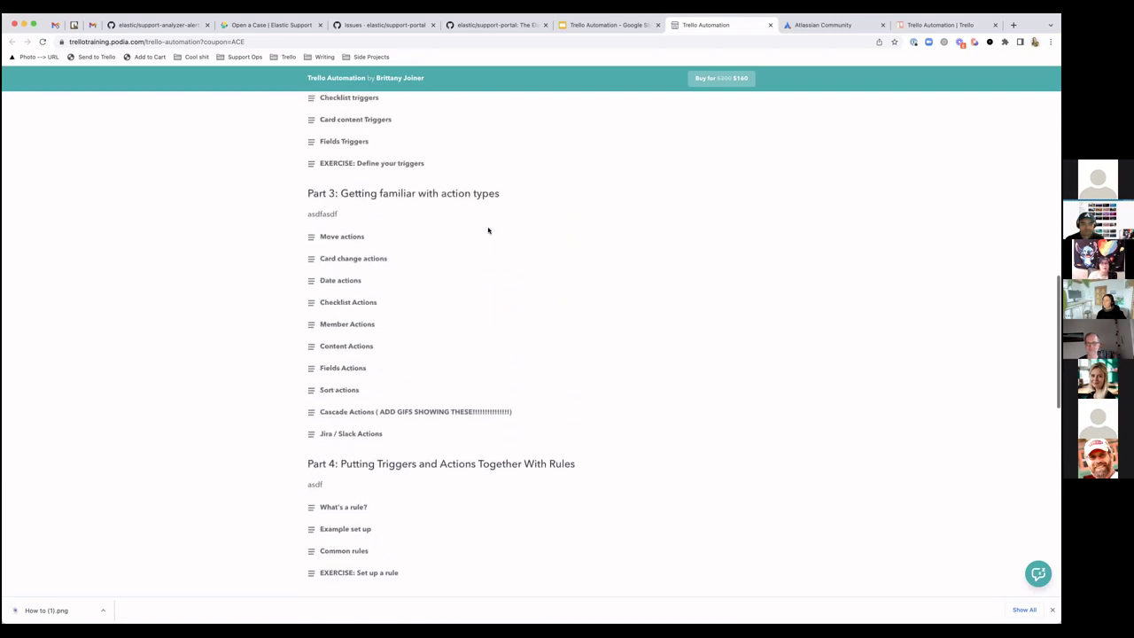
{"action": "scroll", "coordinate": [487, 230], "scroll_direction": "up", "scroll_amount": 4}
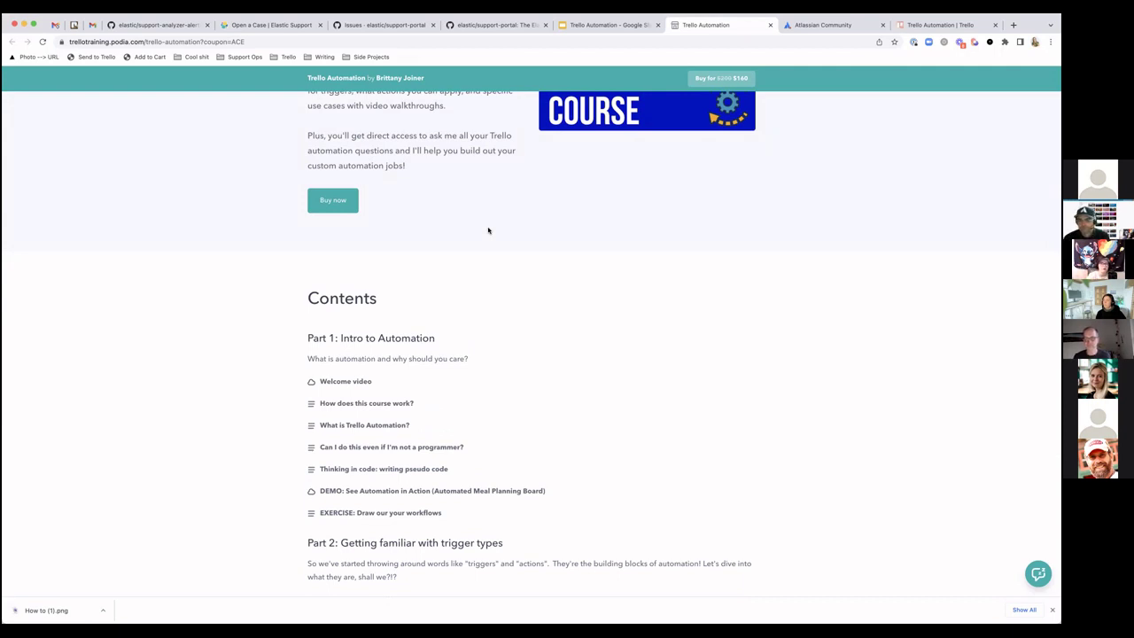
{"action": "left_click", "coordinate": [609, 25]}
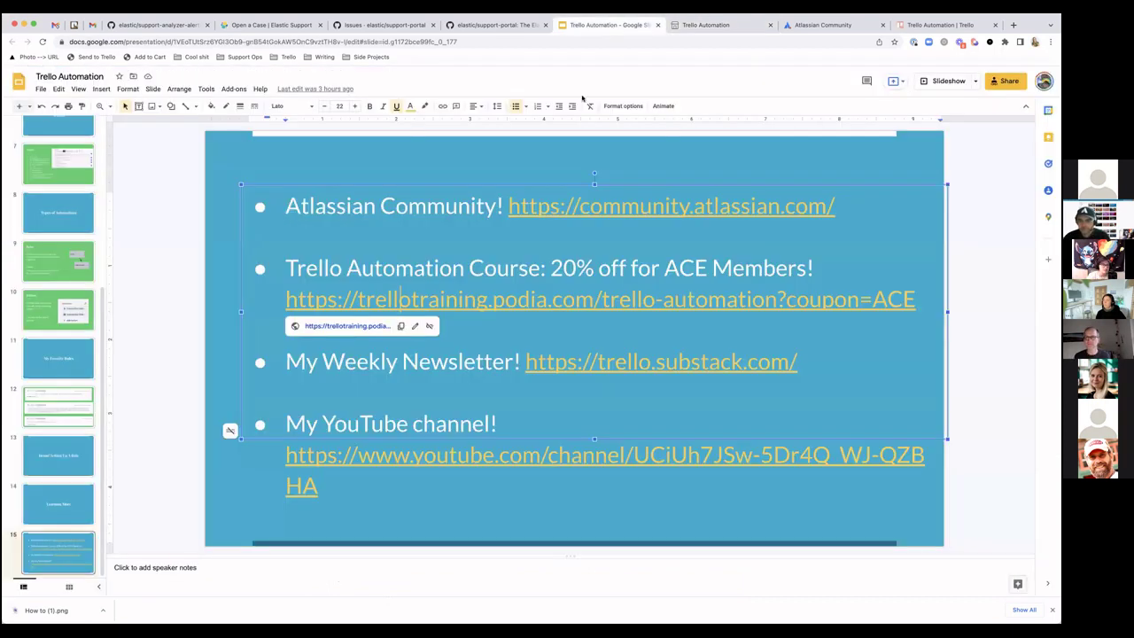
{"action": "left_click", "coordinate": [400, 300]}
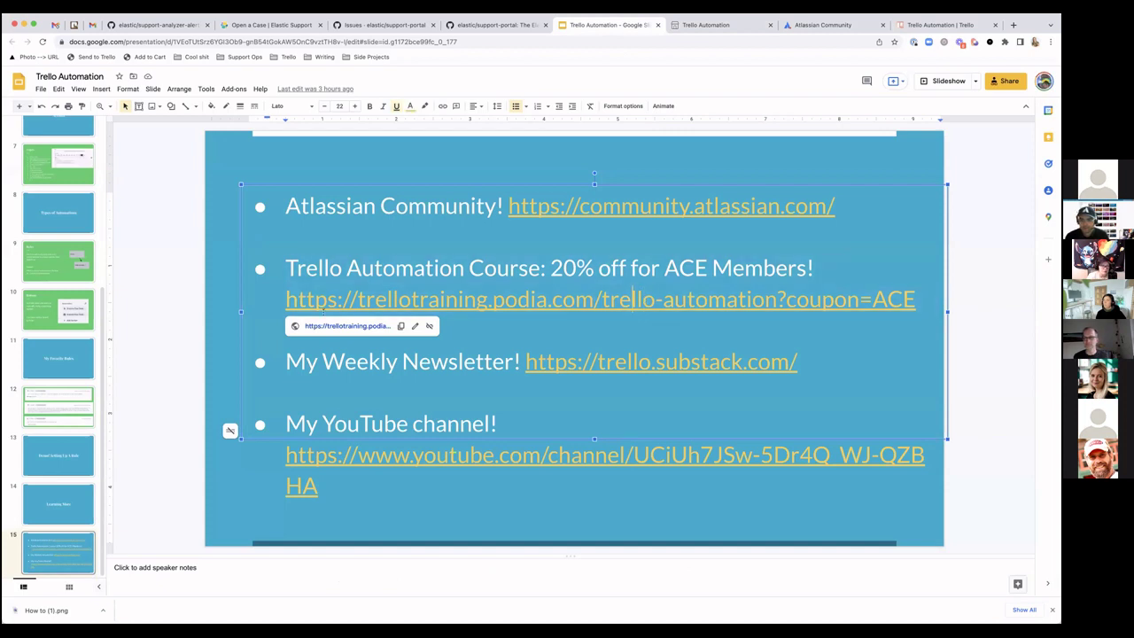
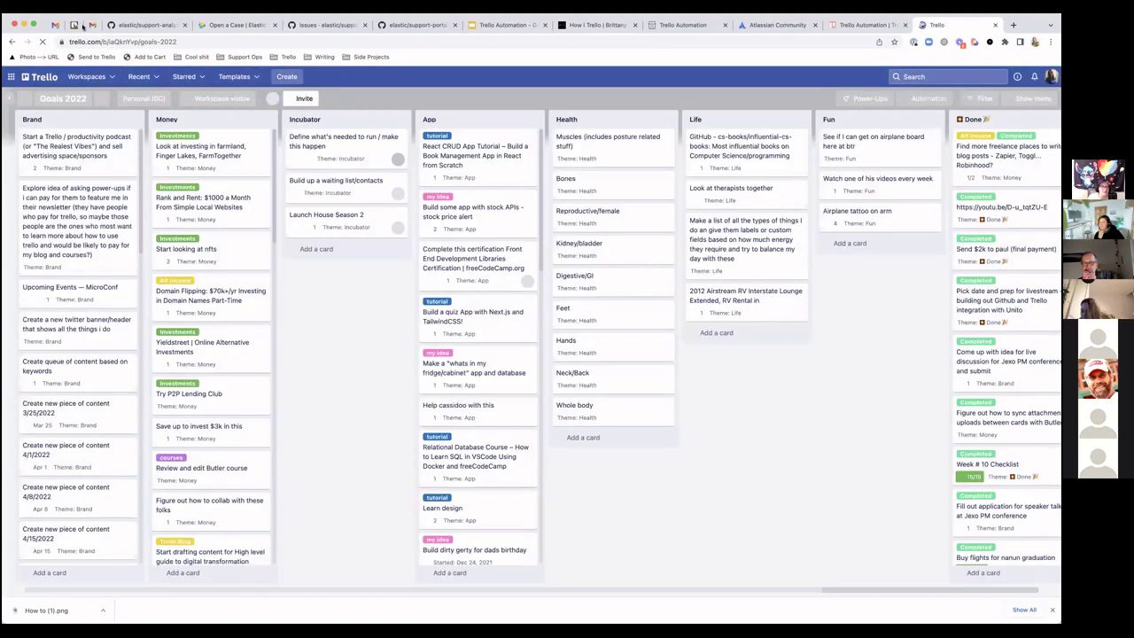
- Close the Thursday, Mar 17, 2022 Daily card on Make It Happen 2022, then return to Goals 2022
{"action": "left_click", "coordinate": [74, 25]}
{"action": "left_click", "coordinate": [92, 25]}
{"action": "left_click", "coordinate": [73, 25]}
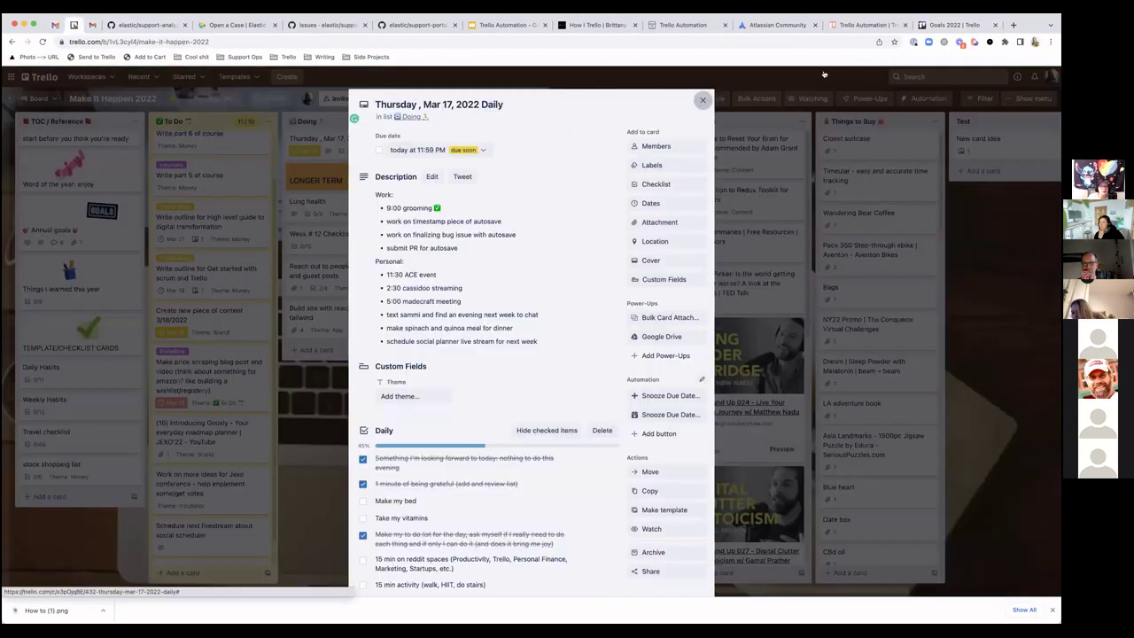
{"action": "left_click", "coordinate": [703, 100]}
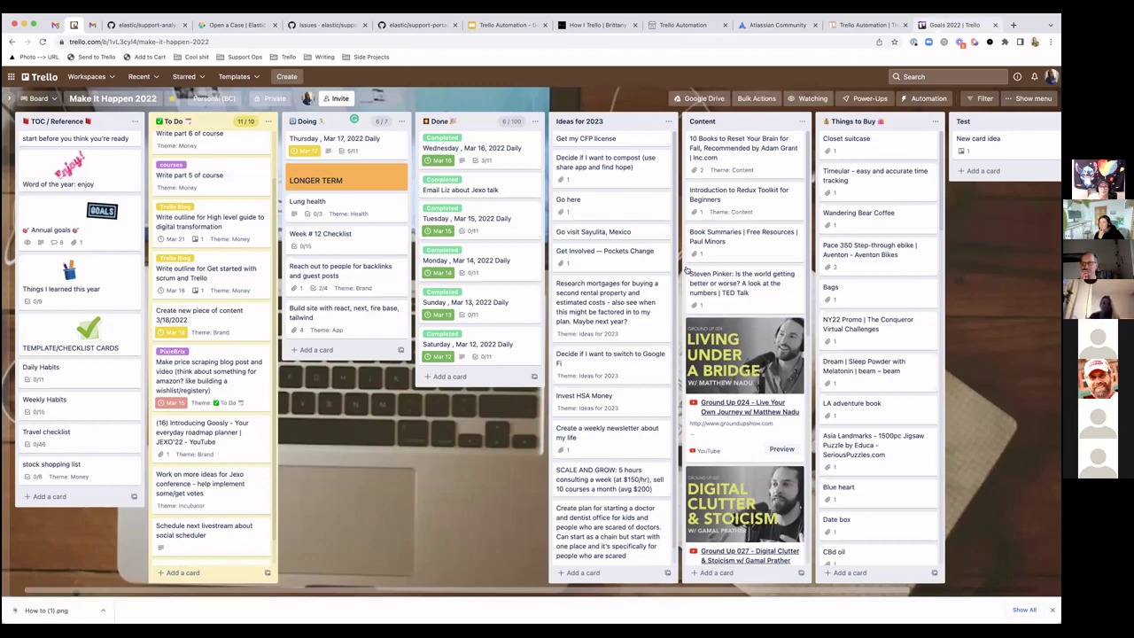
{"action": "left_click", "coordinate": [936, 25]}
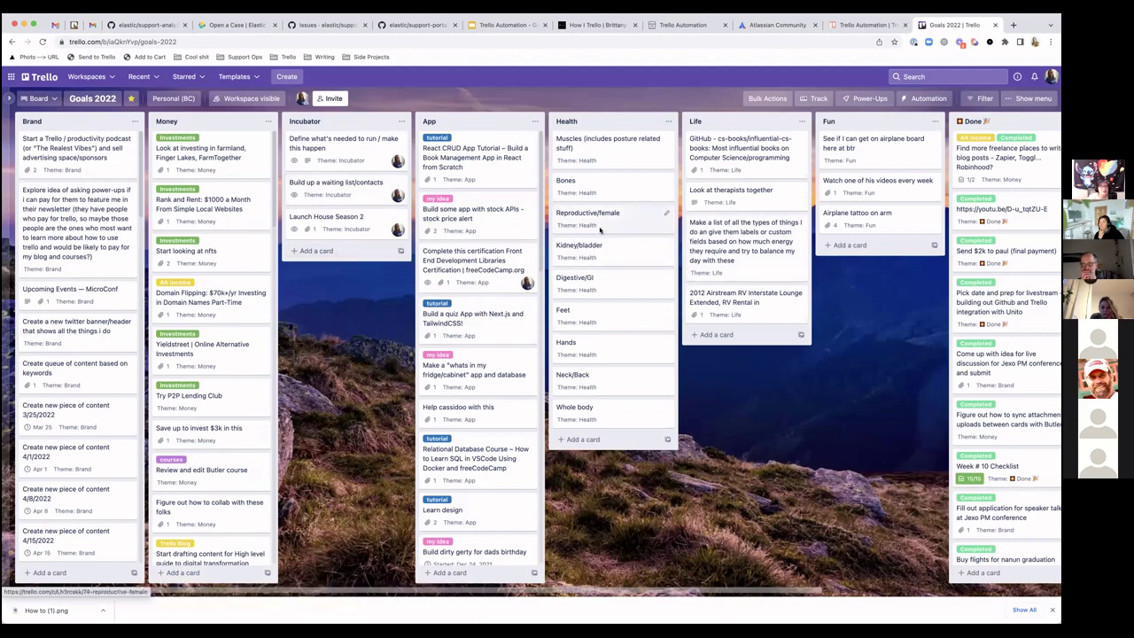
{"action": "left_click", "coordinate": [73, 25]}
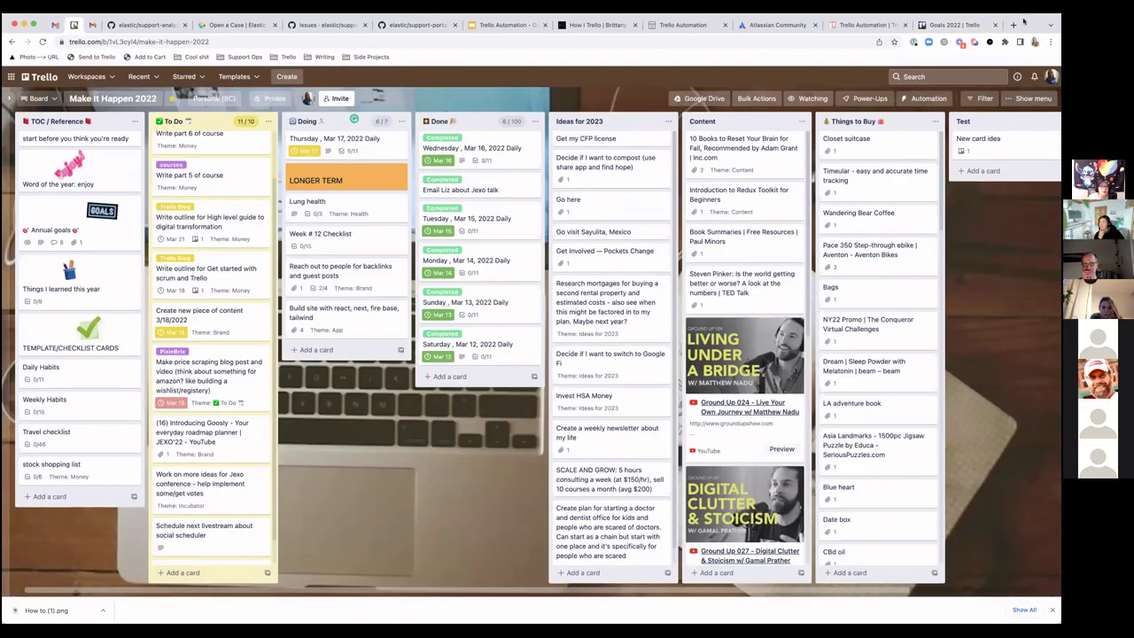
{"action": "key", "text": "alt+Left"}
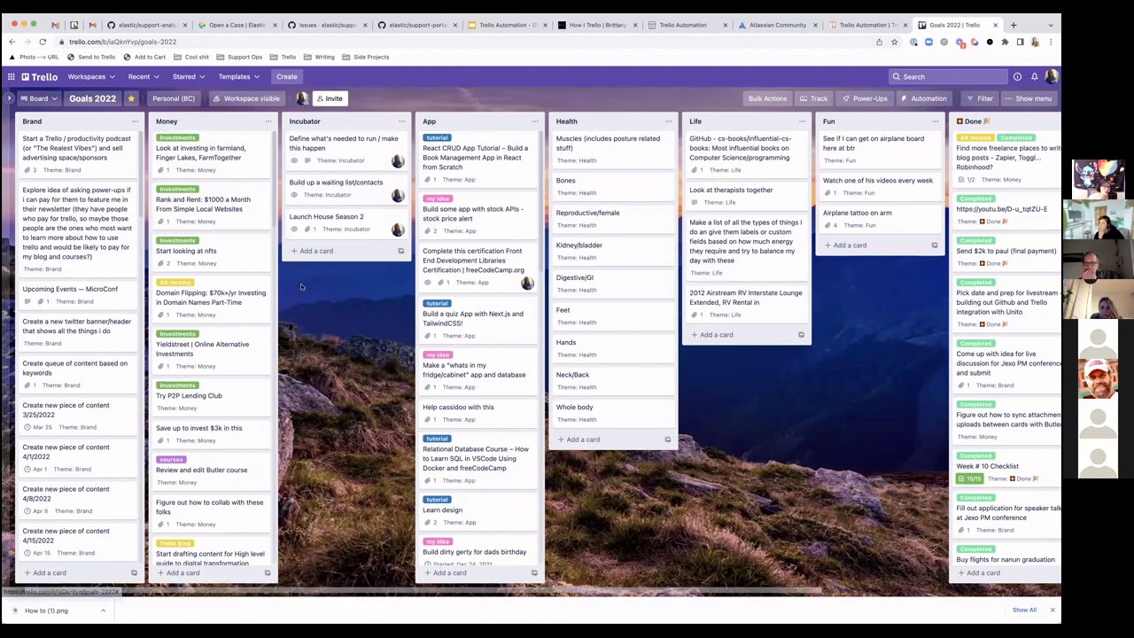
- Add the 'queue up' label to the farmland investing card on Goals 2022
{"action": "left_click", "coordinate": [237, 162]}
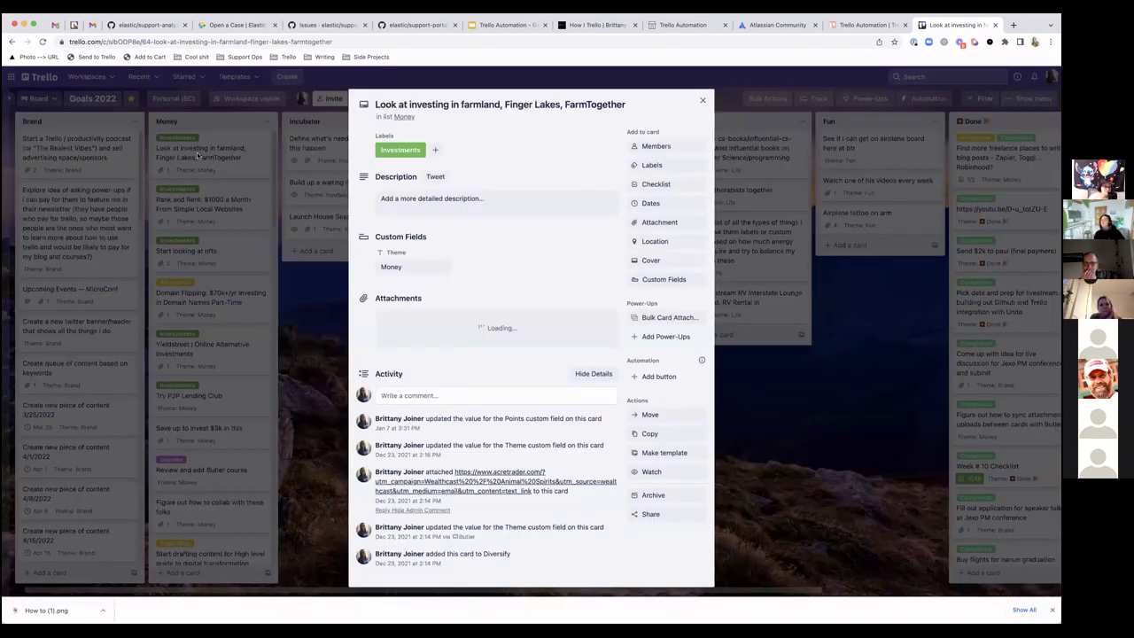
{"action": "left_click", "coordinate": [647, 167]}
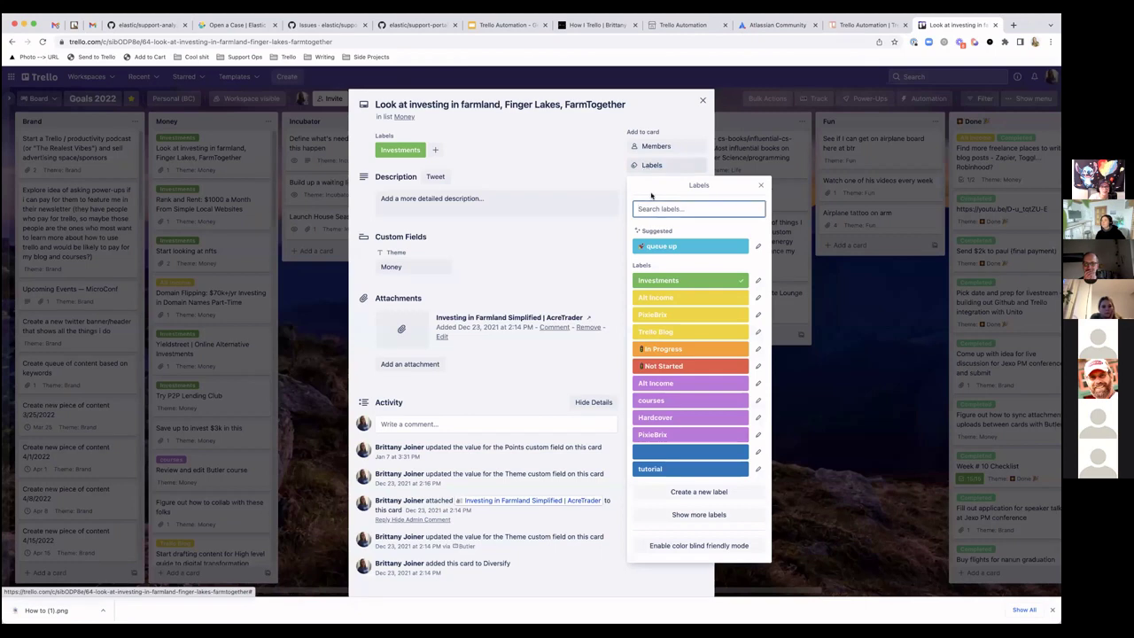
{"action": "left_click", "coordinate": [259, 220]}
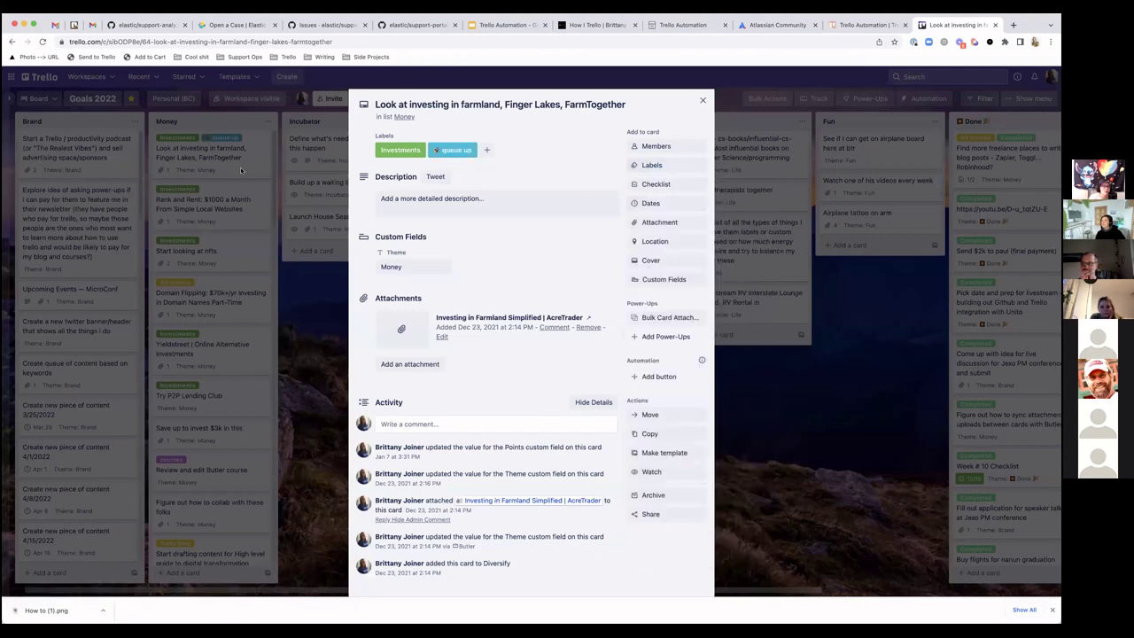
- On Make It Happen 2022, give the farmland card the 'send back' label so it returns to Money
{"action": "left_click", "coordinate": [165, 98]}
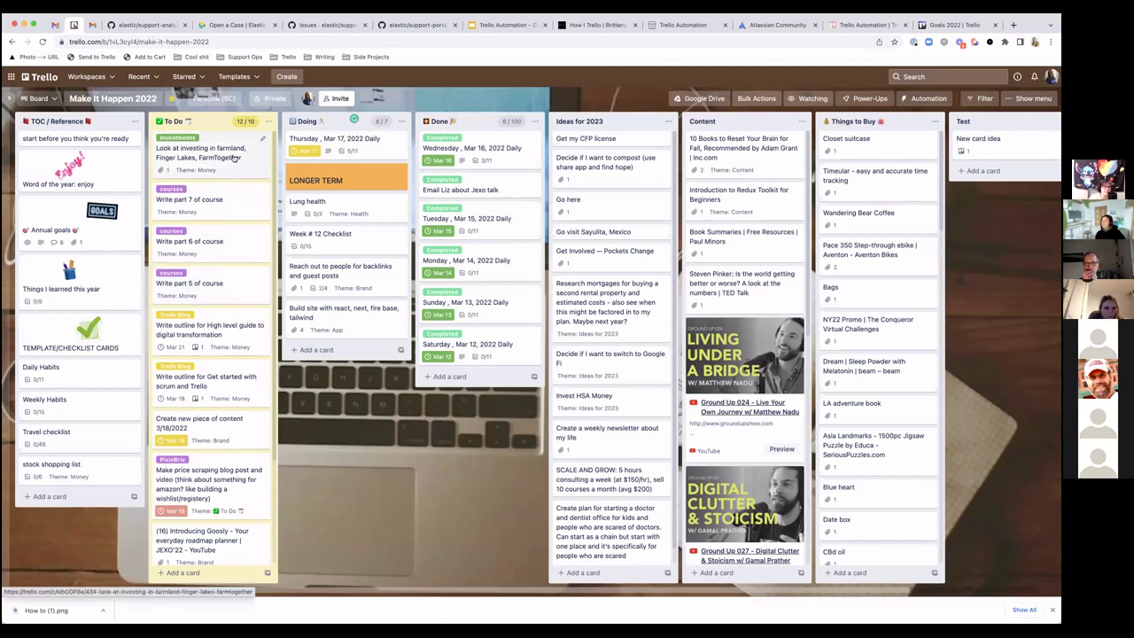
{"action": "left_click", "coordinate": [234, 158]}
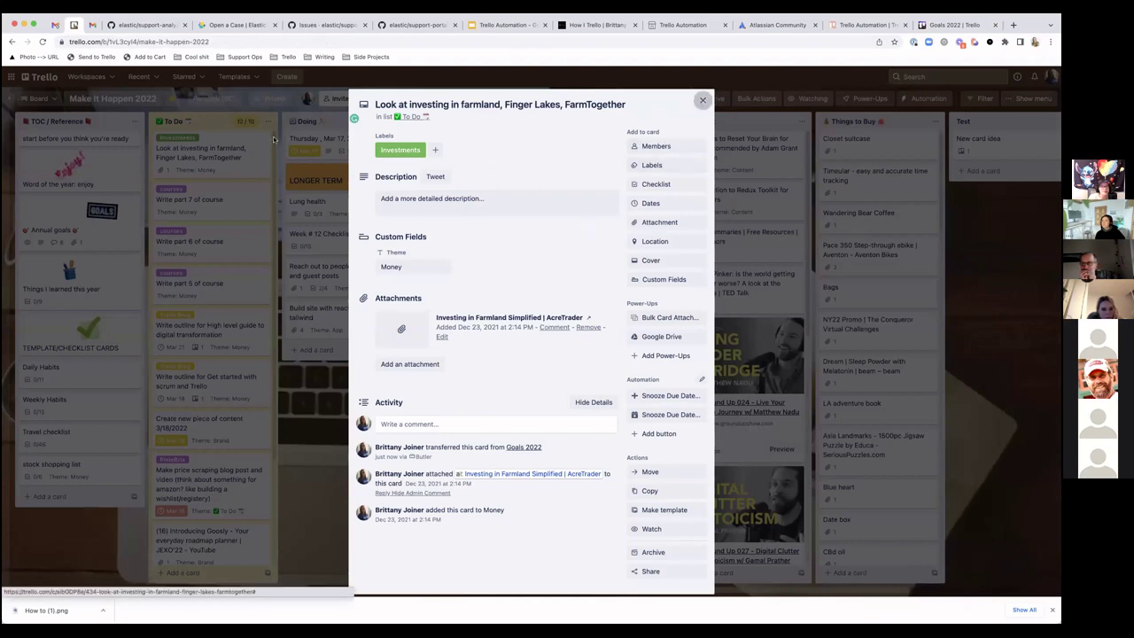
{"action": "left_click", "coordinate": [703, 100]}
{"action": "left_click", "coordinate": [217, 159]}
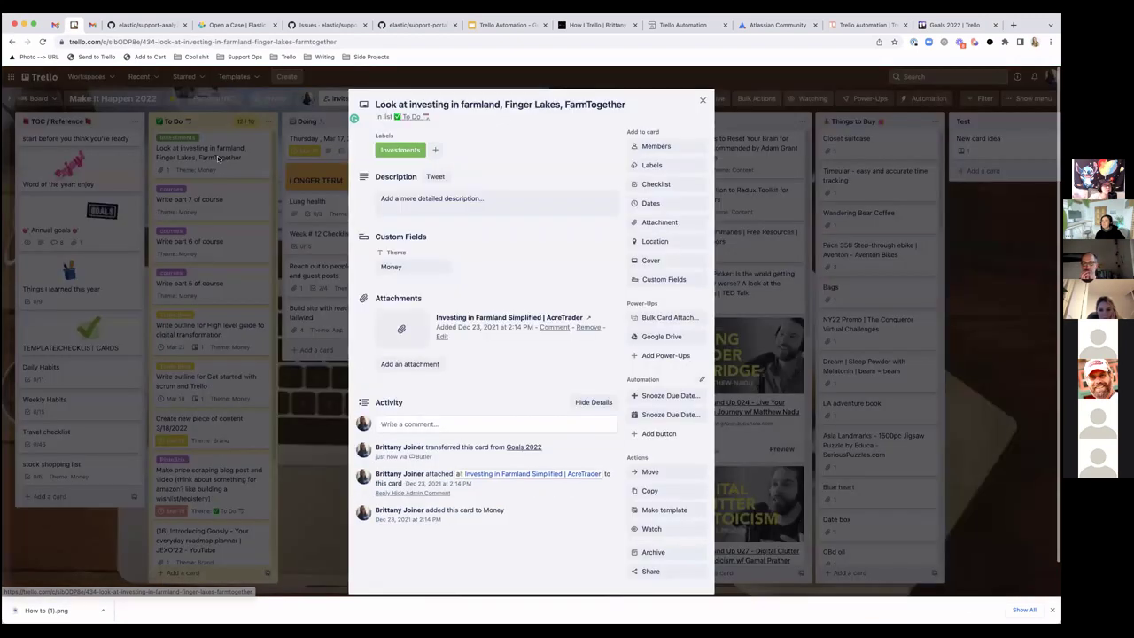
{"action": "left_click", "coordinate": [655, 165]}
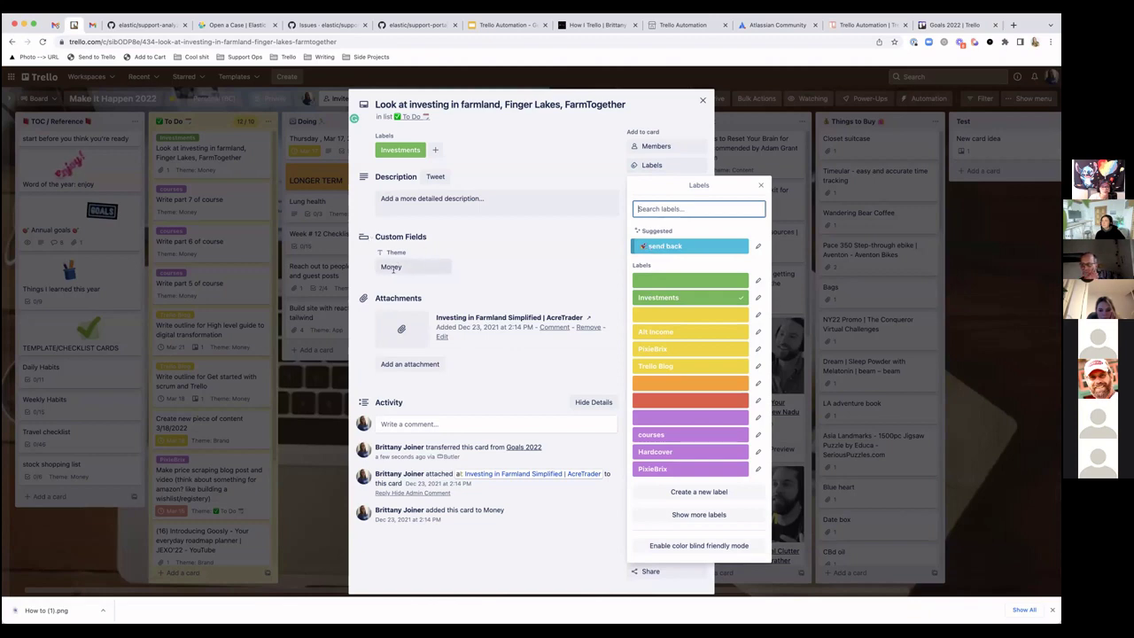
{"action": "left_click", "coordinate": [666, 247]}
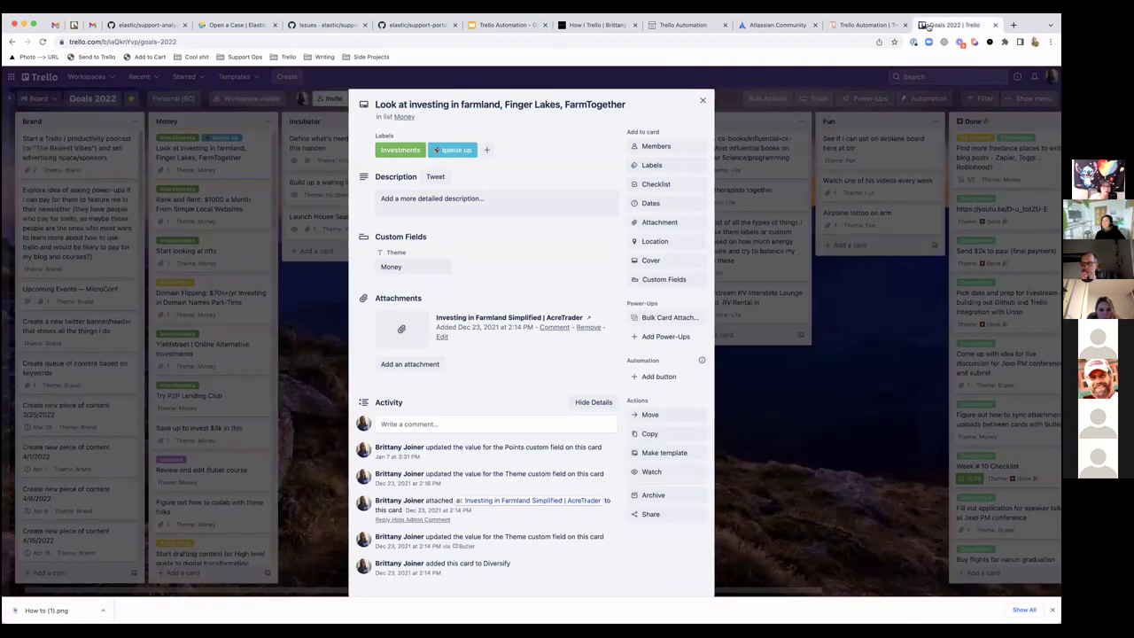
{"action": "left_click", "coordinate": [222, 169]}
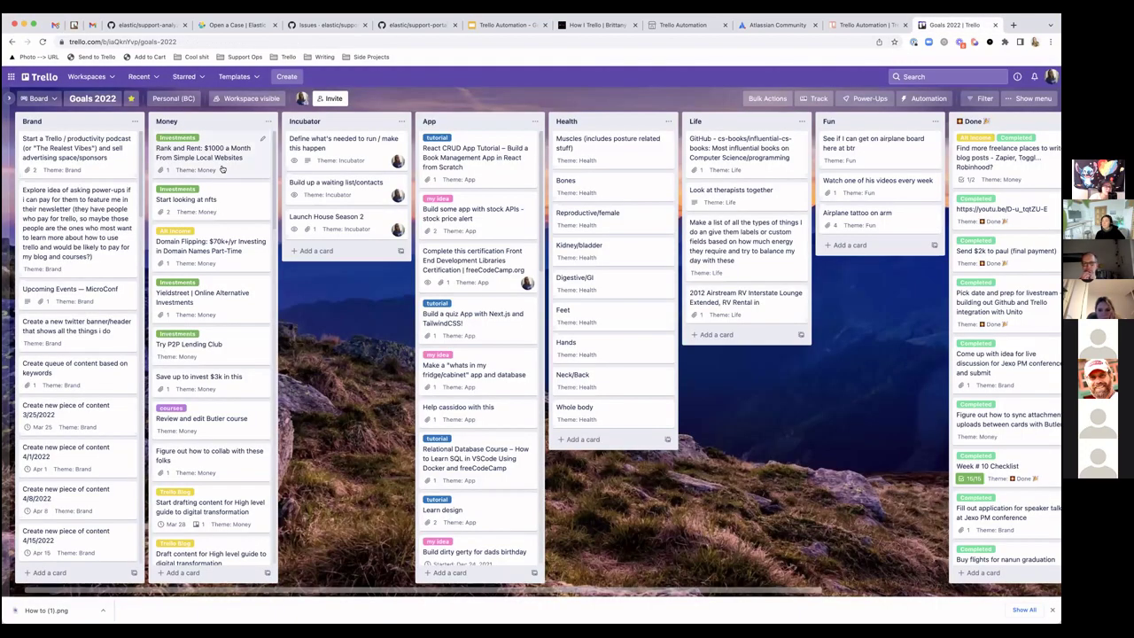
{"action": "scroll", "coordinate": [221, 169], "scroll_direction": "down", "scroll_amount": 5}
{"action": "scroll", "coordinate": [221, 169], "scroll_direction": "down", "scroll_amount": 5}
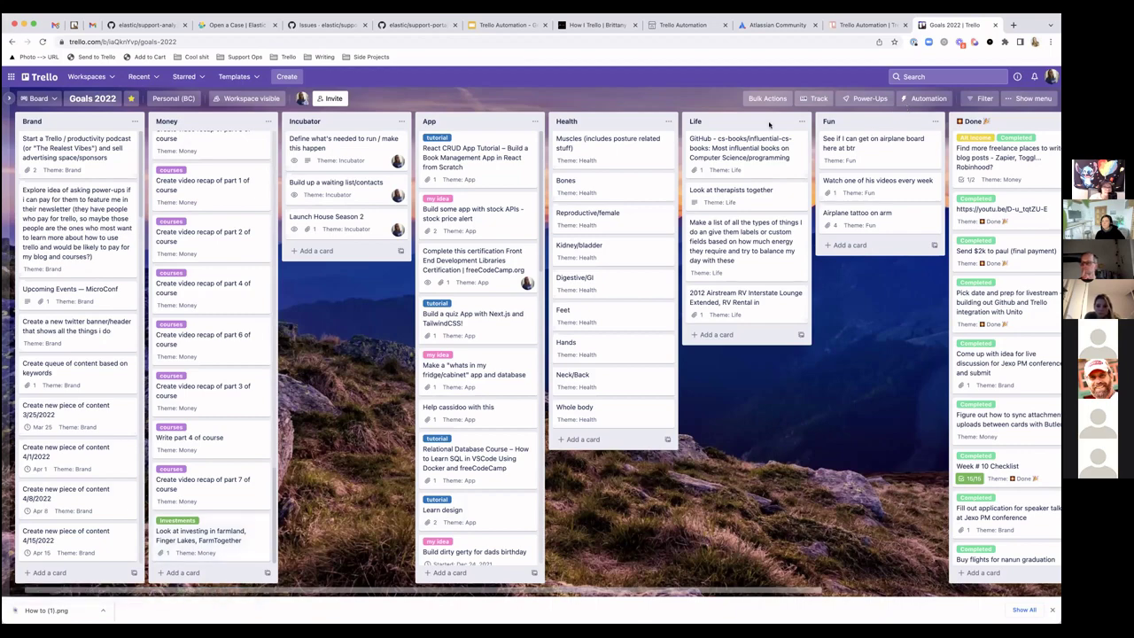
- Filter Make It Happen 2022's Butler rules to Enabled and inspect the send back rule without saving
{"action": "left_click", "coordinate": [73, 24]}
{"action": "left_click", "coordinate": [929, 97]}
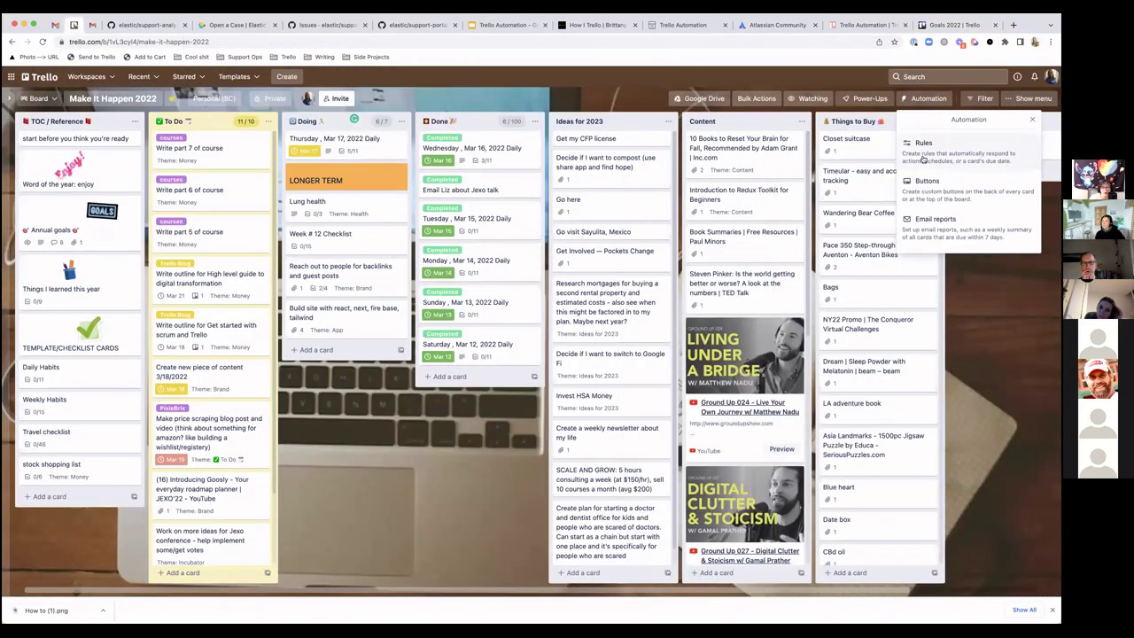
{"action": "left_click", "coordinate": [921, 139]}
{"action": "left_click", "coordinate": [721, 136]}
{"action": "left_click", "coordinate": [728, 182]}
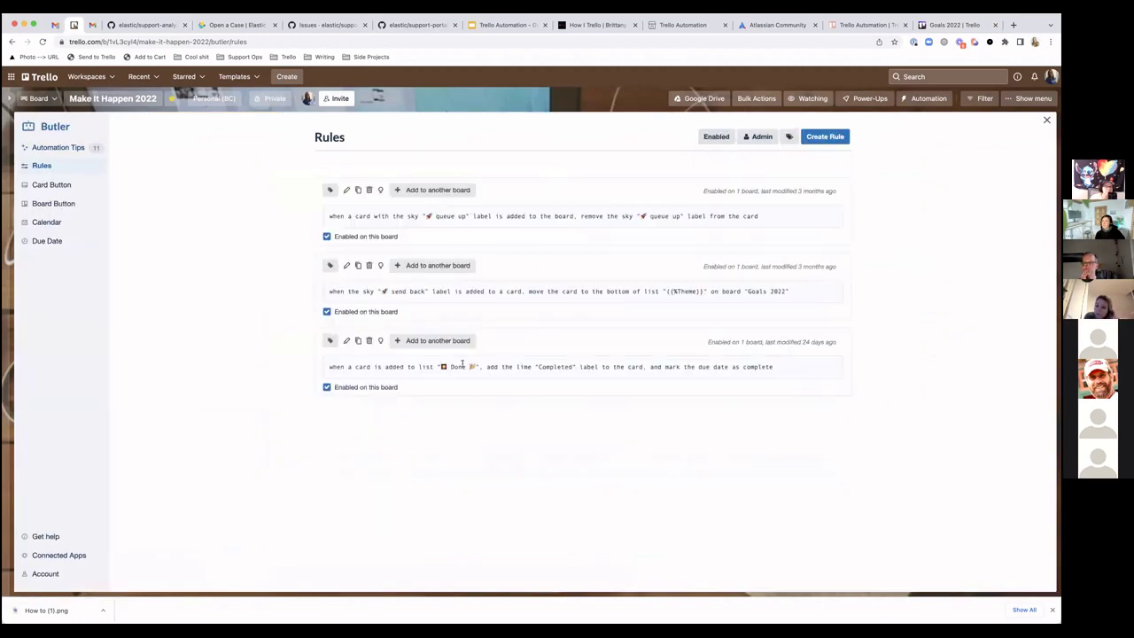
{"action": "left_click", "coordinate": [346, 265]}
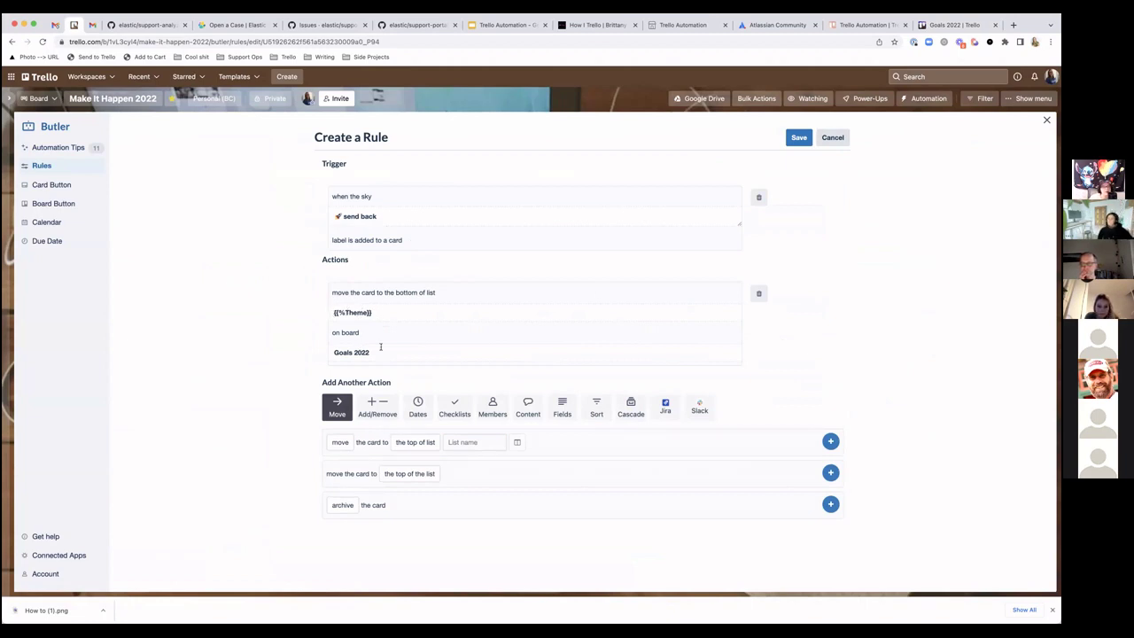
{"action": "left_click", "coordinate": [834, 139]}
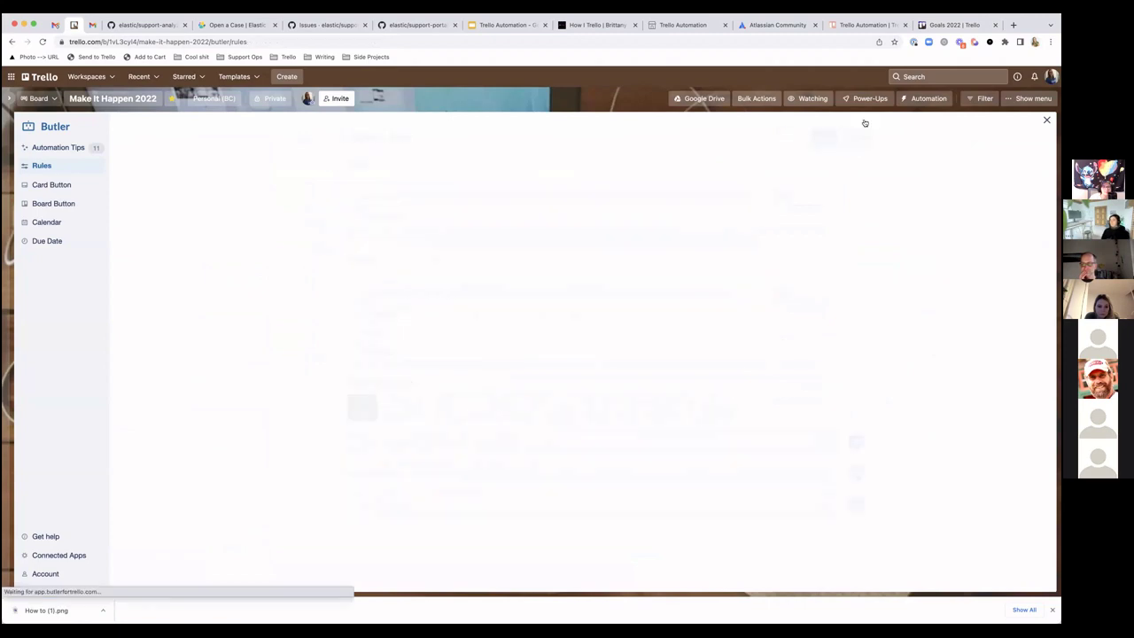
- Check Goals 2022's rules, mark the {cardlistname} variable, and search 'butler variables' in a new tab
{"action": "left_click", "coordinate": [895, 99]}
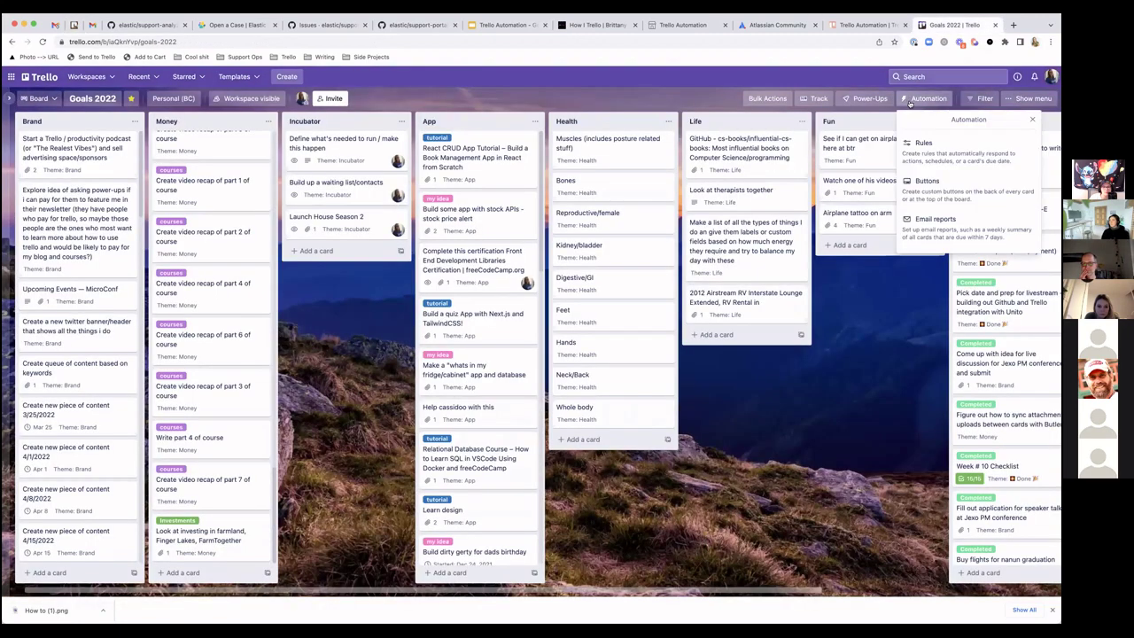
{"action": "left_click", "coordinate": [923, 147]}
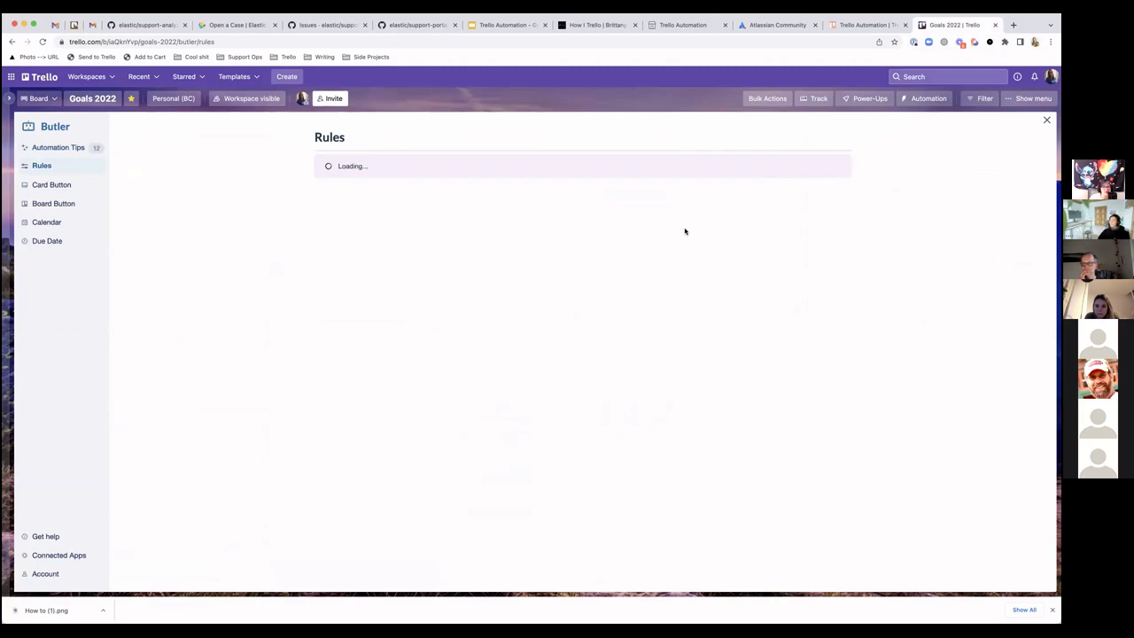
{"action": "left_click", "coordinate": [721, 136]}
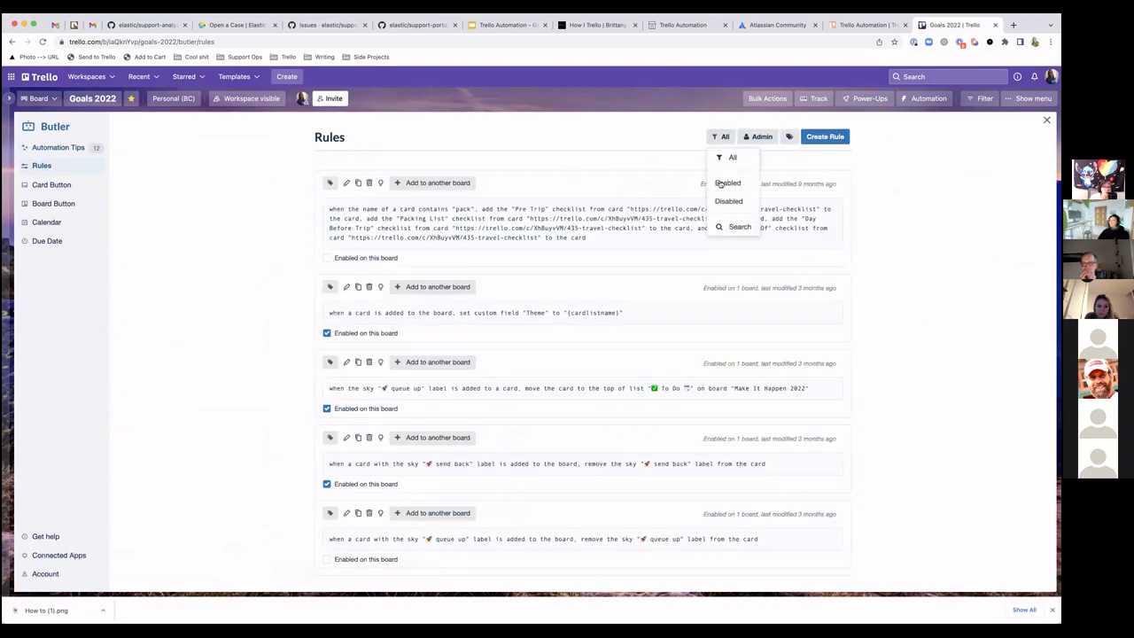
{"action": "left_click_drag", "start_coordinate": [355, 216], "coordinate": [626, 217]}
{"action": "triple_click", "coordinate": [549, 215]}
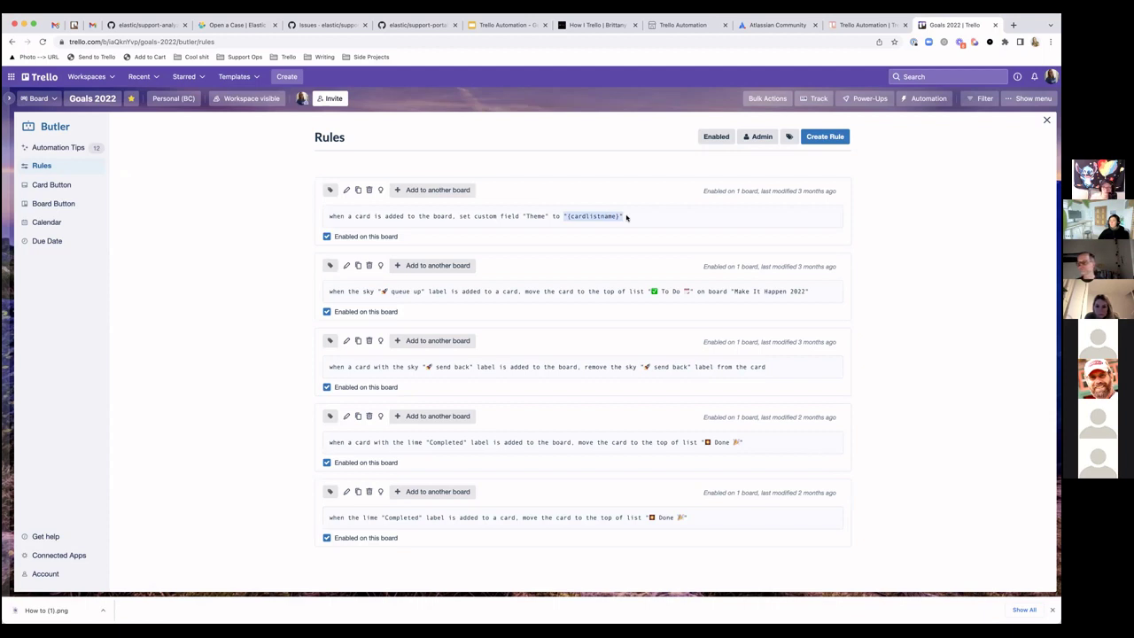
{"action": "key", "text": "ctrl+t"}
{"action": "type", "text": "butler variables"}
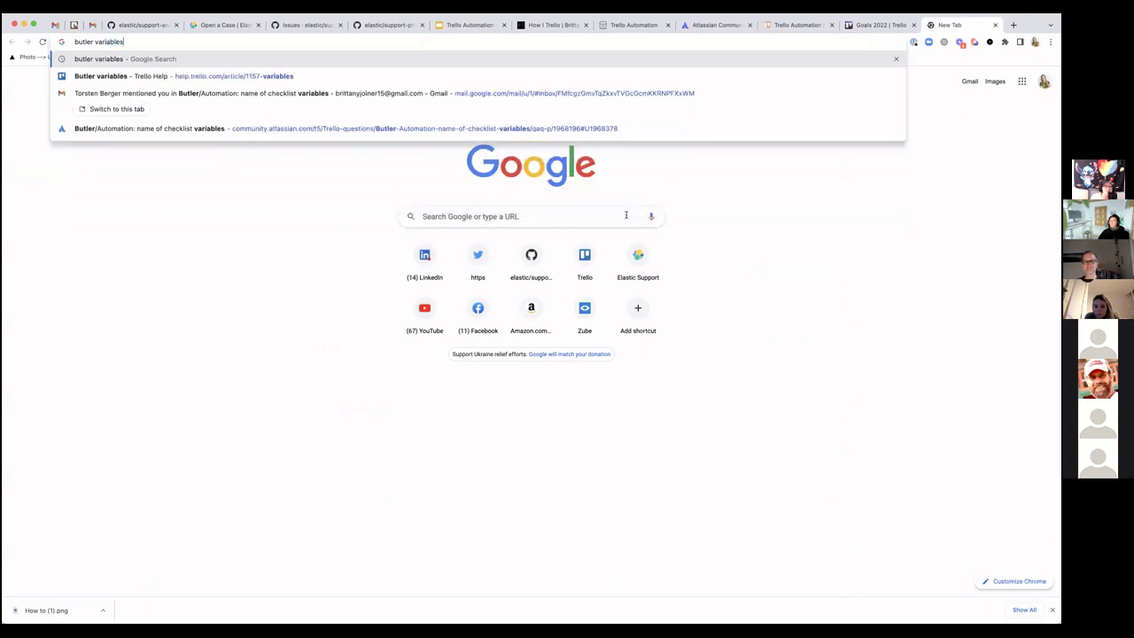
- Open the Trello Help page on Butler variables, then close the Goals 2022 Butler rules
{"action": "key", "text": "Down"}
{"action": "key", "text": "Return"}
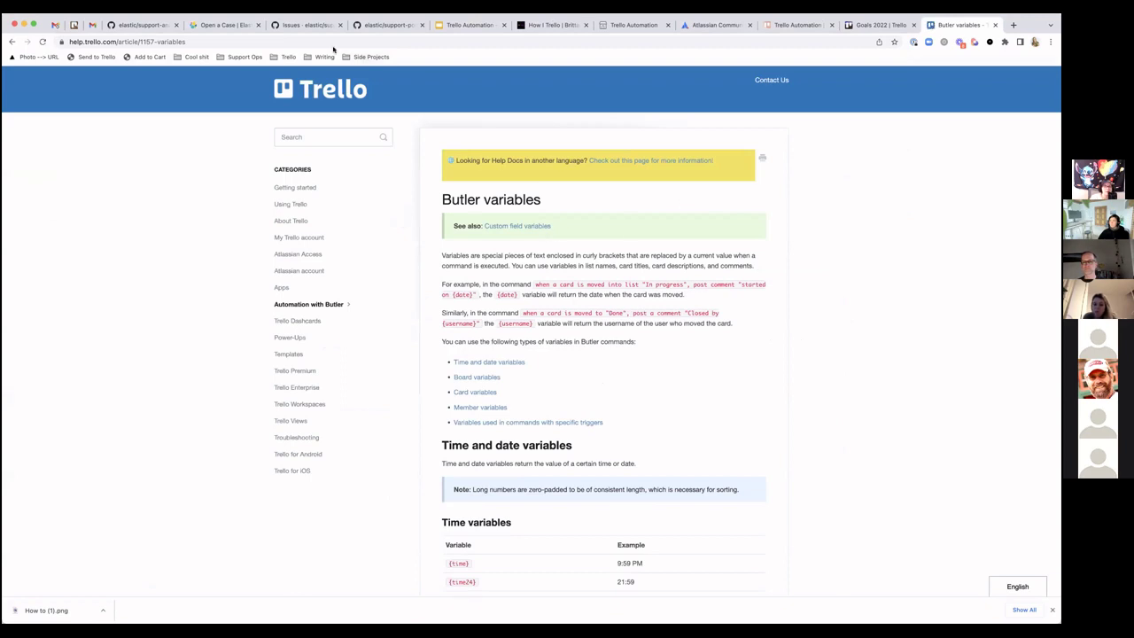
{"action": "left_click", "coordinate": [878, 25]}
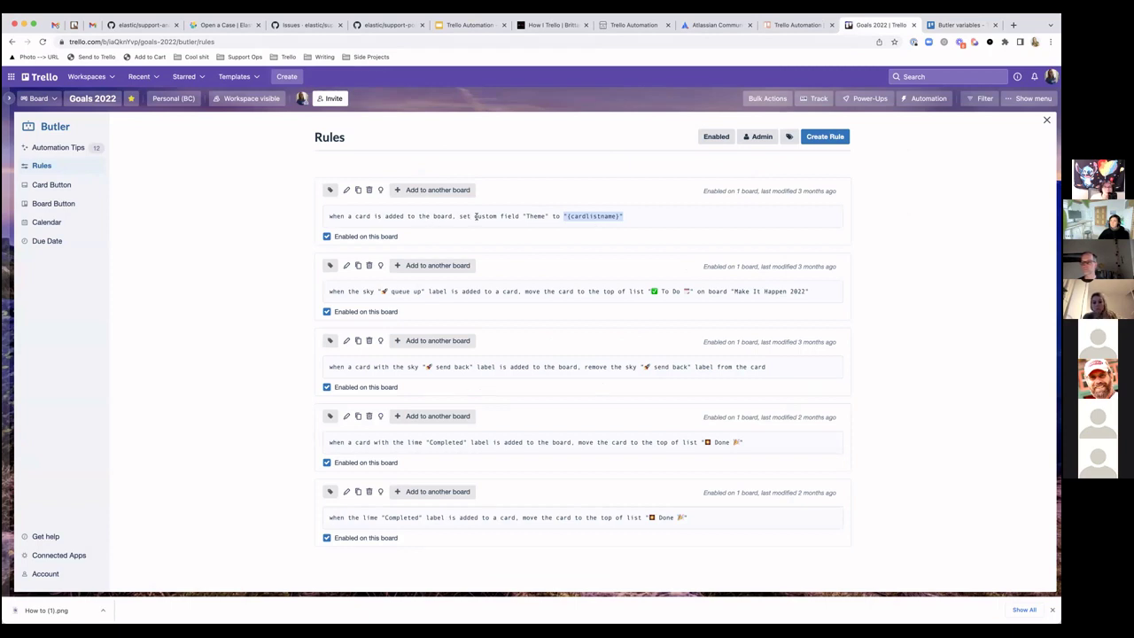
{"action": "left_click", "coordinate": [633, 218]}
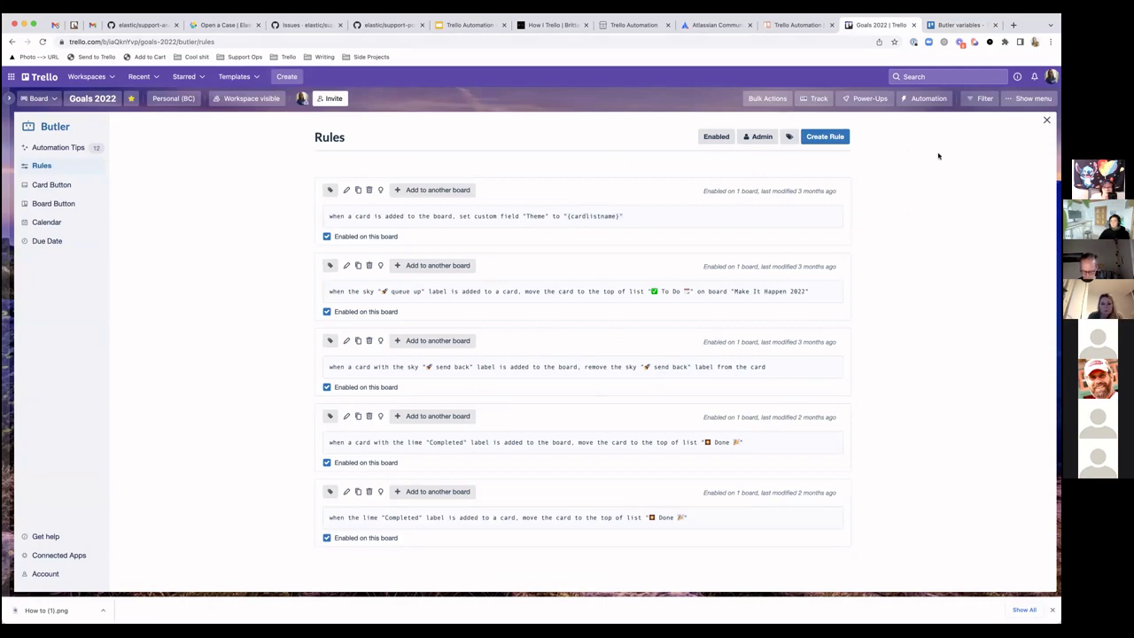
{"action": "left_click", "coordinate": [1048, 123]}
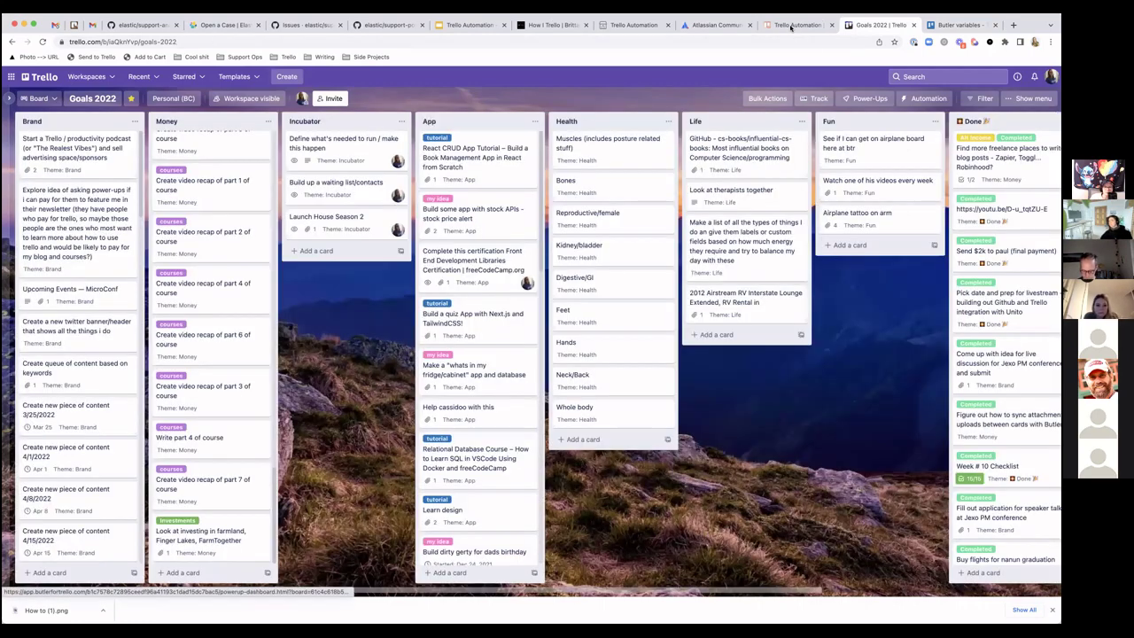
- On Make It Happen 2022's Butler, compare Due Date and Calendar commands, then open the Enabled filter
{"action": "left_click", "coordinate": [797, 25]}
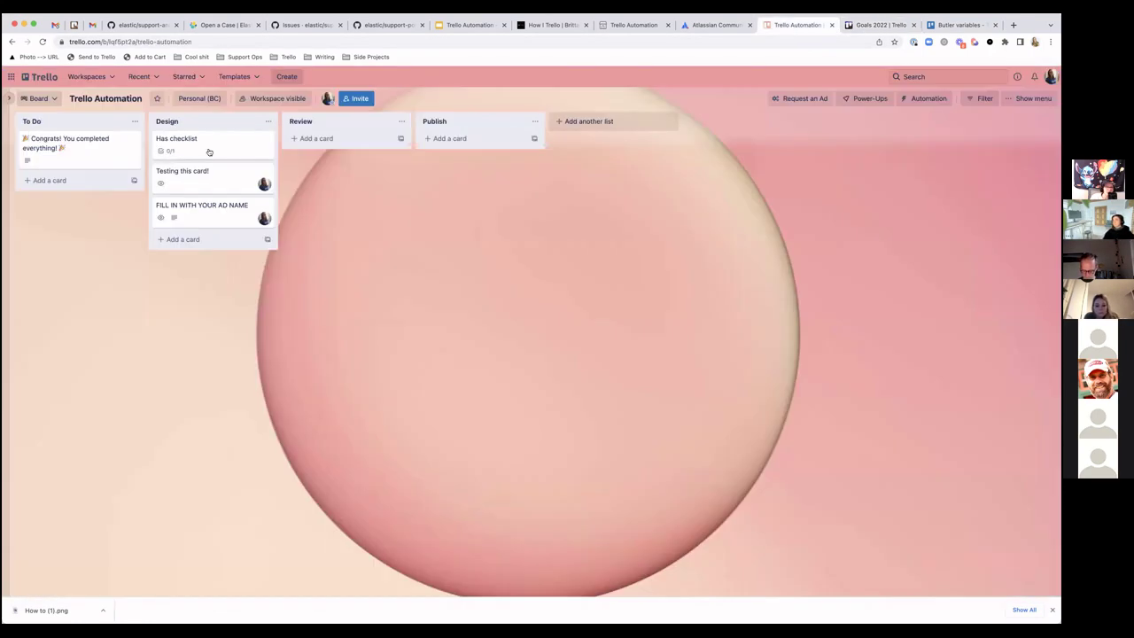
{"action": "left_click", "coordinate": [73, 25]}
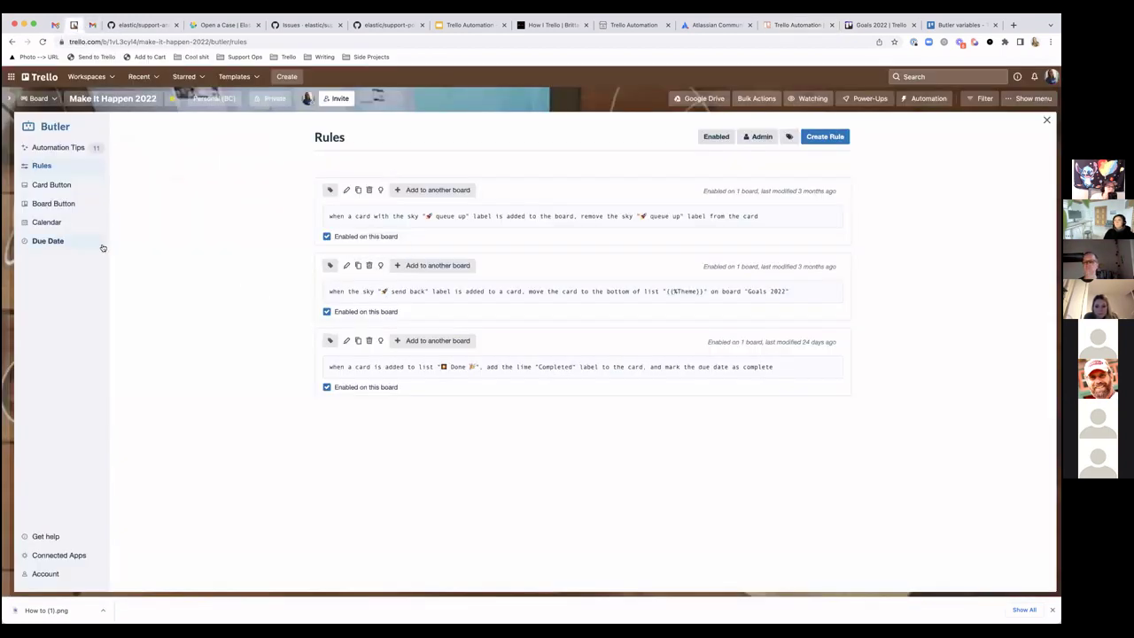
{"action": "left_click", "coordinate": [51, 242]}
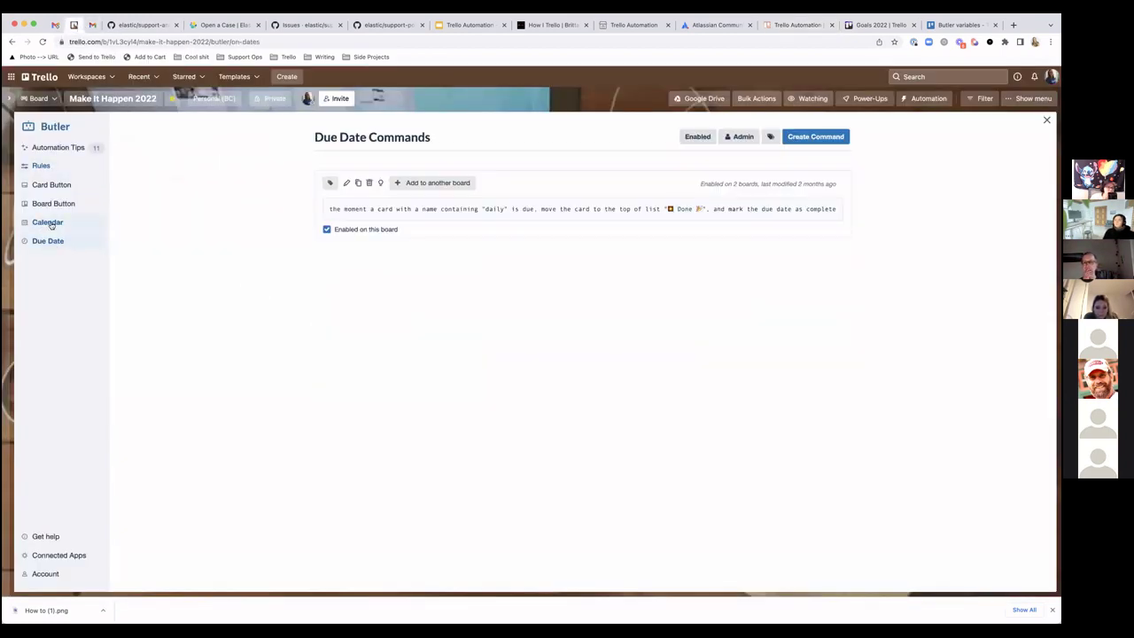
{"action": "left_click", "coordinate": [47, 223]}
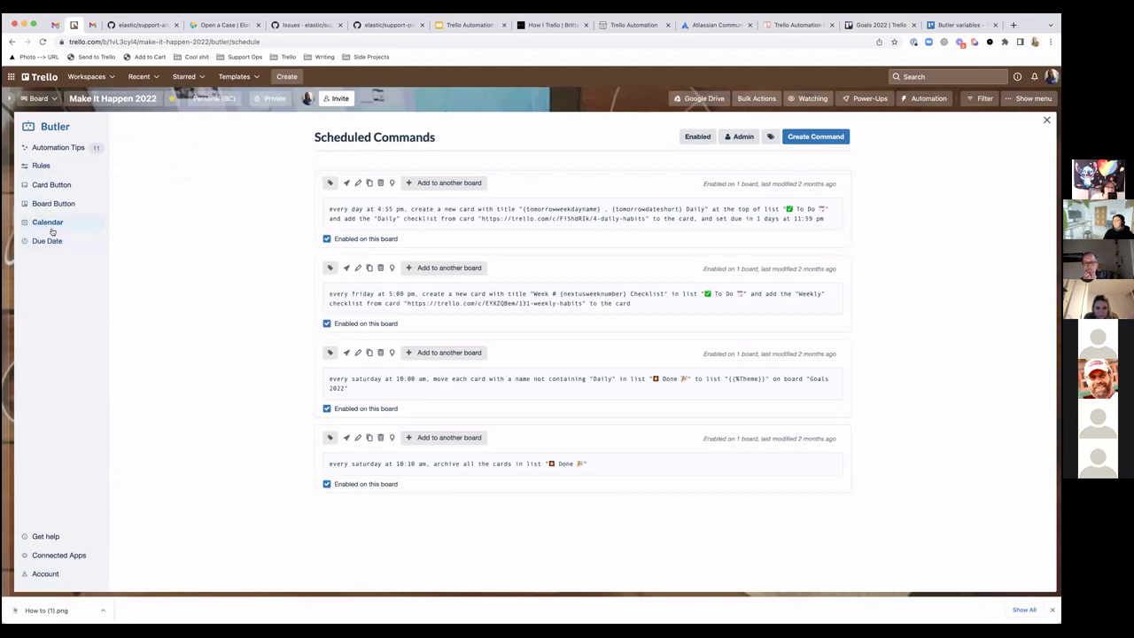
{"action": "left_click", "coordinate": [50, 241]}
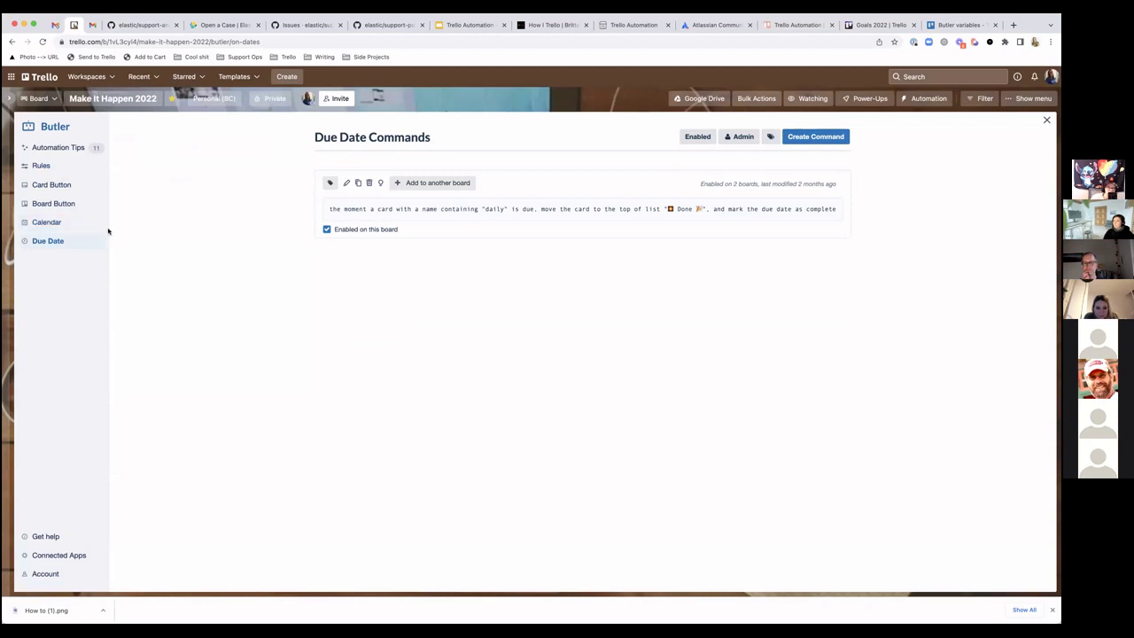
{"action": "left_click", "coordinate": [48, 224]}
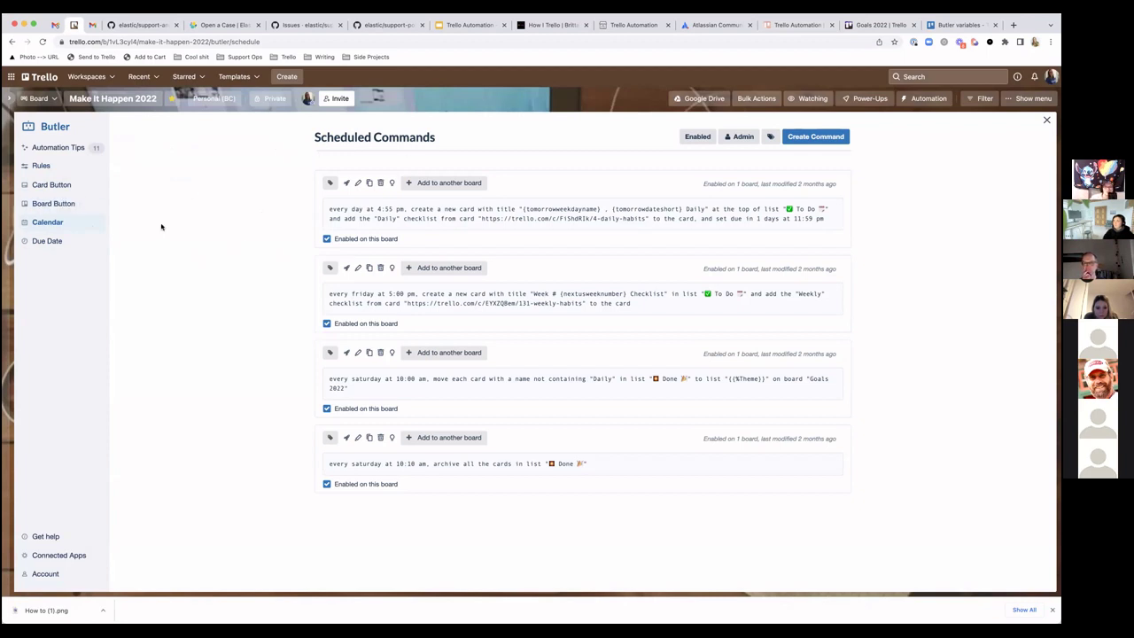
{"action": "left_click", "coordinate": [695, 137]}
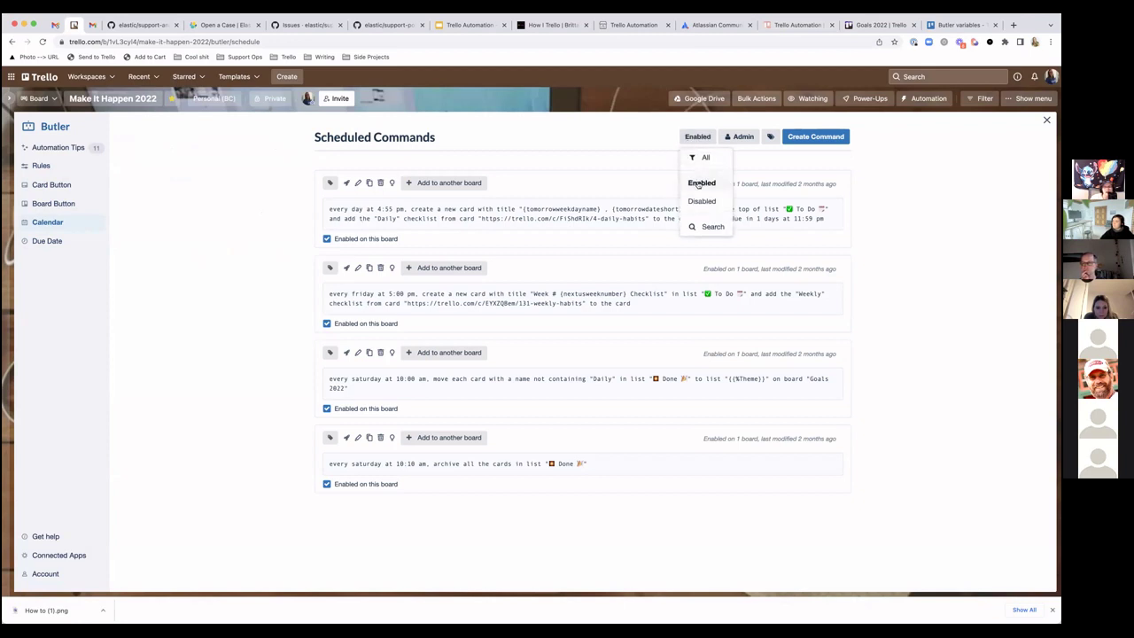
- Keep the Enabled filter, examine the tomorrow date variables in the first command, then exit Butler
{"action": "left_click", "coordinate": [700, 184]}
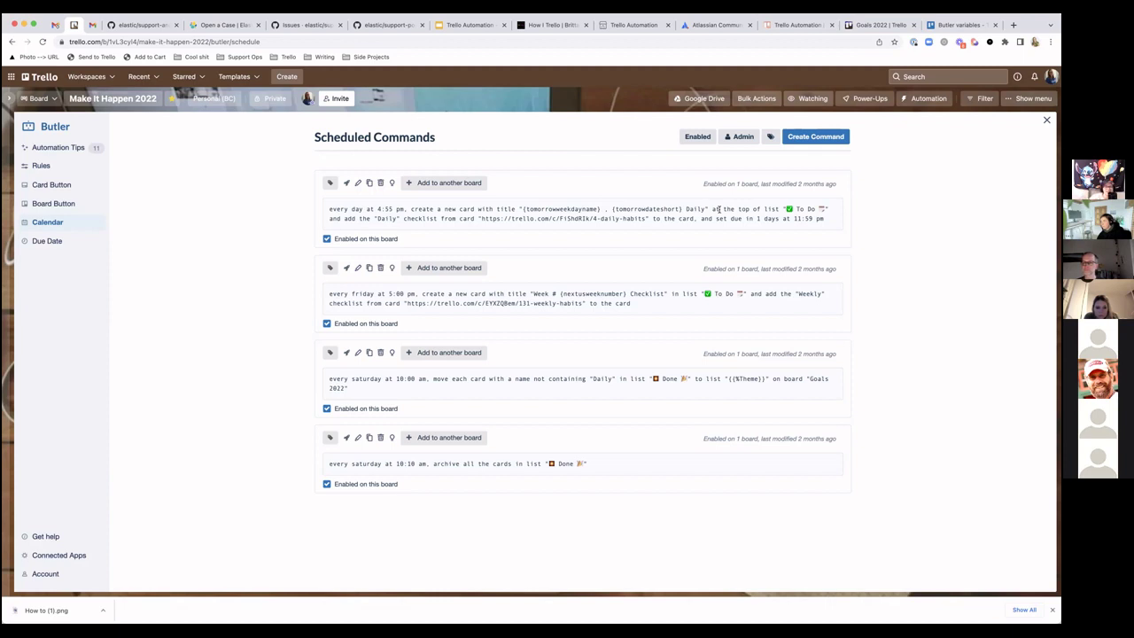
{"action": "left_click_drag", "start_coordinate": [524, 207], "coordinate": [675, 206]}
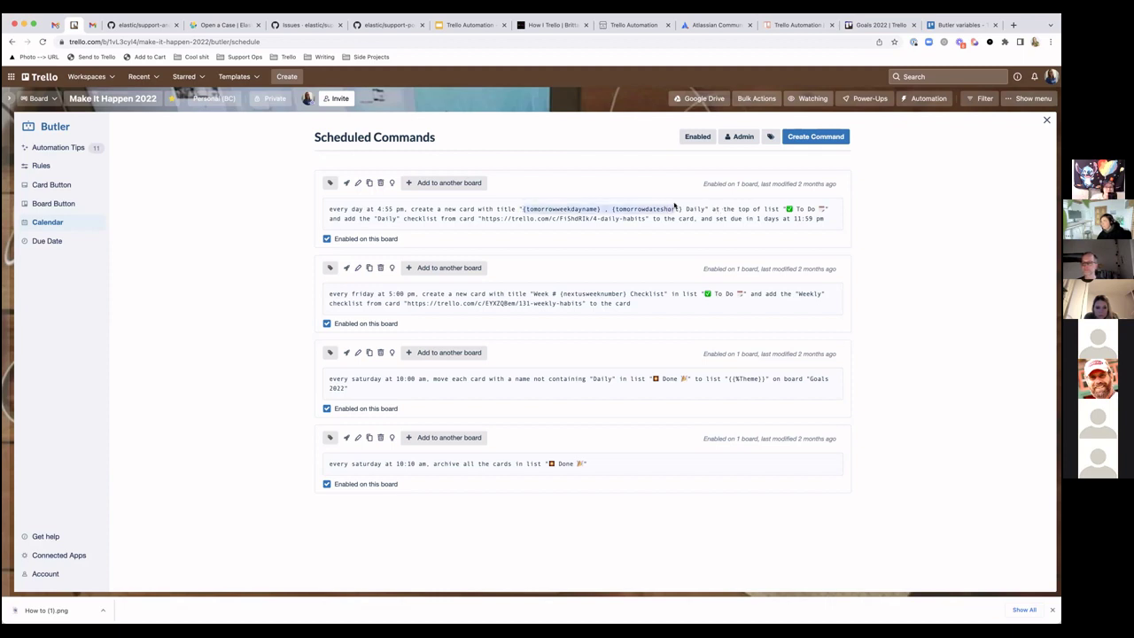
{"action": "left_click", "coordinate": [682, 208]}
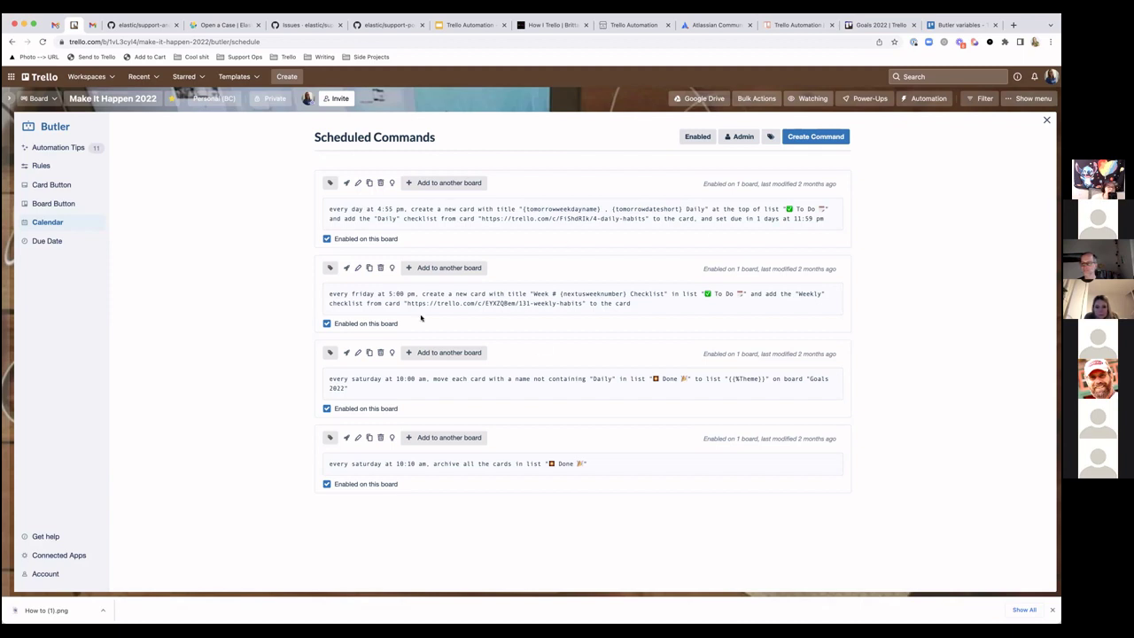
{"action": "left_click", "coordinate": [49, 240]}
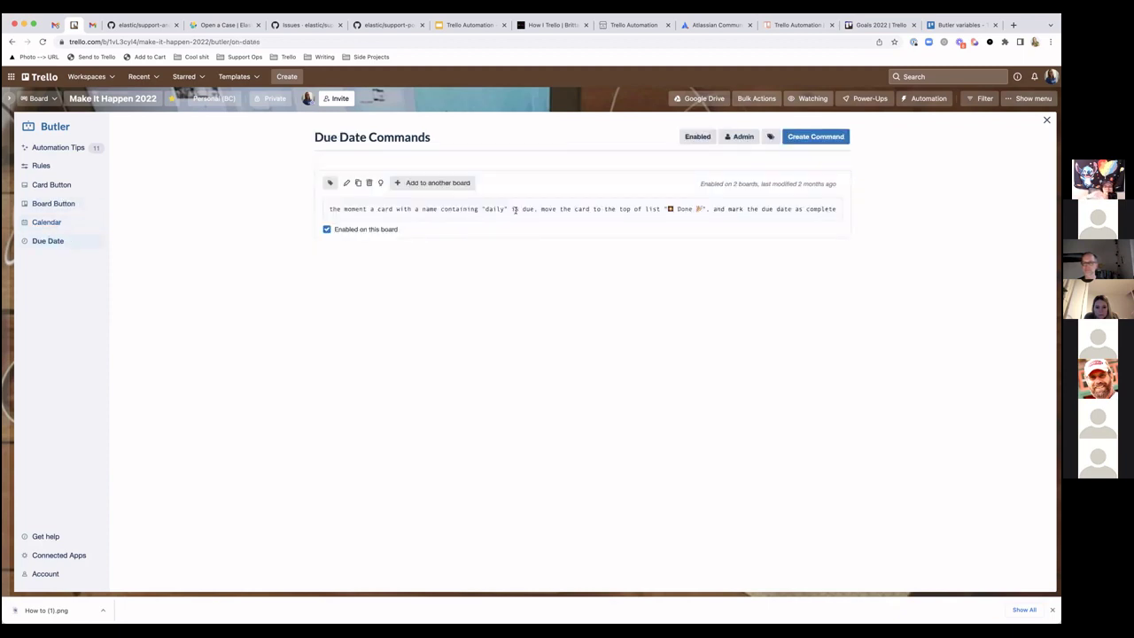
{"action": "left_click", "coordinate": [1046, 120]}
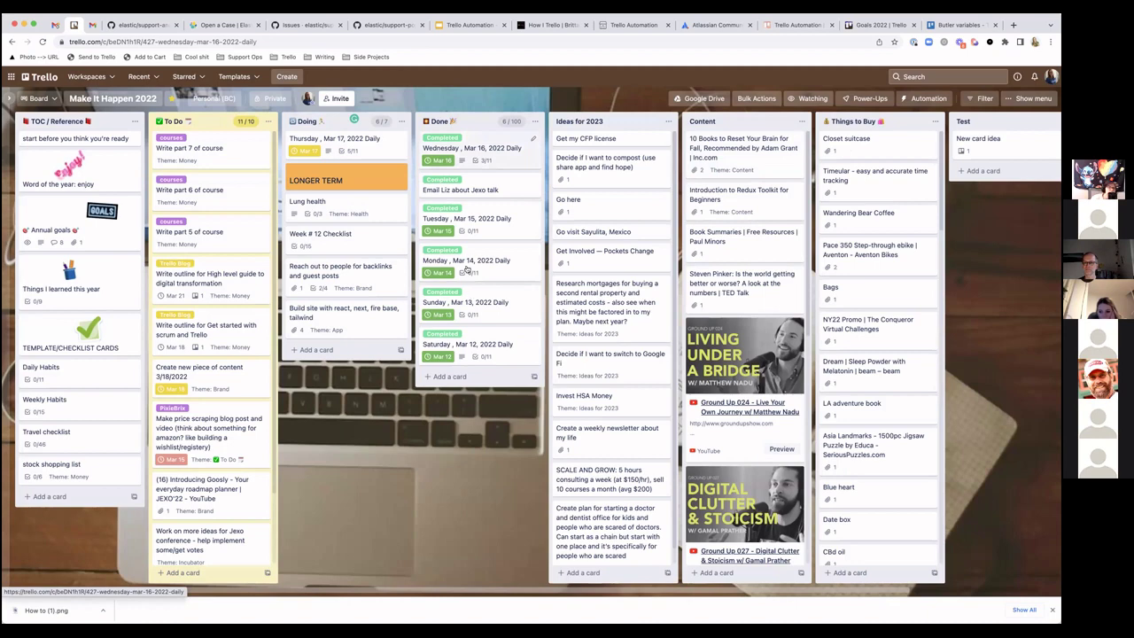
- View and close the Wednesday, Mar 16, 2022 Daily card, then move to the Trello Automation board
{"action": "left_click", "coordinate": [450, 168]}
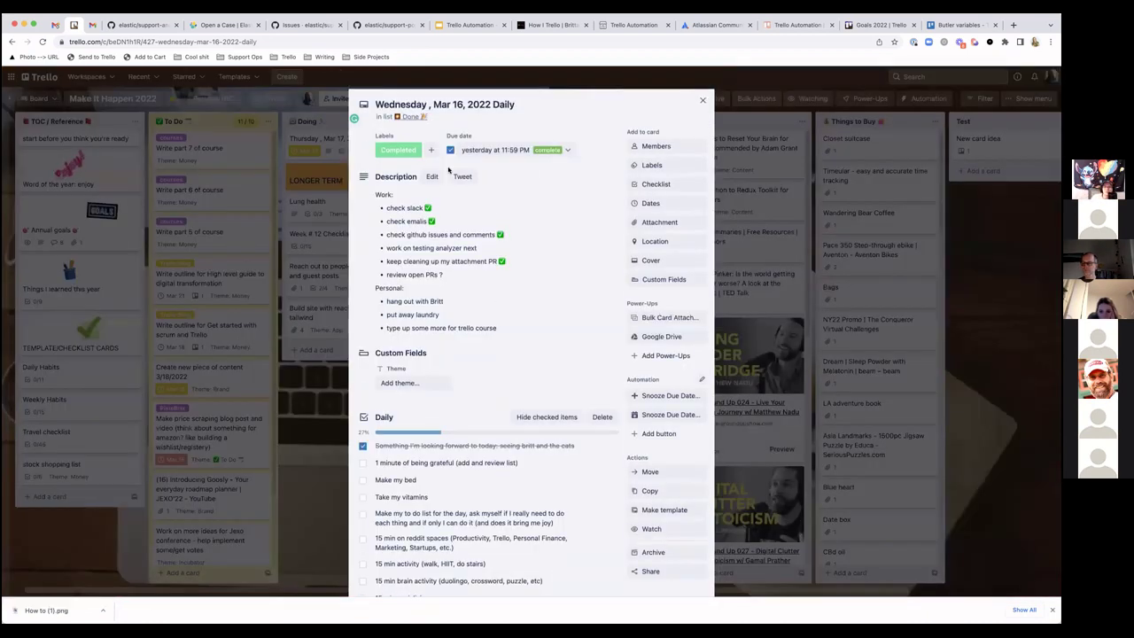
{"action": "left_click", "coordinate": [294, 364]}
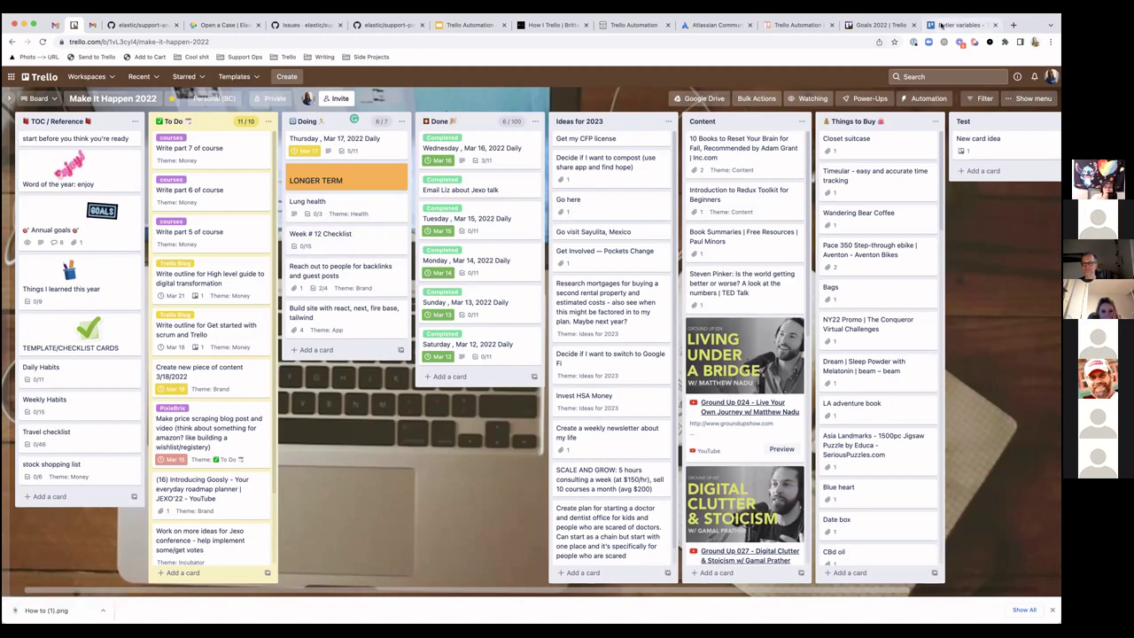
{"action": "left_click", "coordinate": [806, 26]}
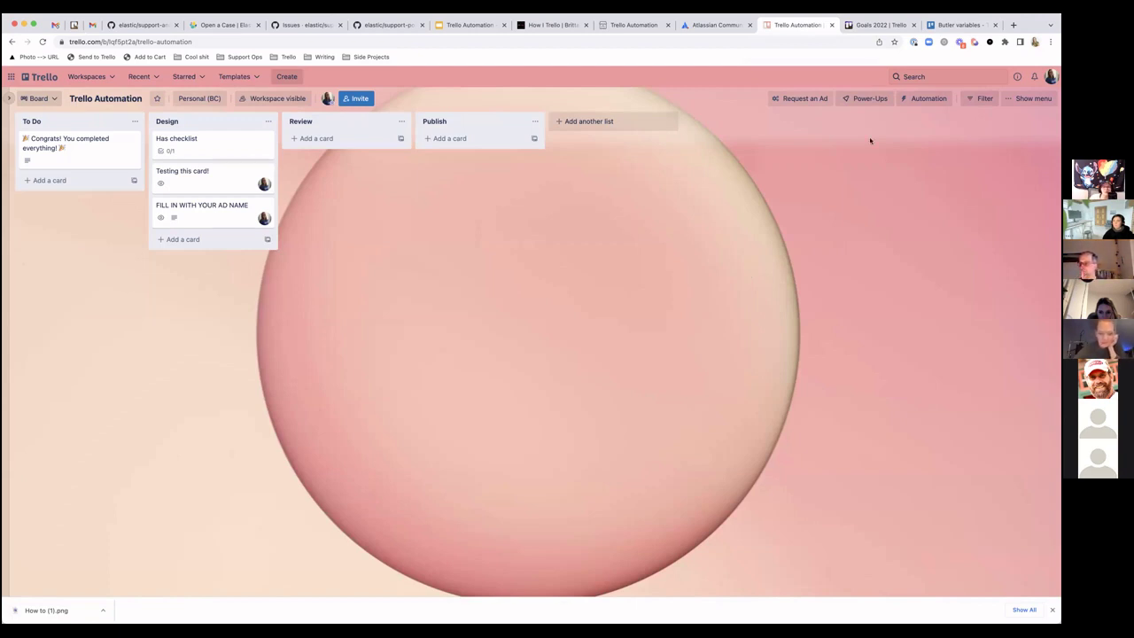
{"action": "left_click", "coordinate": [1015, 26]}
- Go to youtube.com in the new tab
{"action": "type", "text": "youtube,cinm"}
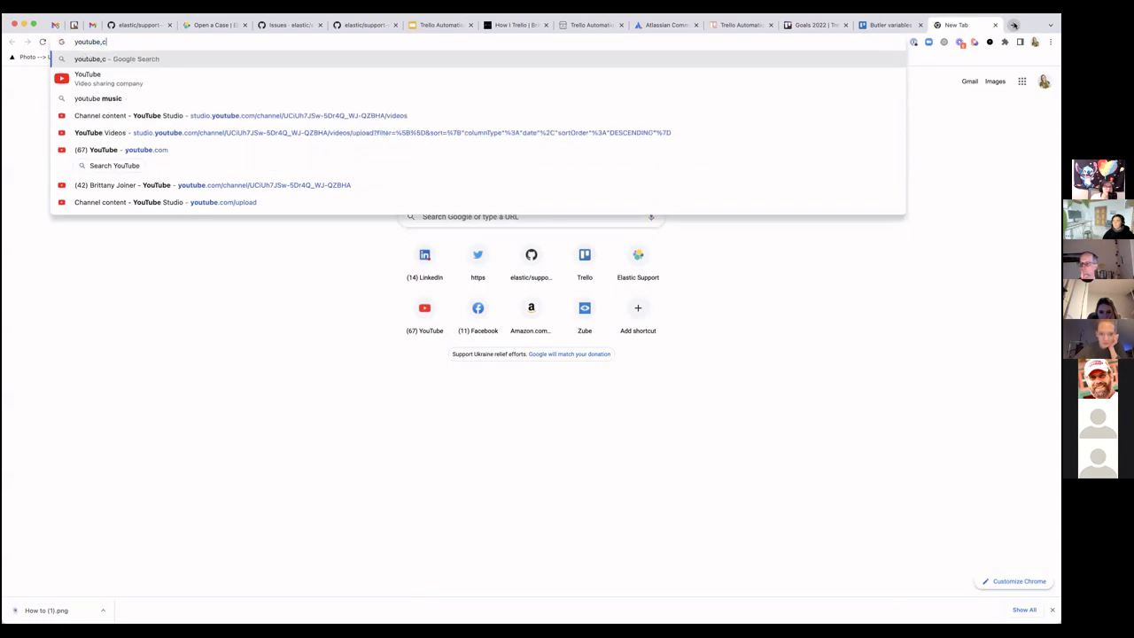
{"action": "key", "text": "BackSpace"}
{"action": "key", "text": "BackSpace"}
{"action": "key", "text": "BackSpace"}
{"action": "key", "text": "BackSpace"}
{"action": "key", "text": "BackSpace"}
{"action": "type", "text": ".comn"}
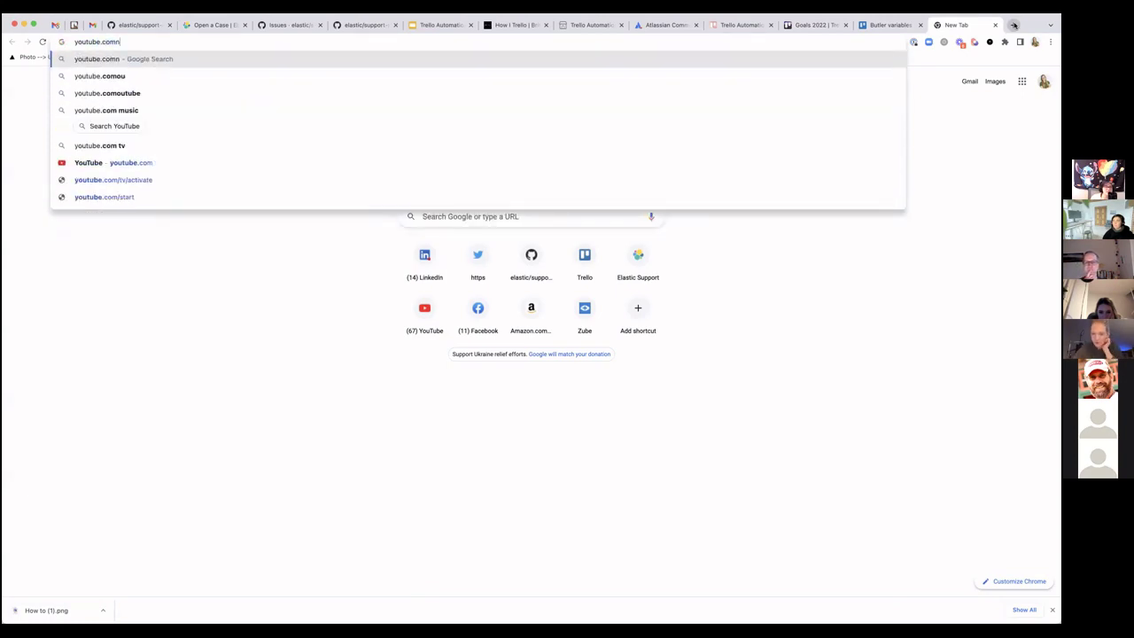
{"action": "key", "text": "BackSpace"}
{"action": "key", "text": "Return"}
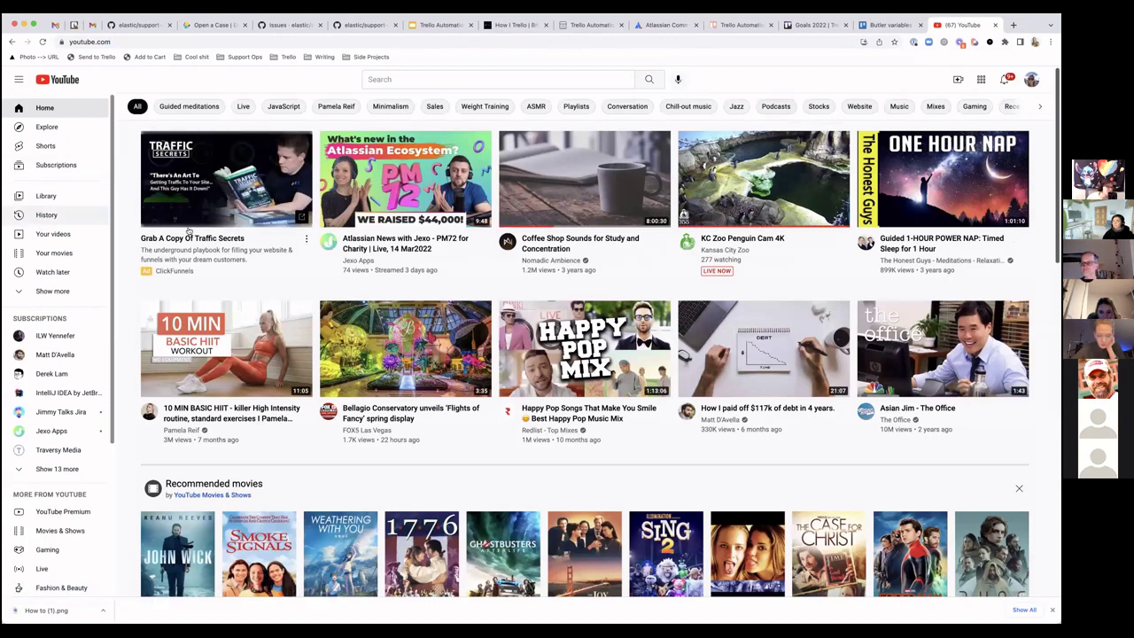
- From Your channel's Videos, play the '[LIVESTREAM] Annual Planning With Trellotest' video
{"action": "left_click", "coordinate": [1031, 80]}
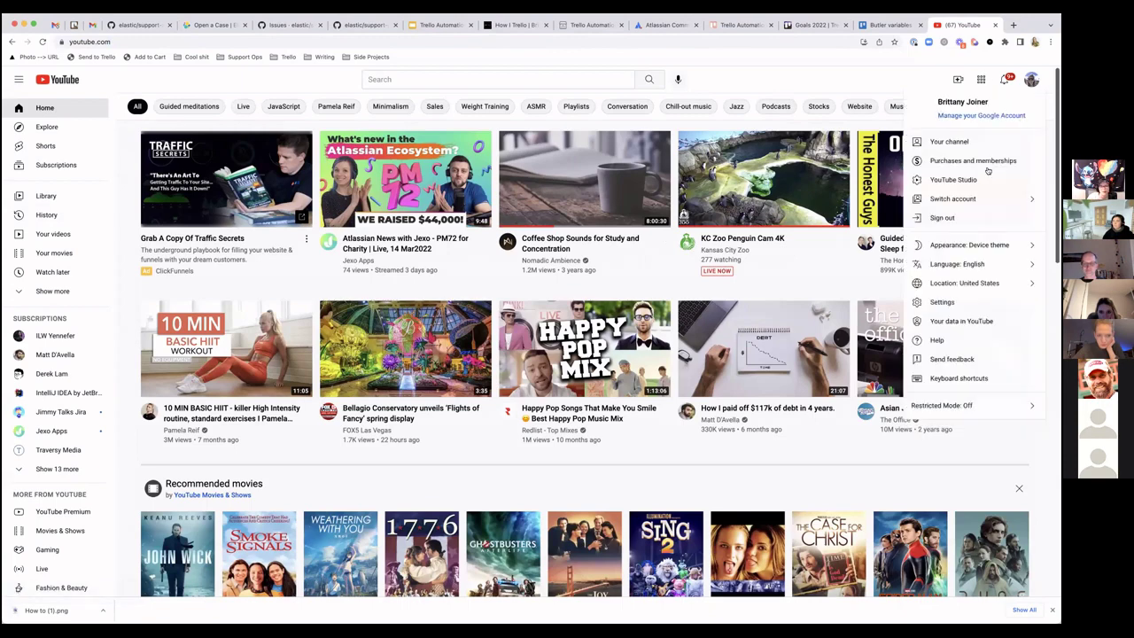
{"action": "left_click", "coordinate": [950, 142]}
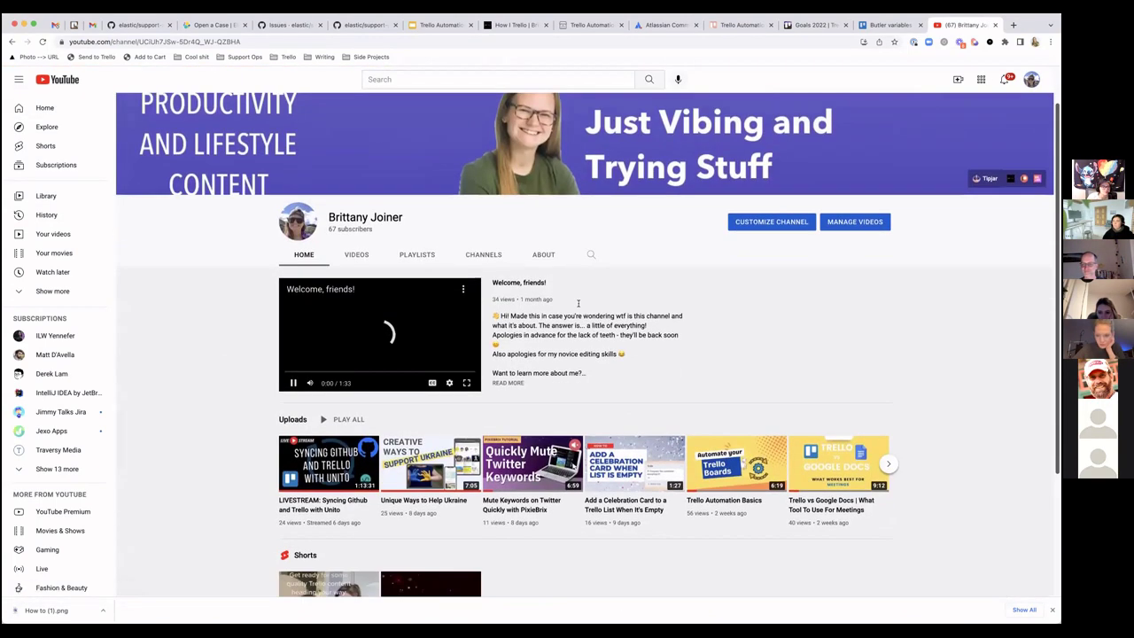
{"action": "scroll", "coordinate": [577, 303], "scroll_direction": "down", "scroll_amount": 1}
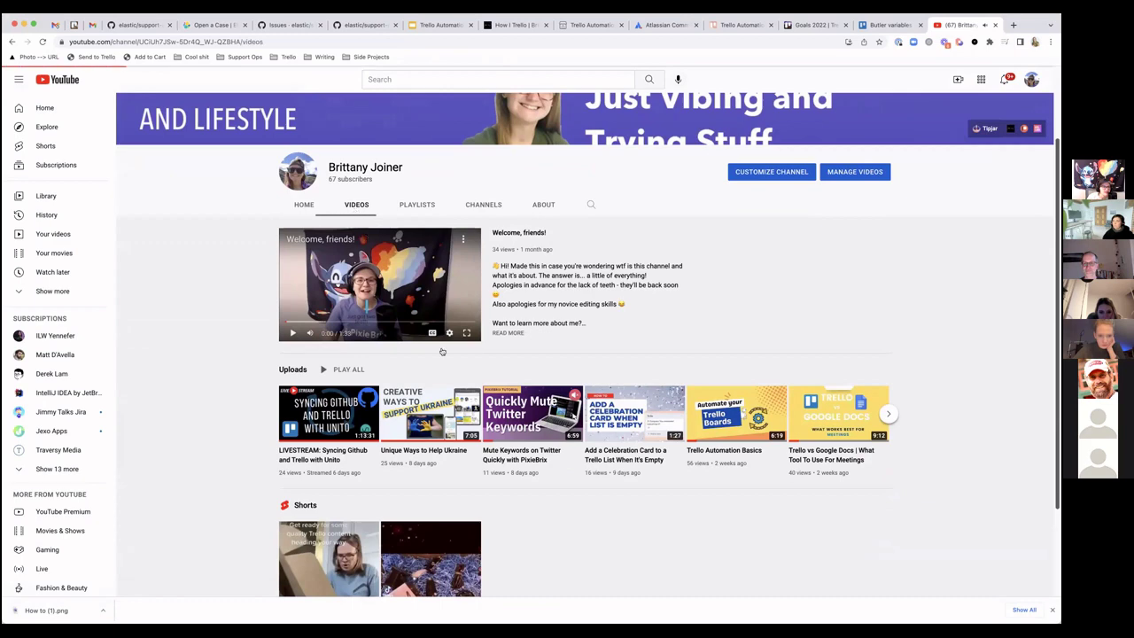
{"action": "scroll", "coordinate": [442, 352], "scroll_direction": "down", "scroll_amount": 5}
{"action": "scroll", "coordinate": [442, 352], "scroll_direction": "down", "scroll_amount": 1}
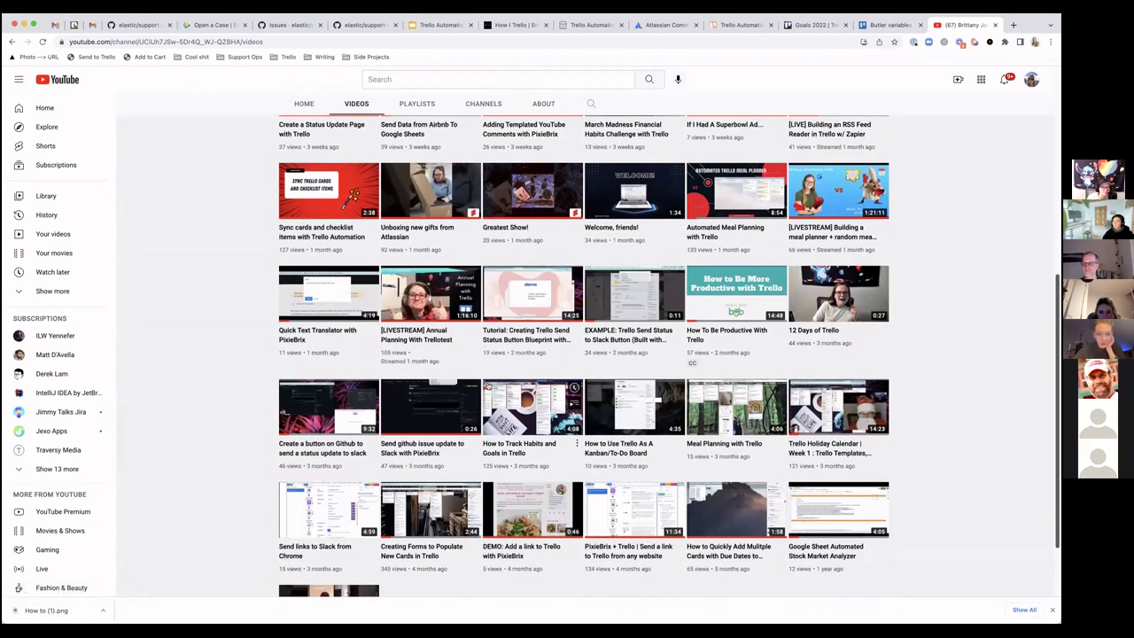
{"action": "scroll", "coordinate": [334, 359], "scroll_direction": "down", "scroll_amount": 1}
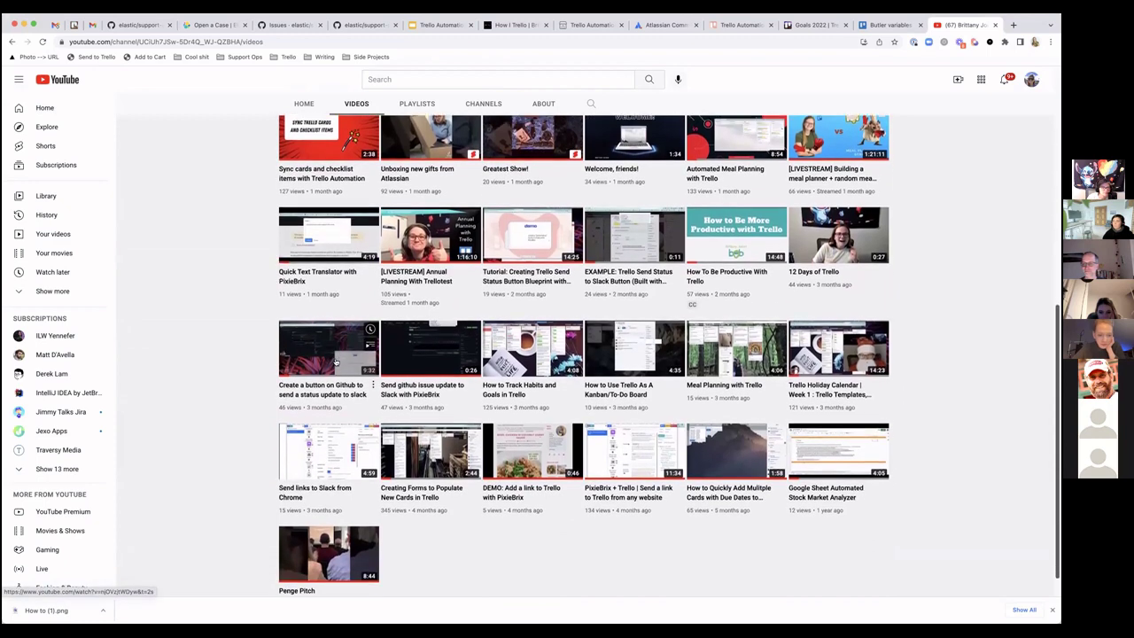
{"action": "scroll", "coordinate": [336, 361], "scroll_direction": "down", "scroll_amount": 1}
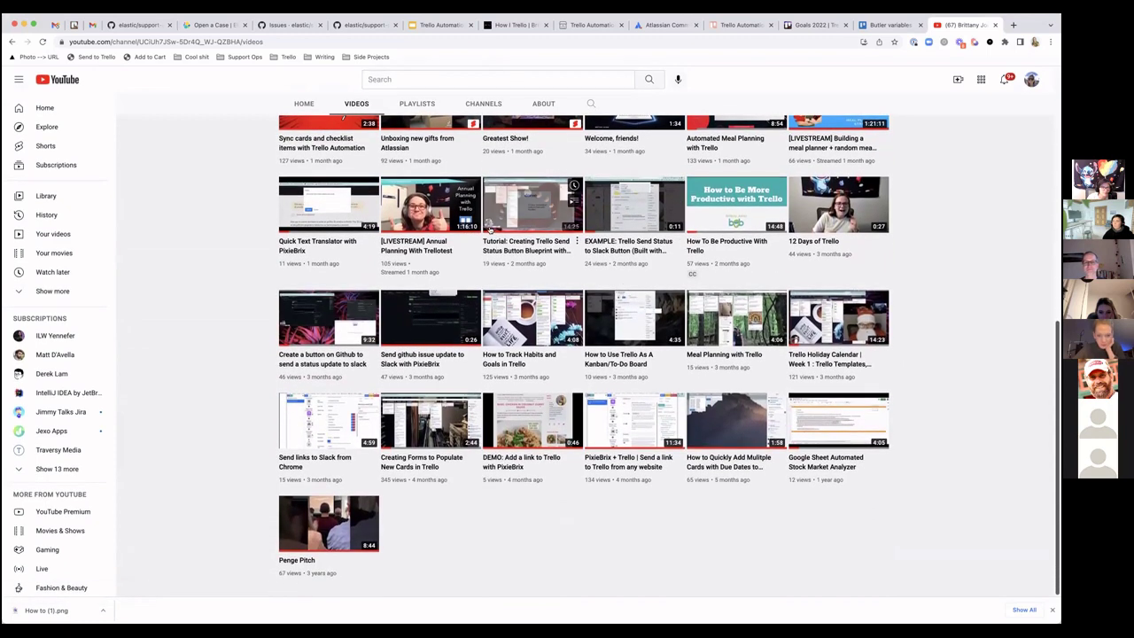
{"action": "left_click", "coordinate": [475, 241]}
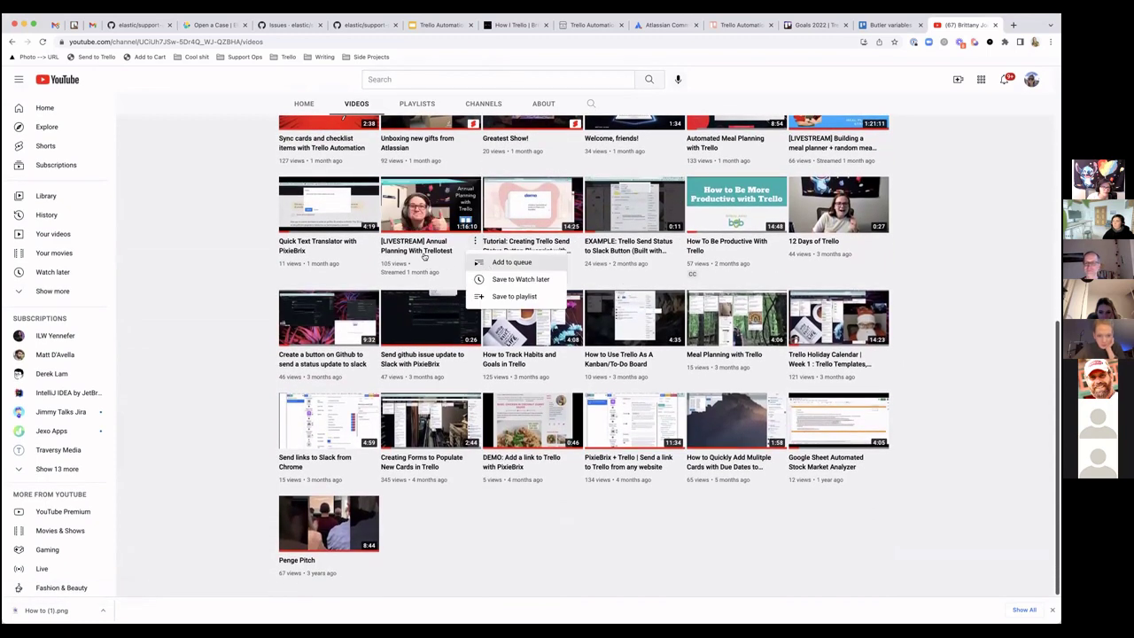
{"action": "left_click", "coordinate": [414, 252]}
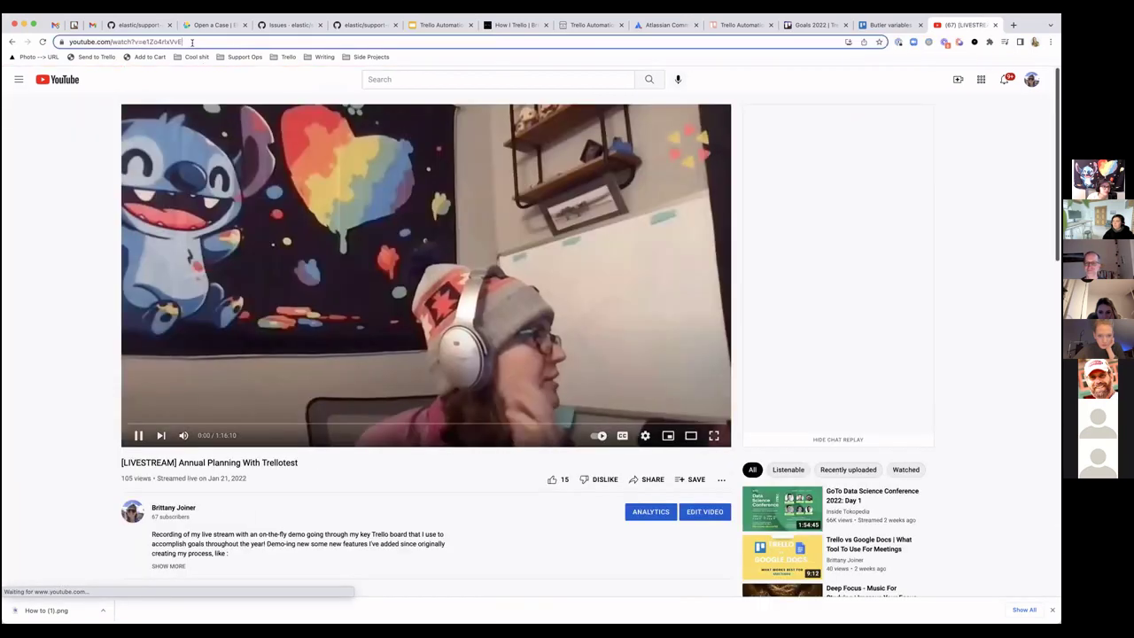
- Pause the Annual Planning livestream replay and close the YouTube tab
{"action": "left_click", "coordinate": [138, 435]}
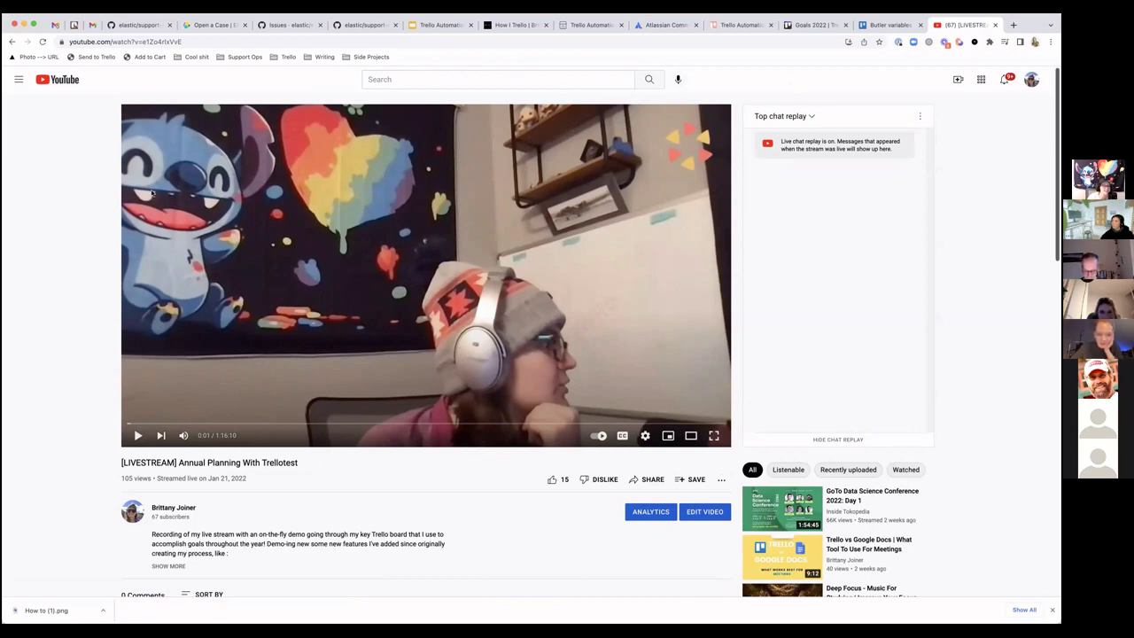
{"action": "left_click", "coordinate": [995, 25]}
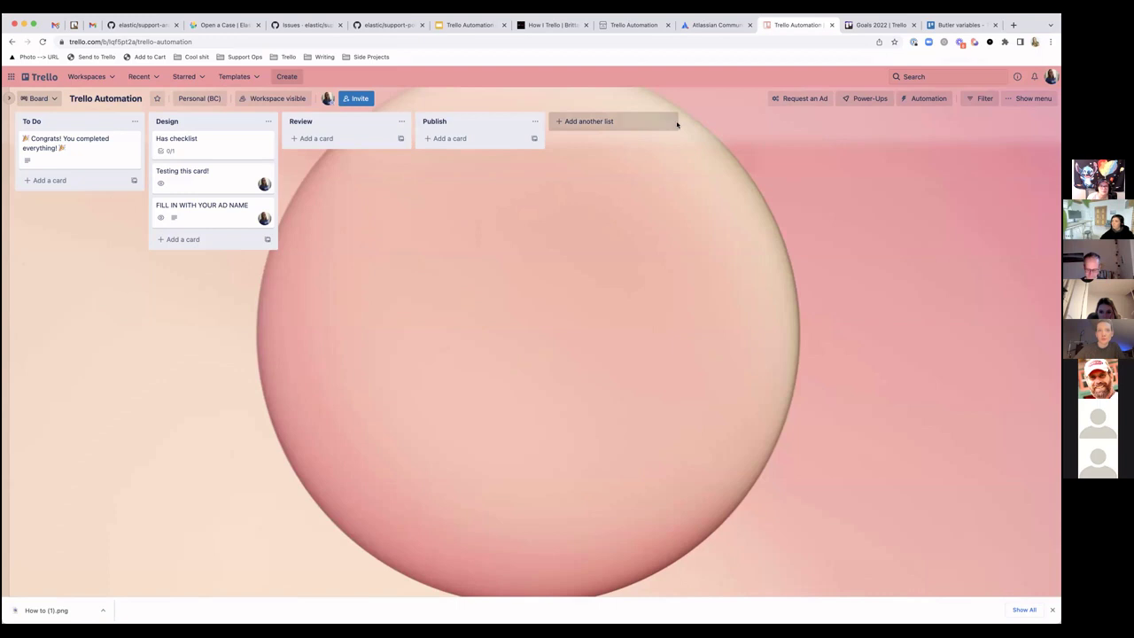
- Load youtube.com in a new browser tab
{"action": "left_click", "coordinate": [1013, 25]}
{"action": "type", "text": "yotuub"}
{"action": "key", "text": "BackSpace"}
{"action": "key", "text": "BackSpace"}
{"action": "key", "text": "BackSpace"}
{"action": "key", "text": "BackSpace"}
{"action": "type", "text": "utube.com"}
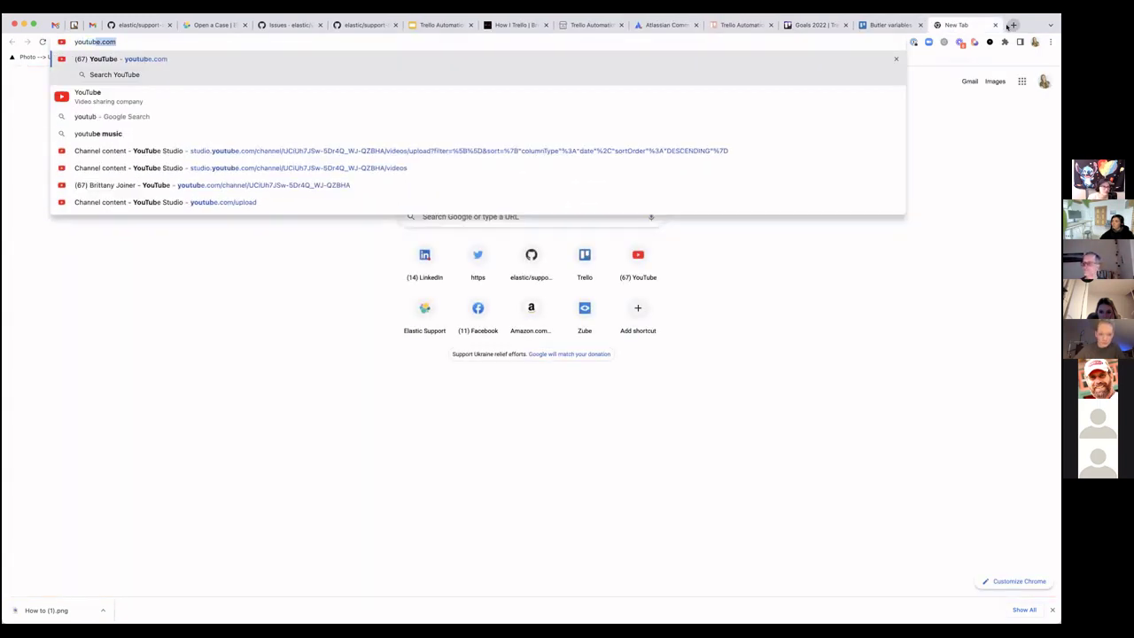
{"action": "key", "text": "Return"}
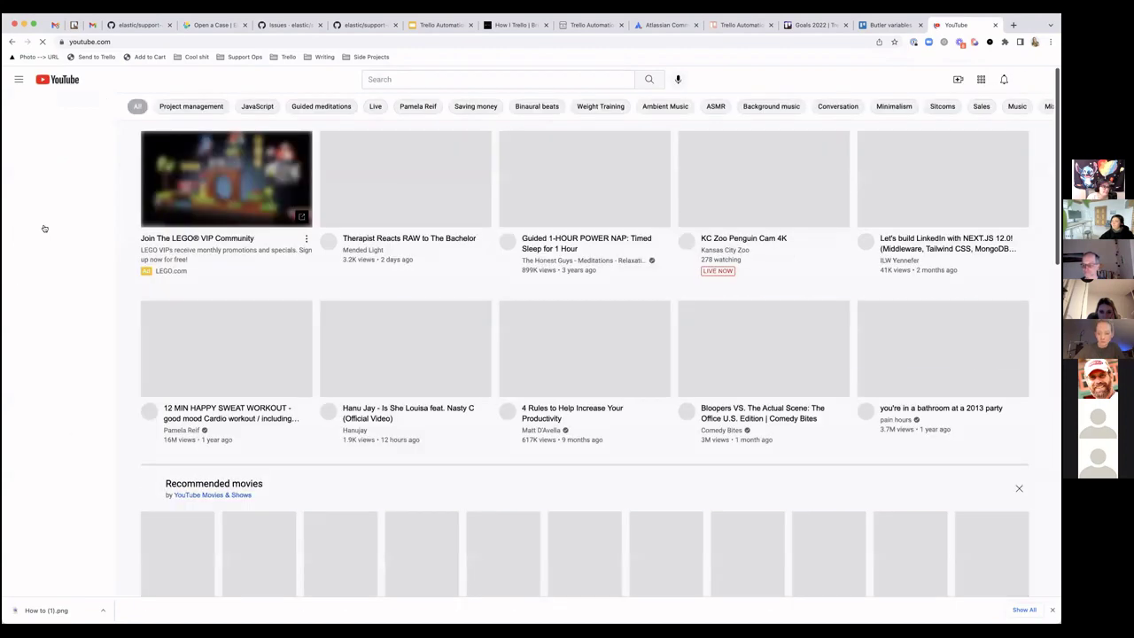
- Open Your videos in YouTube Studio and scroll through the Content list of uploads
{"action": "left_click", "coordinate": [38, 227]}
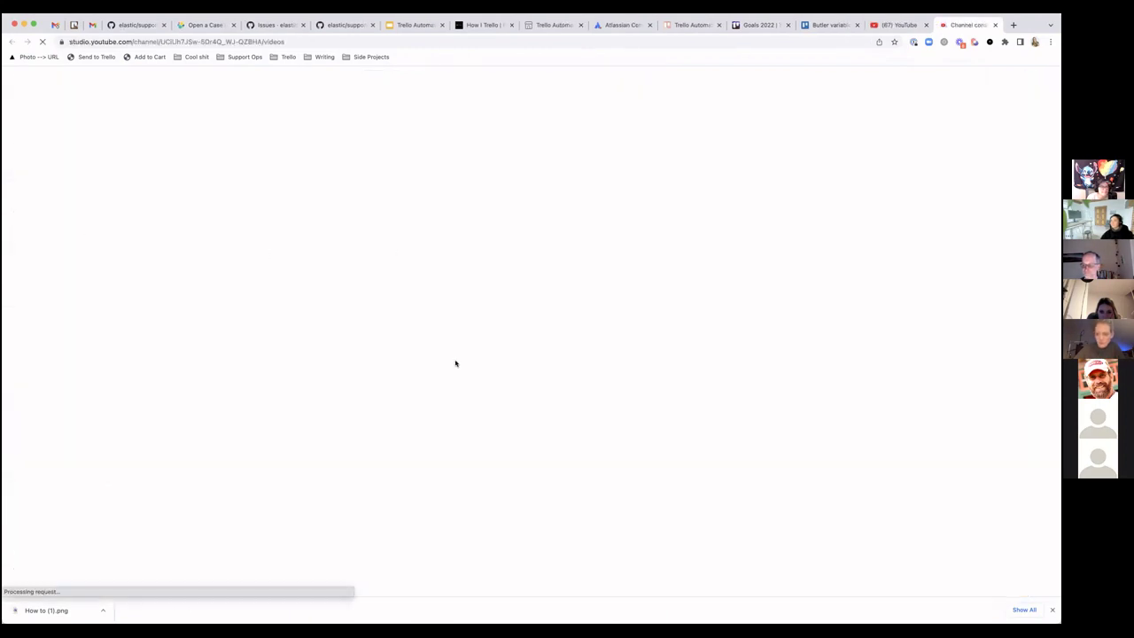
{"action": "scroll", "coordinate": [456, 362], "scroll_direction": "down", "scroll_amount": 10}
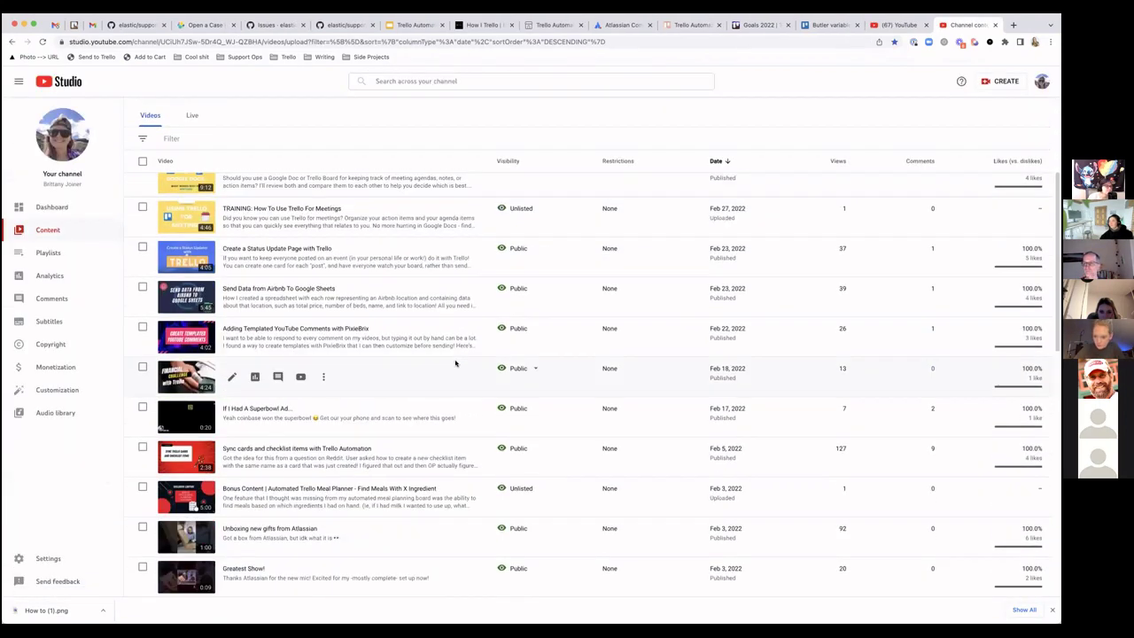
{"action": "scroll", "coordinate": [456, 363], "scroll_direction": "down", "scroll_amount": 4}
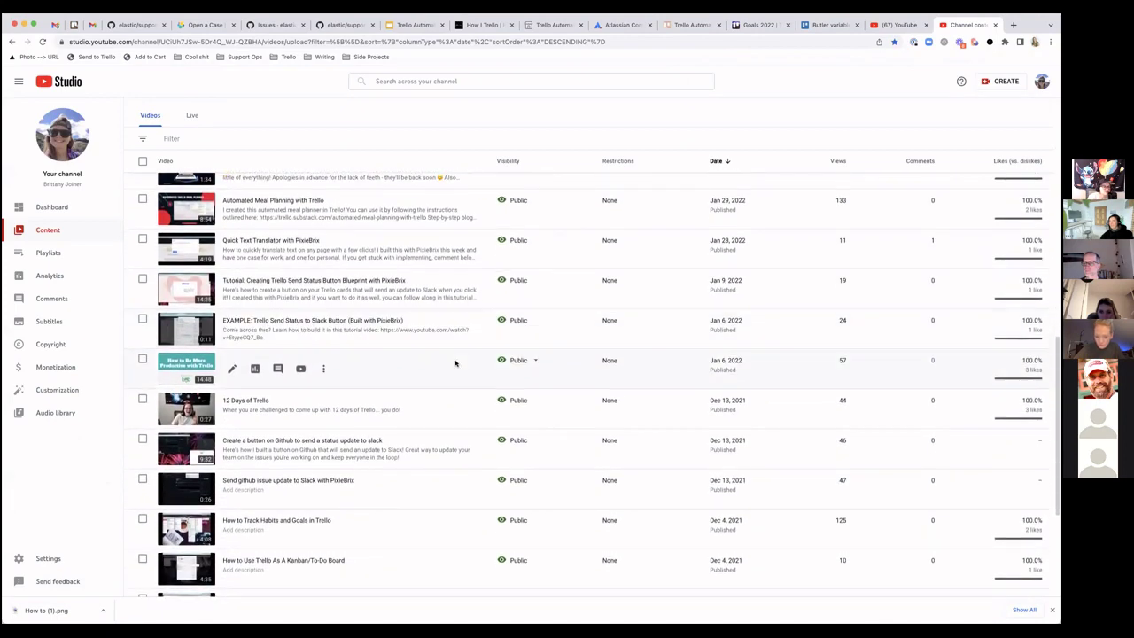
{"action": "scroll", "coordinate": [456, 362], "scroll_direction": "down", "scroll_amount": 2}
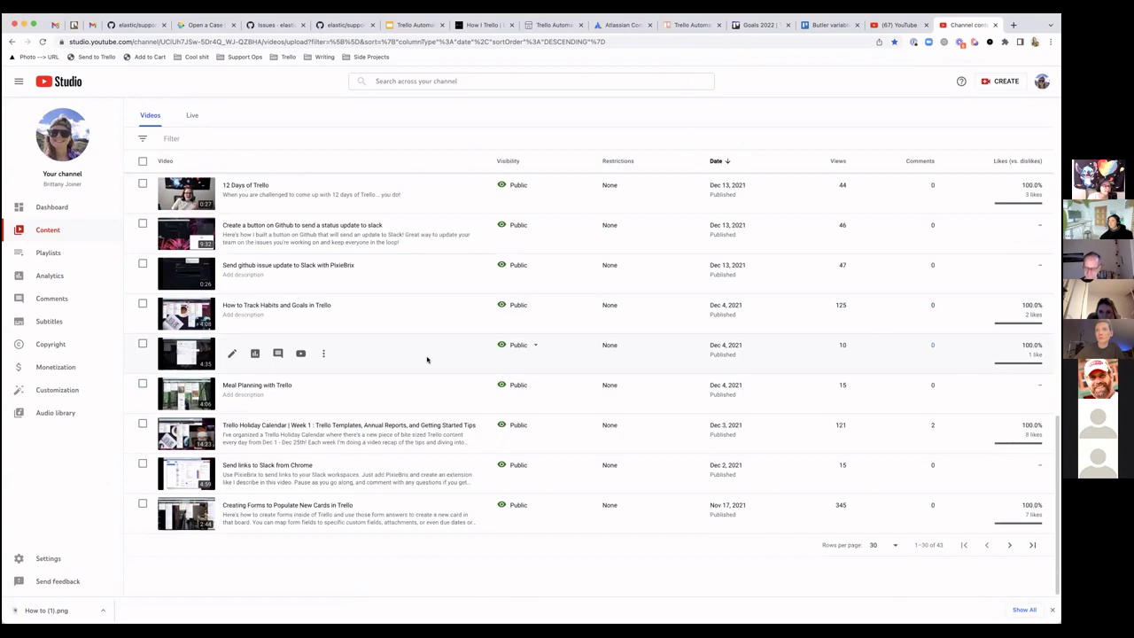
{"action": "scroll", "coordinate": [426, 359], "scroll_direction": "up", "scroll_amount": 10}
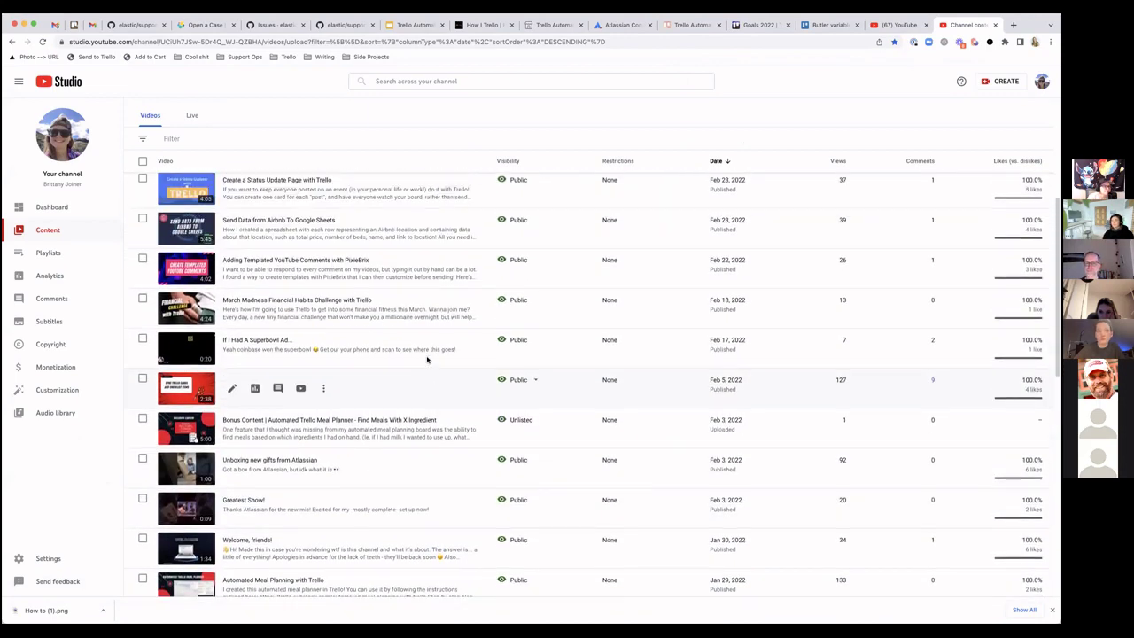
{"action": "scroll", "coordinate": [426, 359], "scroll_direction": "up", "scroll_amount": 6}
- Remove the Title contains 'test' filter and show the channel's live streams
{"action": "left_click", "coordinate": [300, 161]}
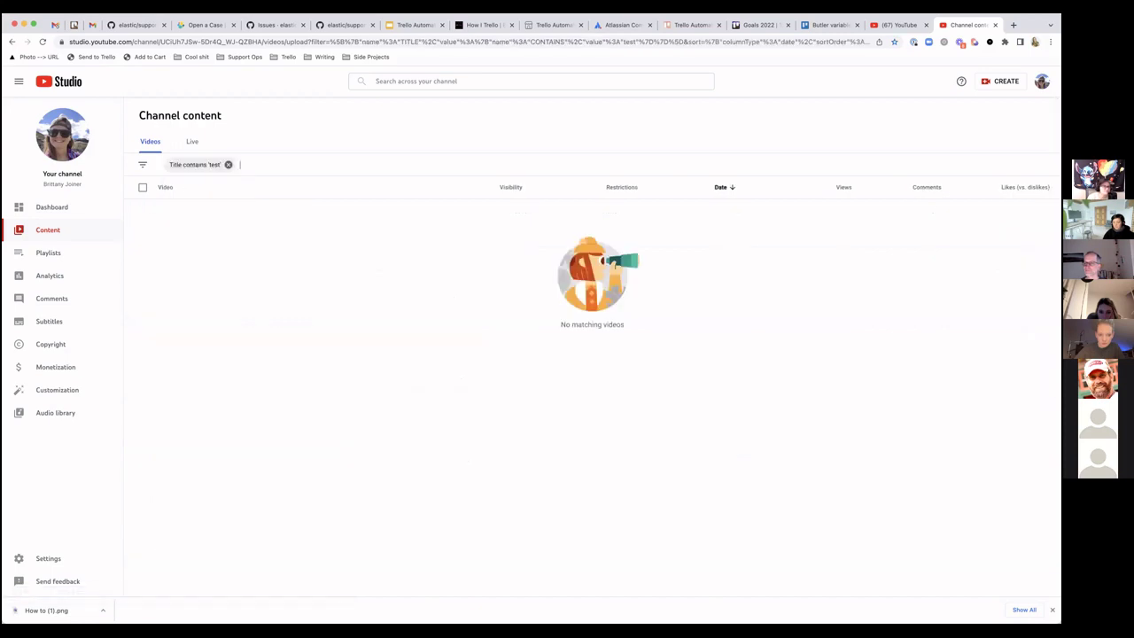
{"action": "left_click", "coordinate": [227, 164]}
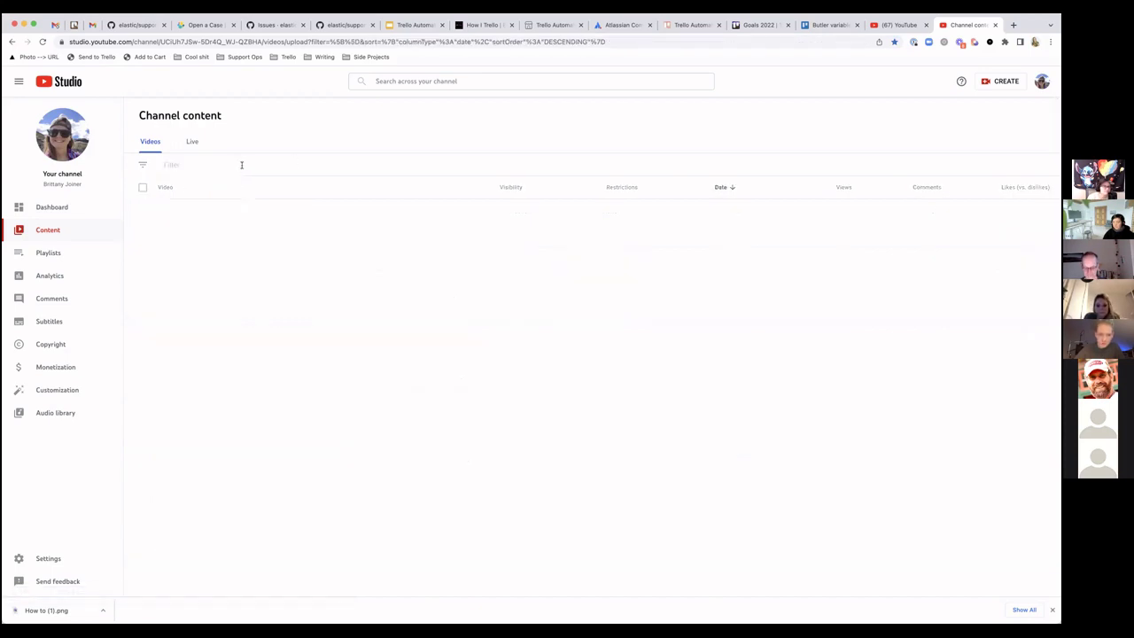
{"action": "left_click", "coordinate": [189, 142]}
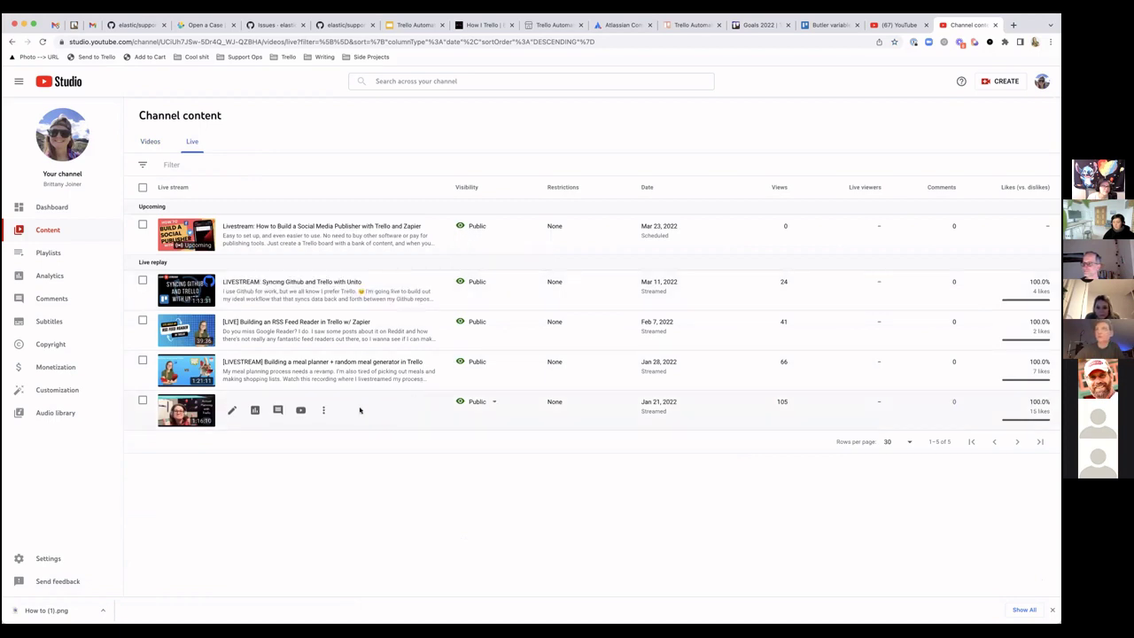
- Delete the stray 'test' from the Jan 21 livestream title so it reads '[LIVESTREAM] Annual Planning With Trello', and save
{"action": "left_click", "coordinate": [322, 411]}
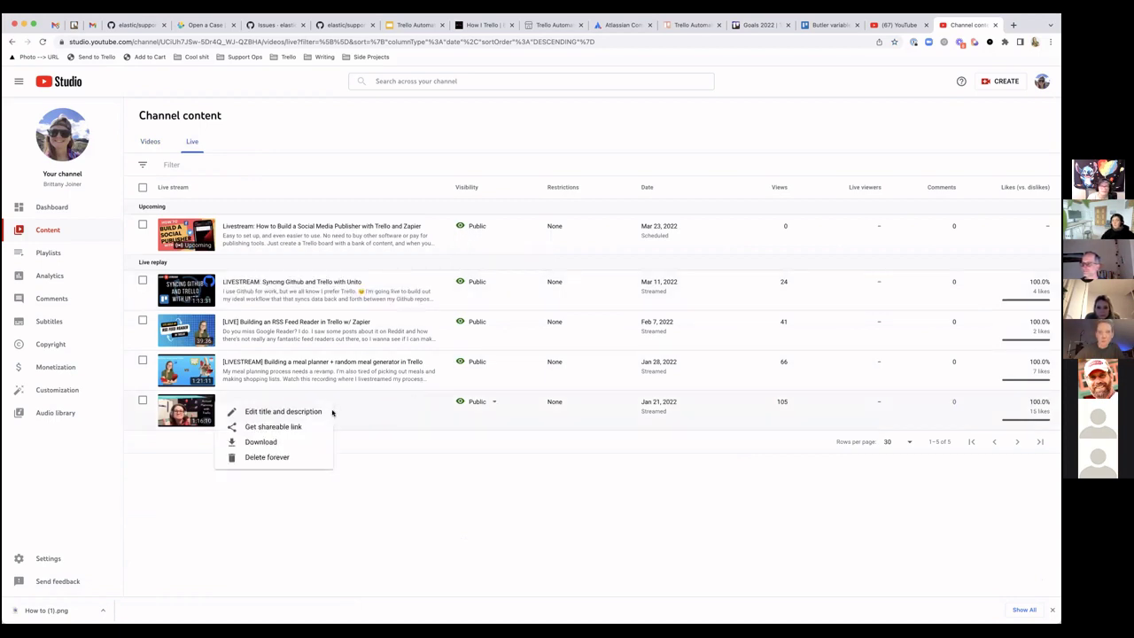
{"action": "left_click", "coordinate": [258, 412]}
{"action": "left_click", "coordinate": [358, 416]}
{"action": "key", "text": "BackSpace"}
{"action": "key", "text": "BackSpace"}
{"action": "key", "text": "BackSpace"}
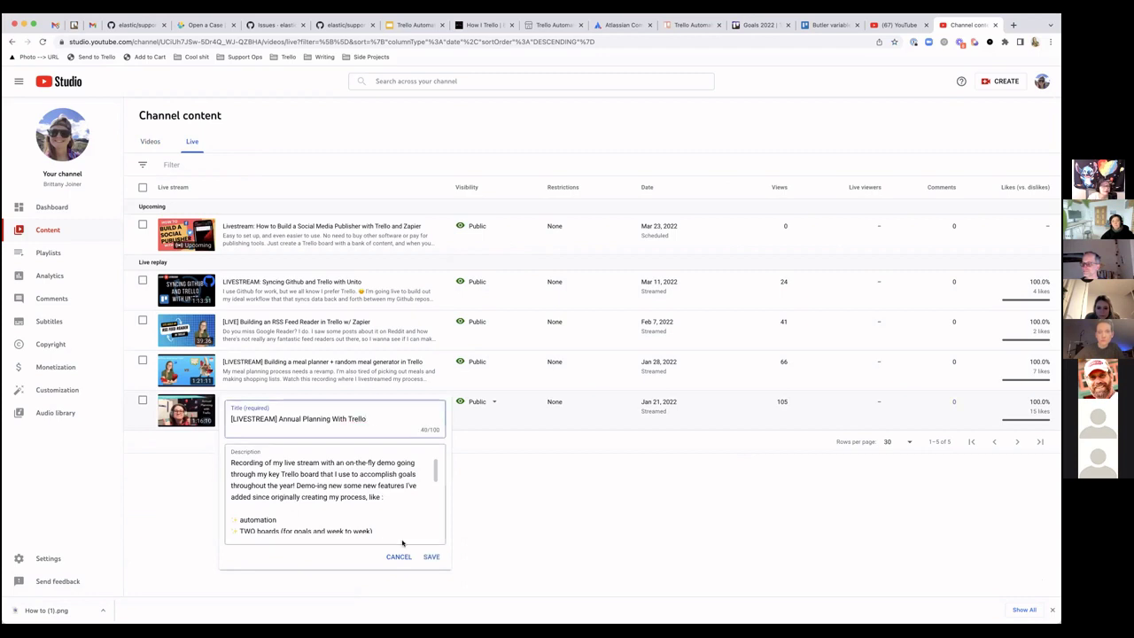
{"action": "left_click", "coordinate": [430, 556]}
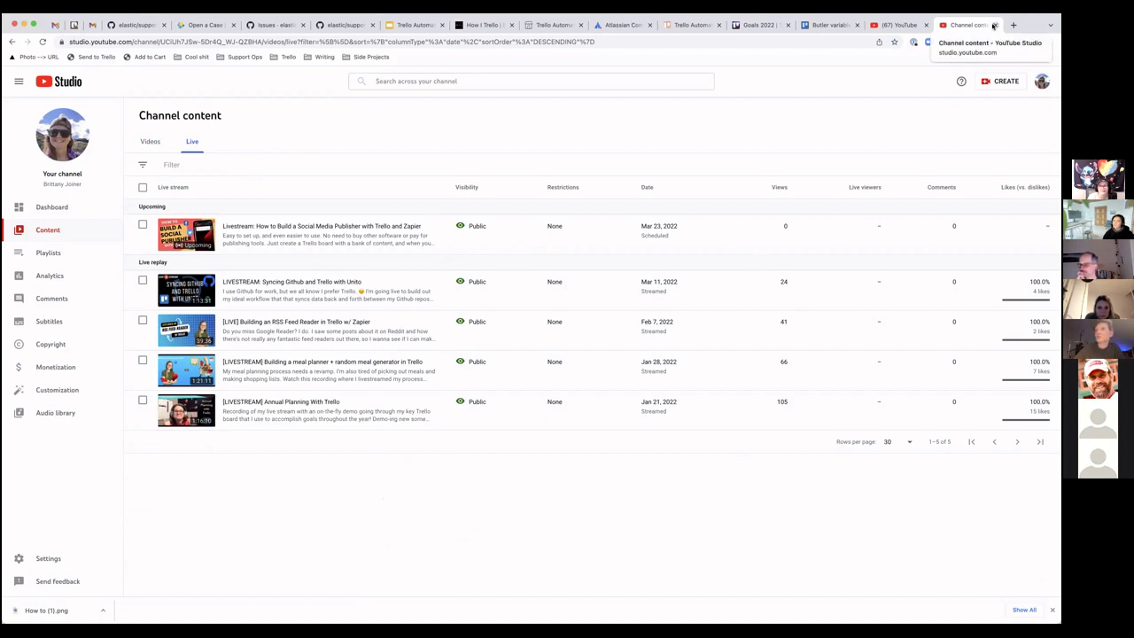
- Close the YouTube Studio tab and return to the Trello Automation board via the Butler variables and Goals 2022 tabs
{"action": "left_click", "coordinate": [1000, 24]}
{"action": "left_click", "coordinate": [967, 31]}
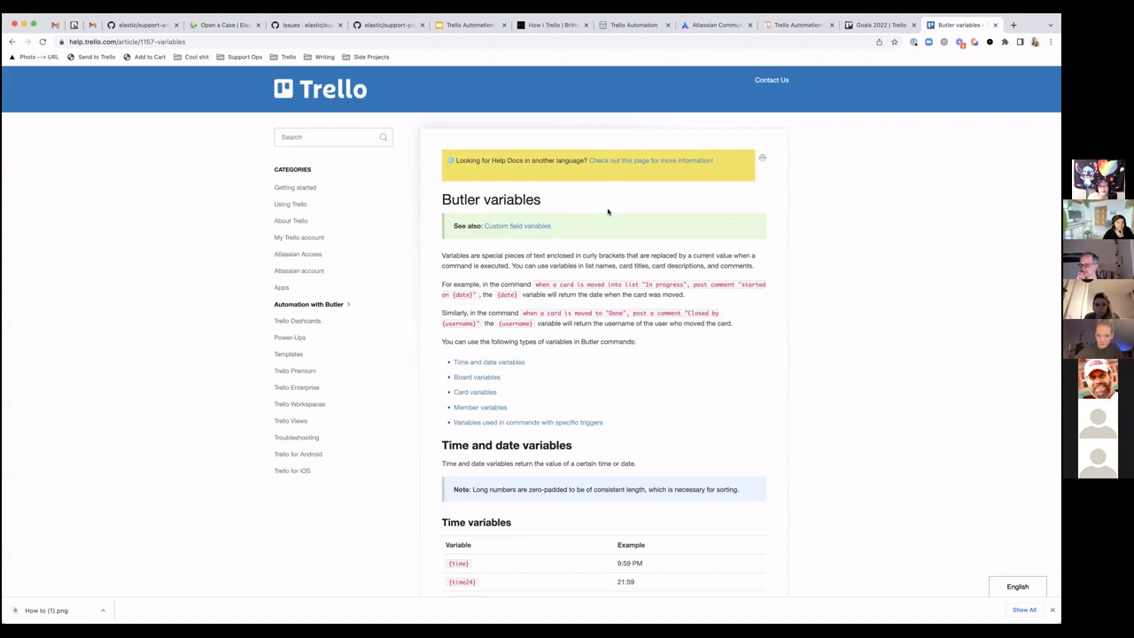
{"action": "left_click", "coordinate": [852, 28]}
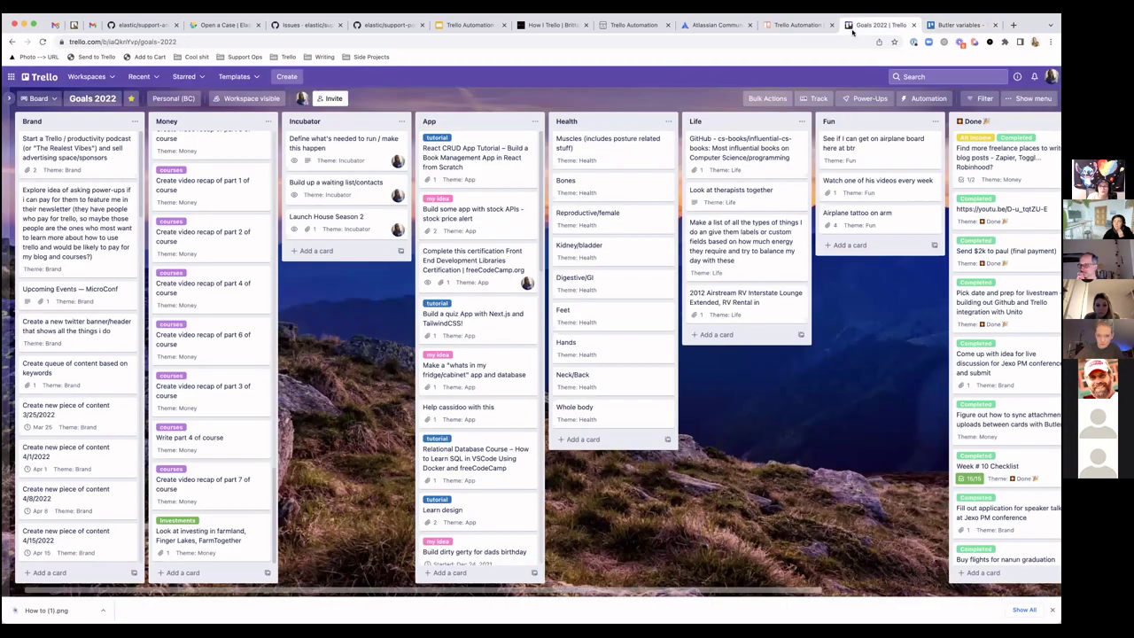
{"action": "left_click", "coordinate": [787, 25]}
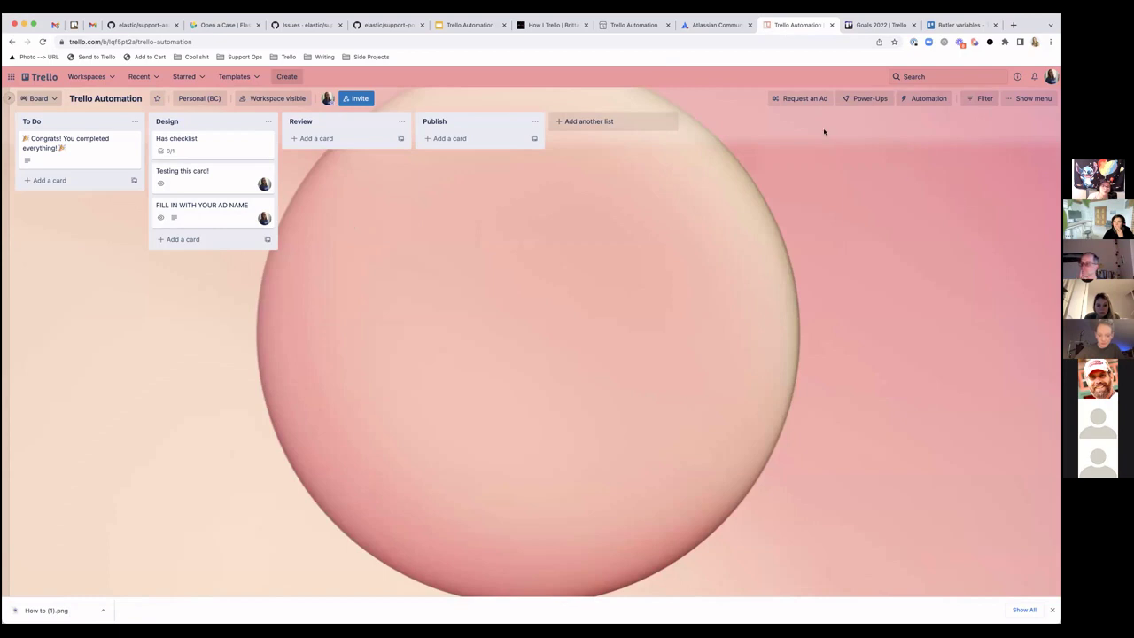
- Start a new Butler rule from the board's Automation > Rules and begin adding a trigger
{"action": "left_click", "coordinate": [925, 98]}
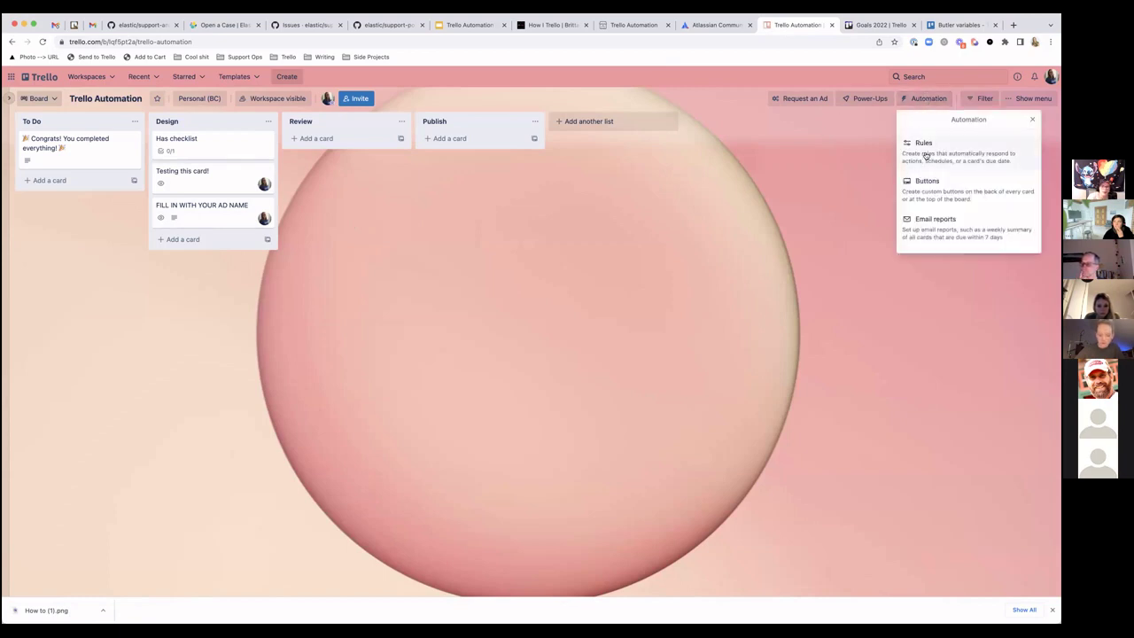
{"action": "left_click", "coordinate": [925, 156]}
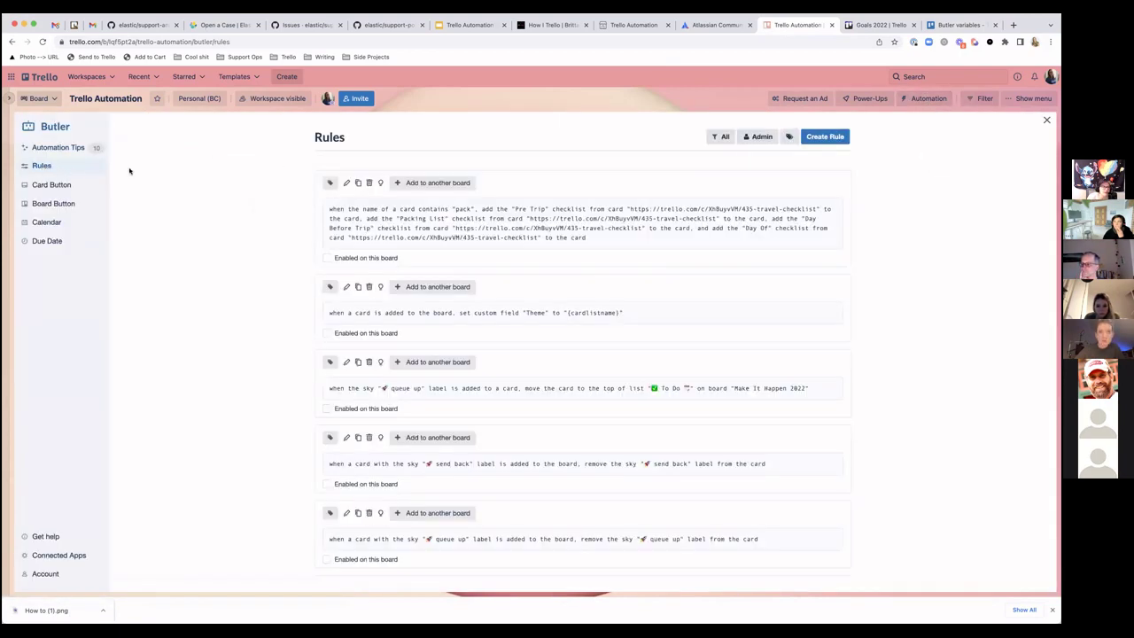
{"action": "left_click", "coordinate": [820, 138]}
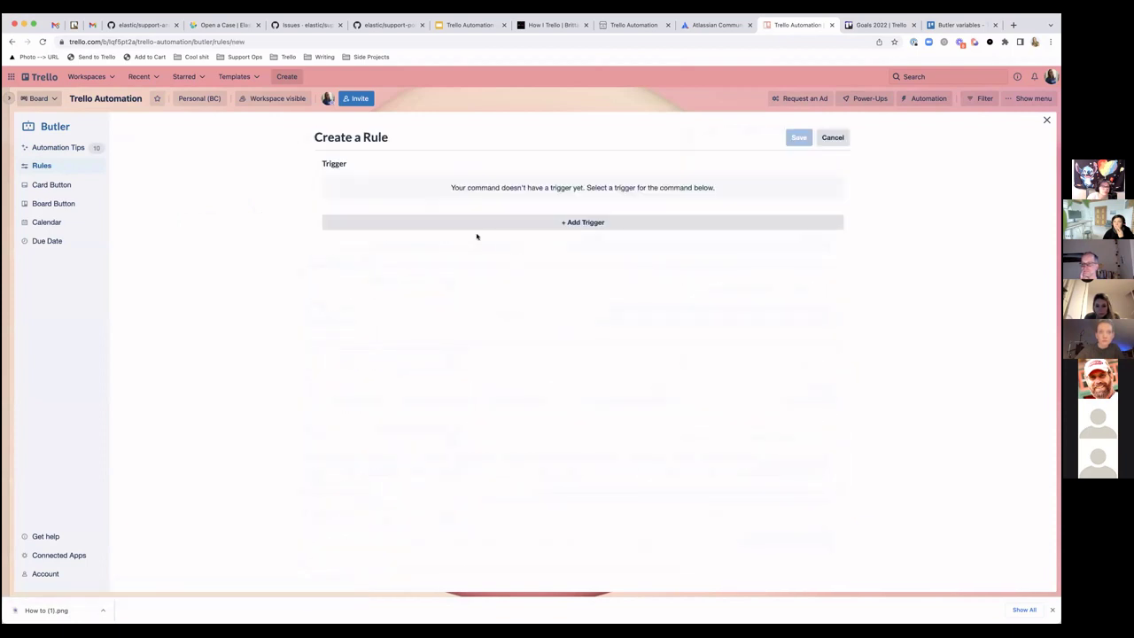
{"action": "left_click", "coordinate": [483, 230]}
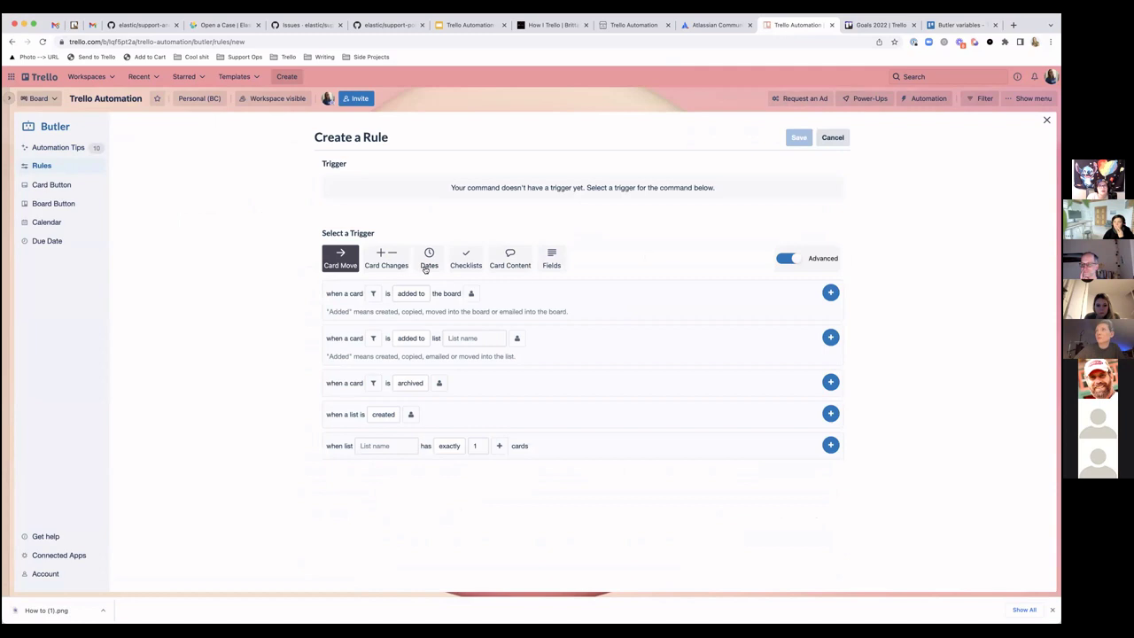
- Browse the Checklists and Dates trigger options, then switch to Butler's Due Date commands
{"action": "left_click", "coordinate": [454, 267]}
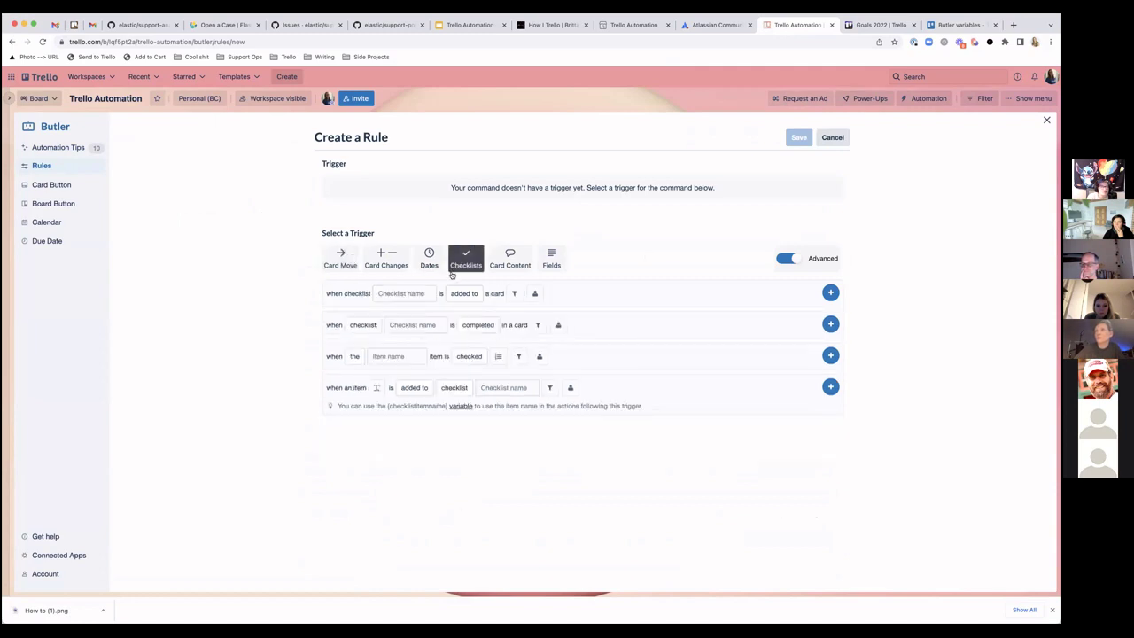
{"action": "left_click", "coordinate": [361, 333]}
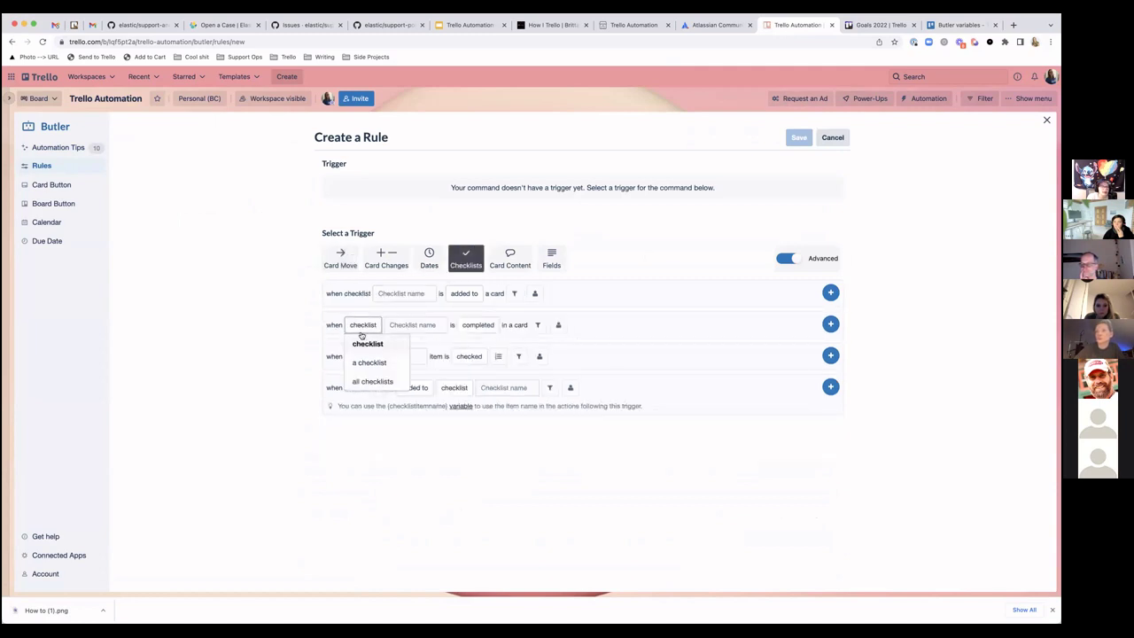
{"action": "left_click", "coordinate": [429, 264]}
{"action": "left_click", "coordinate": [48, 241]}
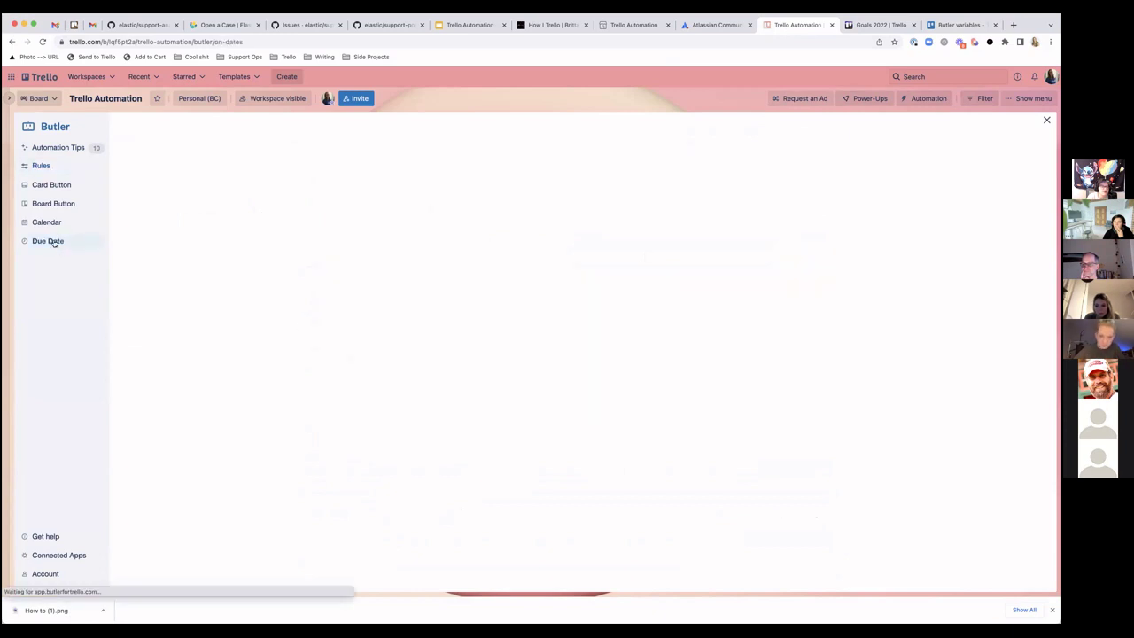
- Start a due-date command triggered the moment a card is due and show its checklist actions
{"action": "left_click", "coordinate": [803, 138]}
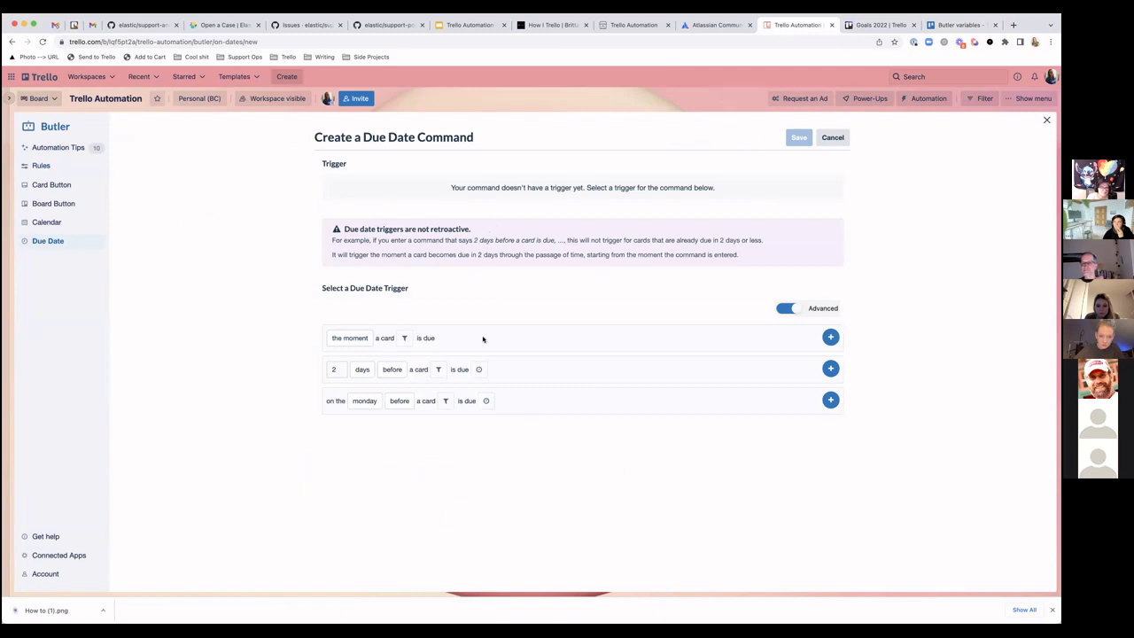
{"action": "left_click", "coordinate": [824, 339]}
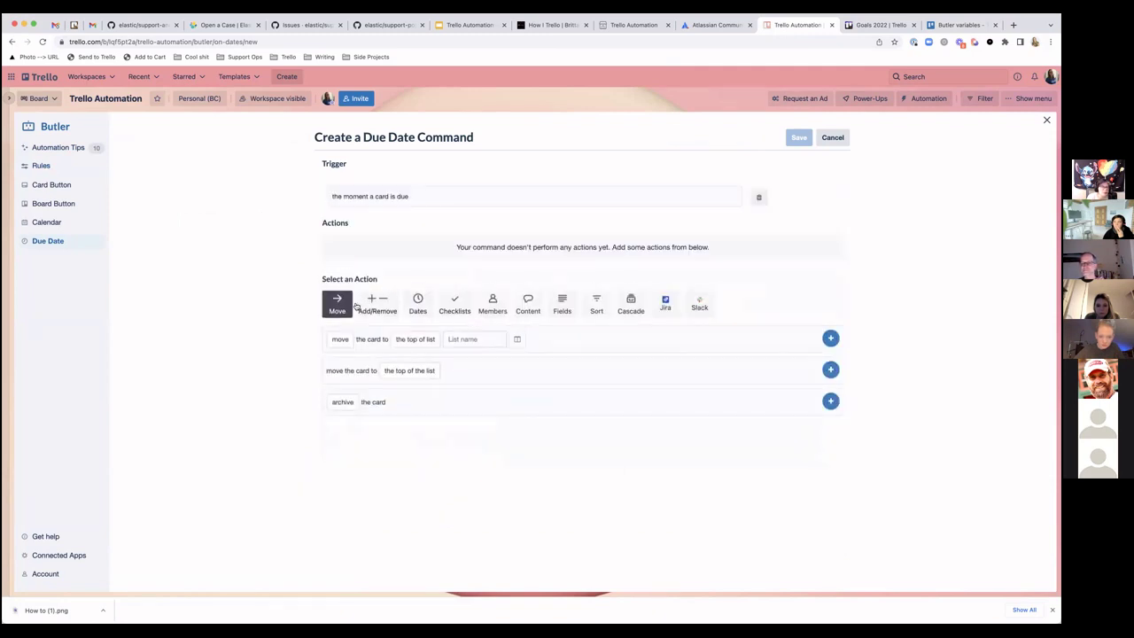
{"action": "left_click", "coordinate": [519, 312]}
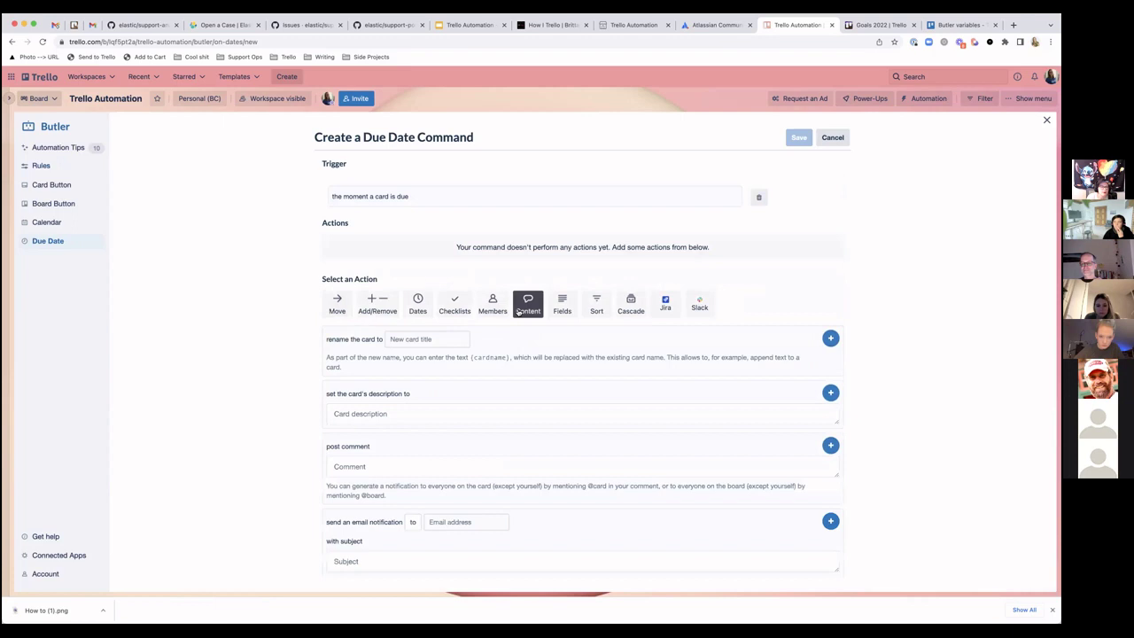
{"action": "left_click", "coordinate": [450, 309]}
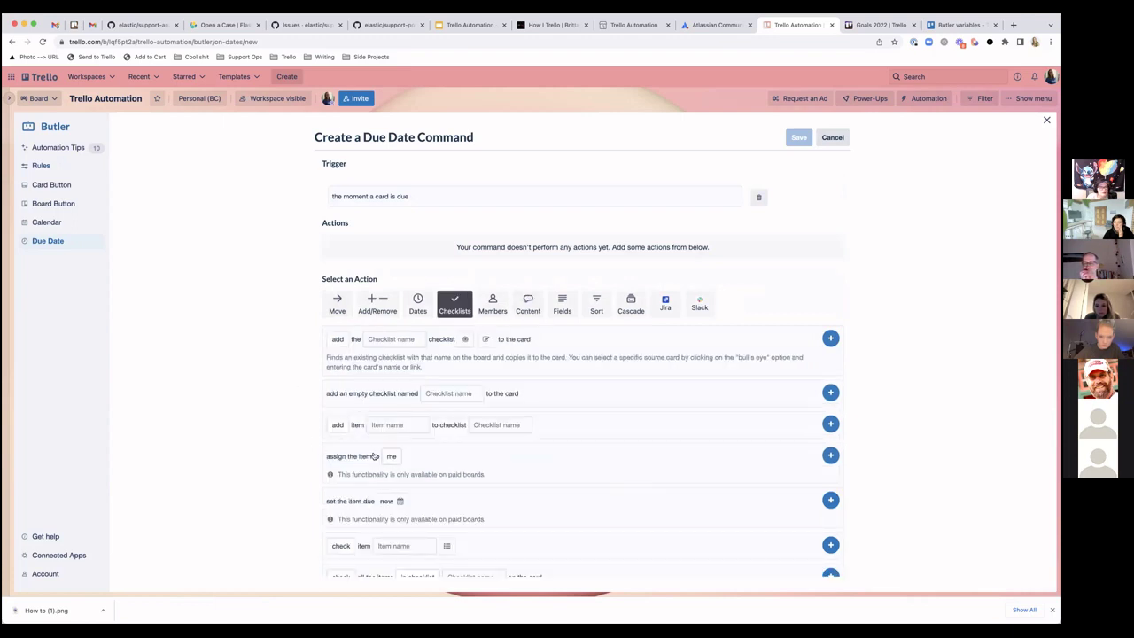
- Look over the check/uncheck item and remove-all-items checklist action options
{"action": "scroll", "coordinate": [399, 453], "scroll_direction": "down", "scroll_amount": 2}
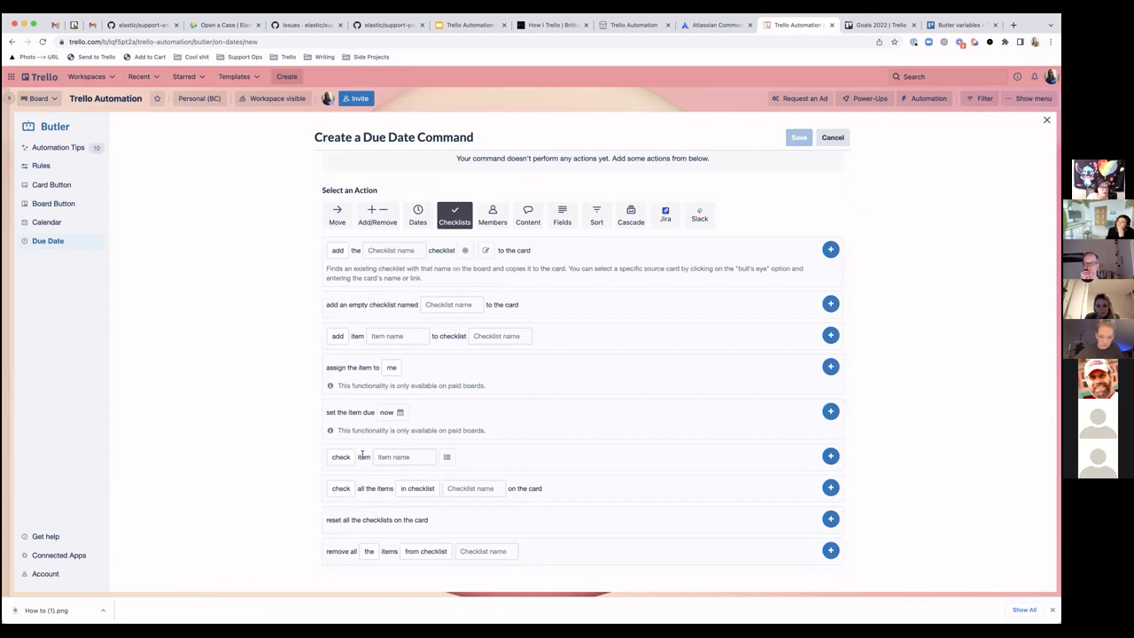
{"action": "left_click", "coordinate": [394, 456]}
{"action": "left_click", "coordinate": [340, 456]}
{"action": "left_click", "coordinate": [264, 476]}
{"action": "left_click", "coordinate": [368, 551]}
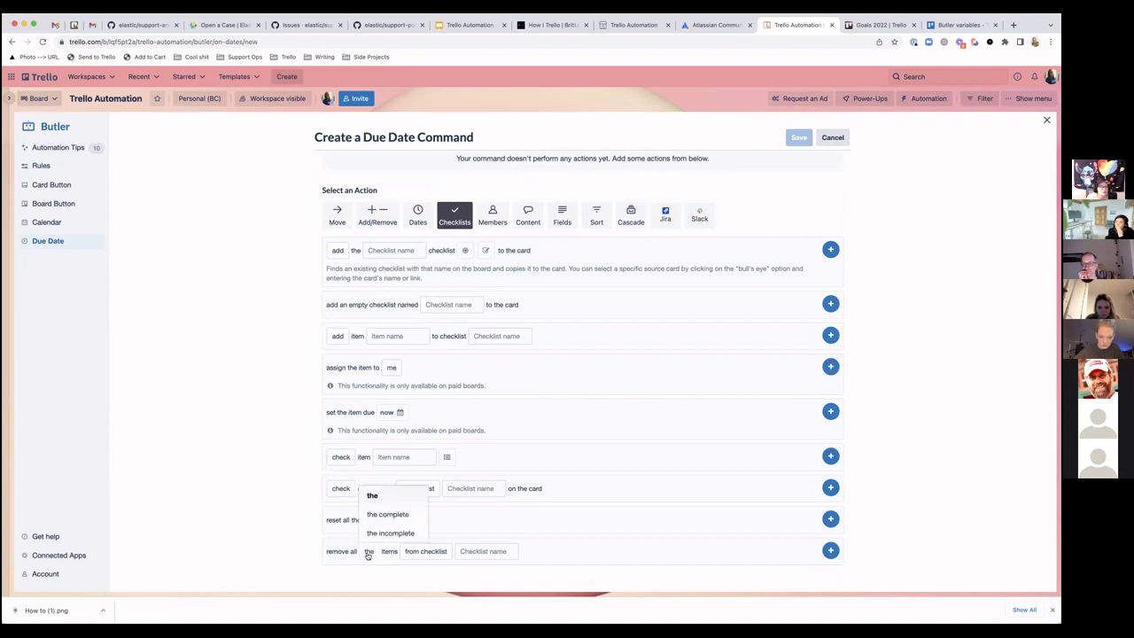
{"action": "left_click", "coordinate": [345, 516]}
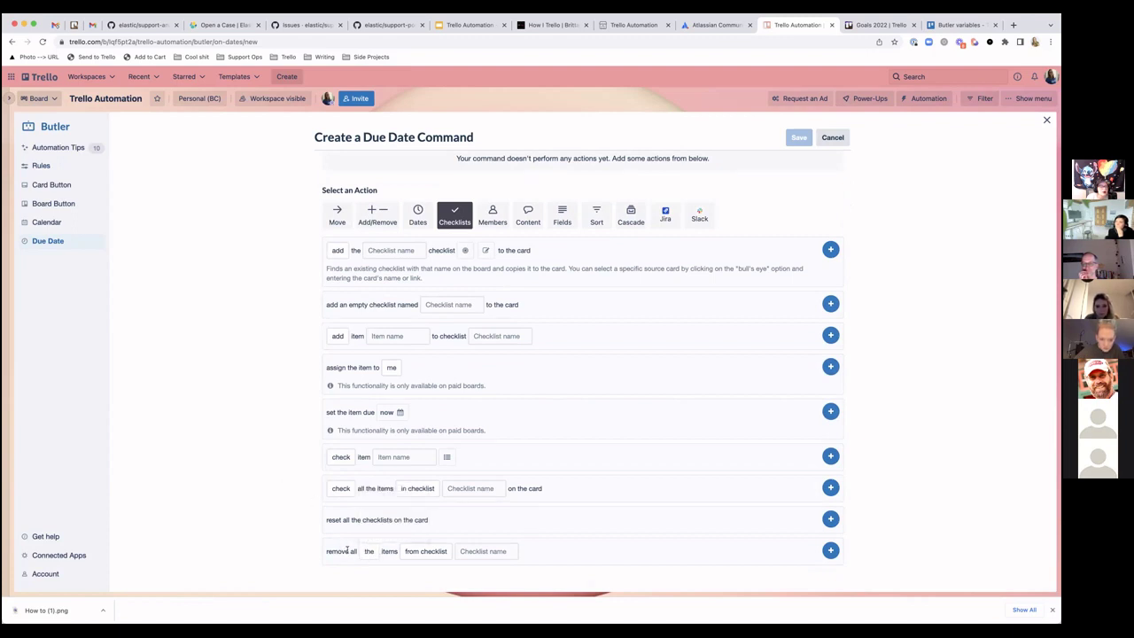
{"action": "scroll", "coordinate": [320, 487], "scroll_direction": "up", "scroll_amount": 1}
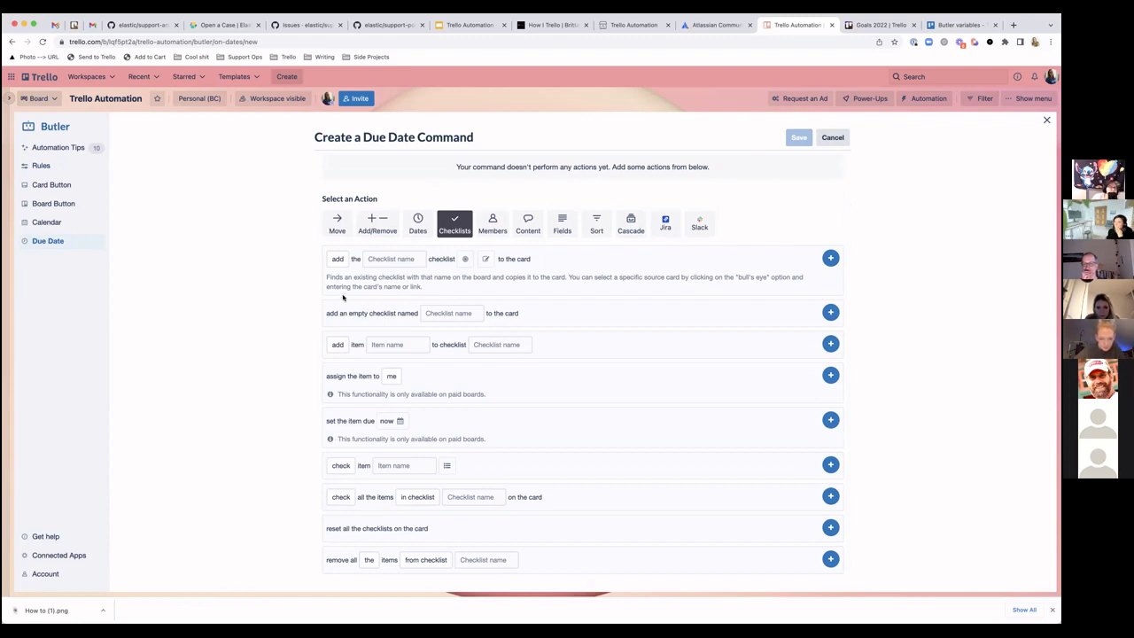
{"action": "scroll", "coordinate": [326, 286], "scroll_direction": "up", "scroll_amount": 2}
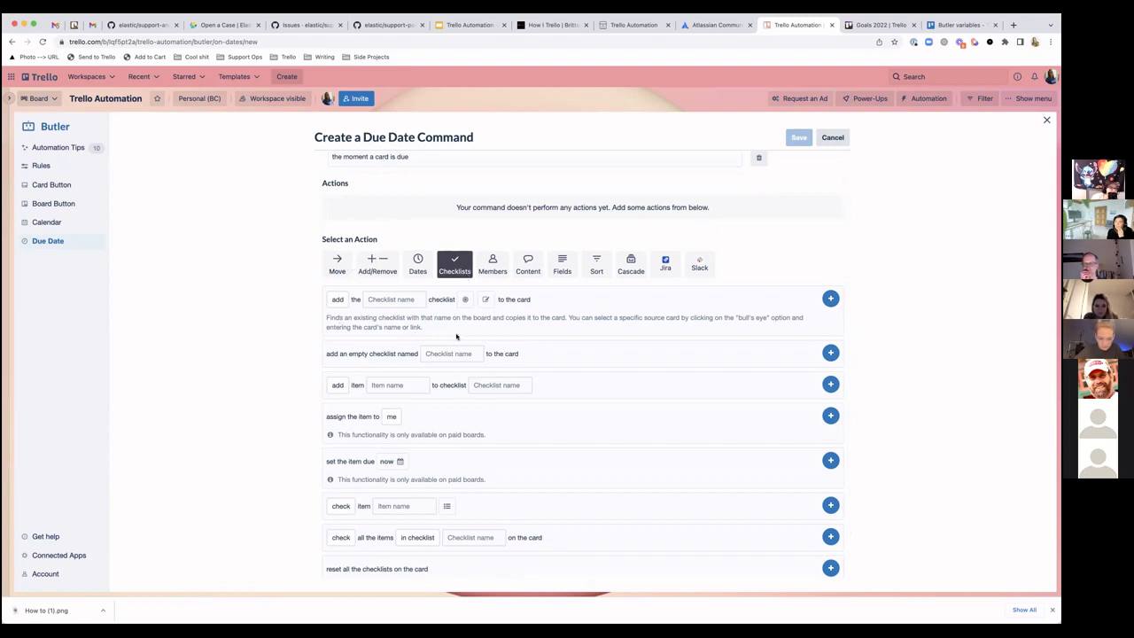
- Add the 'add item to checklist' action to the command, then go back to the Butler rules list
{"action": "left_click", "coordinate": [376, 383]}
{"action": "left_click", "coordinate": [337, 385]}
{"action": "left_click", "coordinate": [409, 386]}
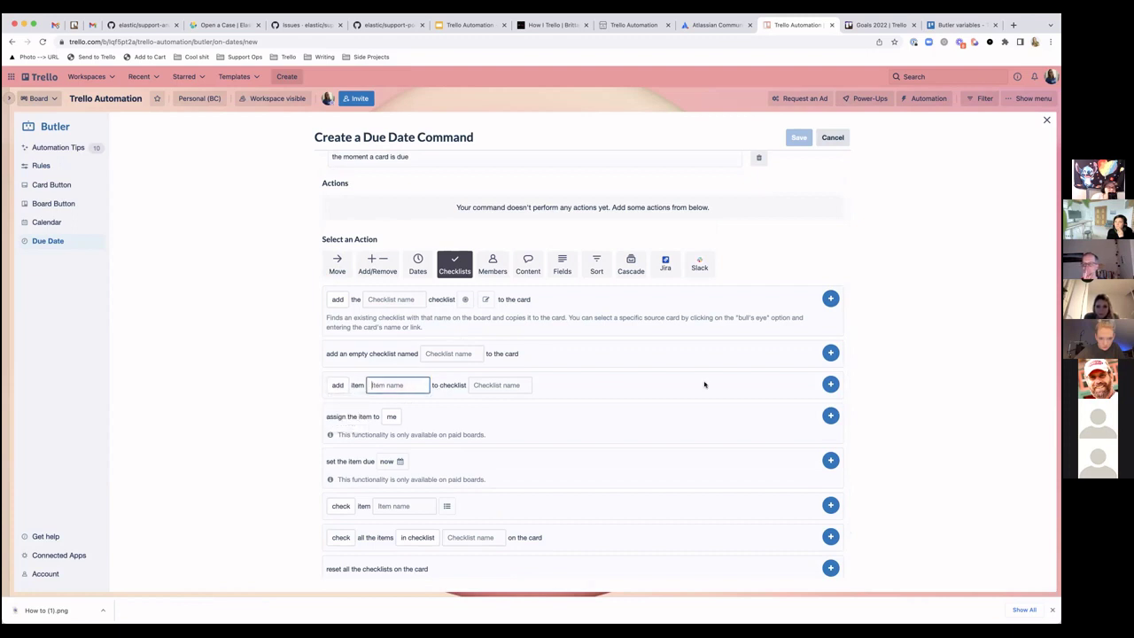
{"action": "left_click", "coordinate": [830, 385]}
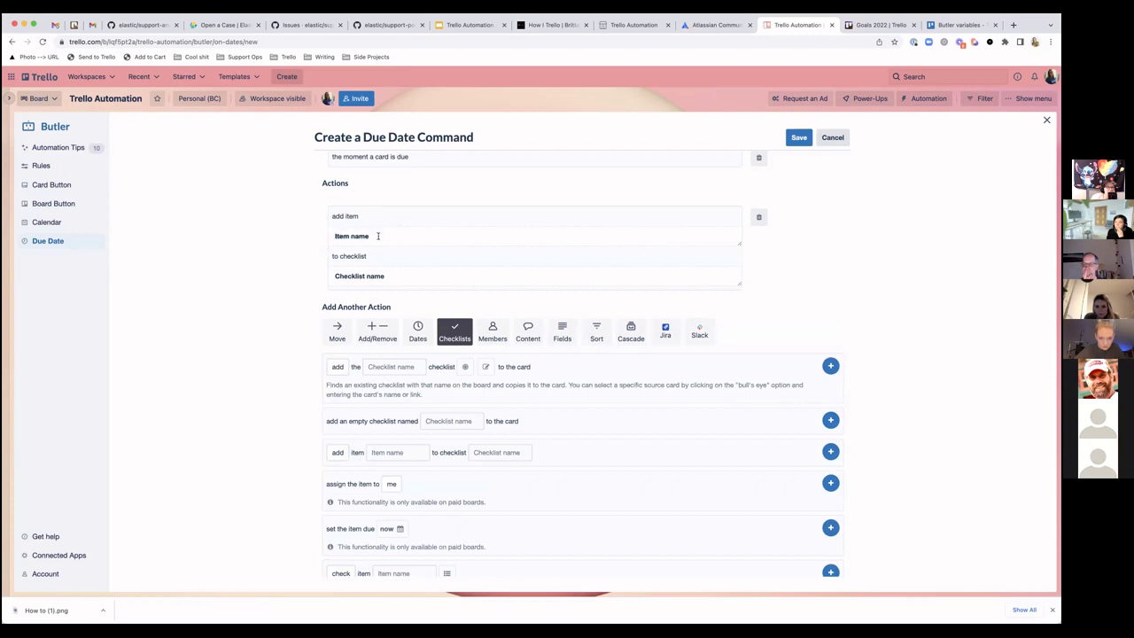
{"action": "left_click_drag", "start_coordinate": [366, 234], "coordinate": [334, 236]}
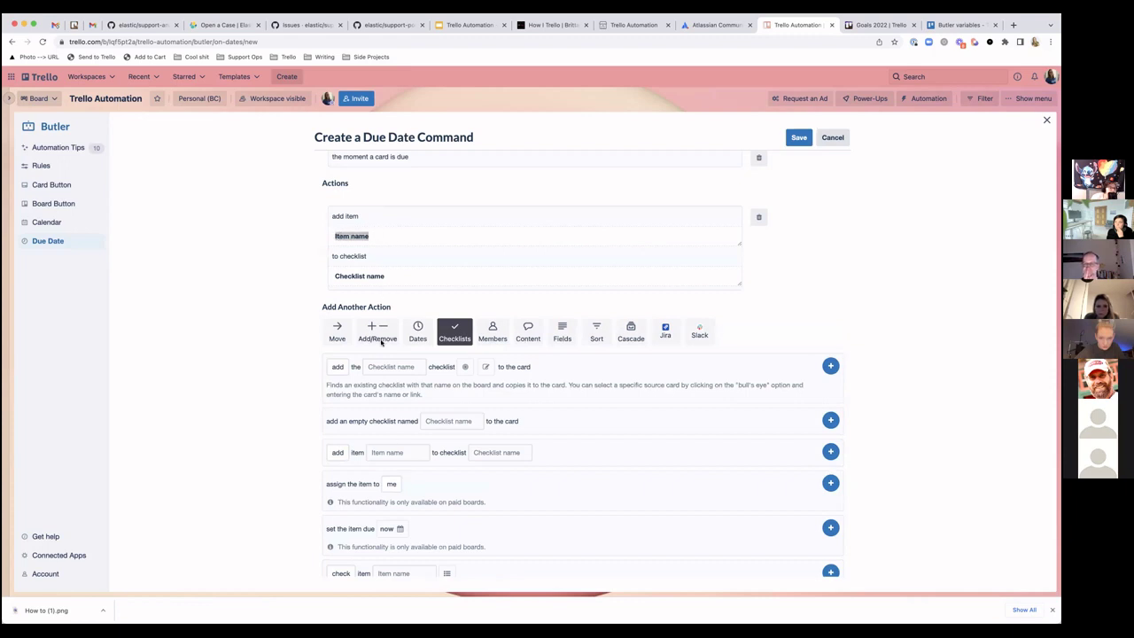
{"action": "scroll", "coordinate": [386, 197], "scroll_direction": "up", "scroll_amount": 2}
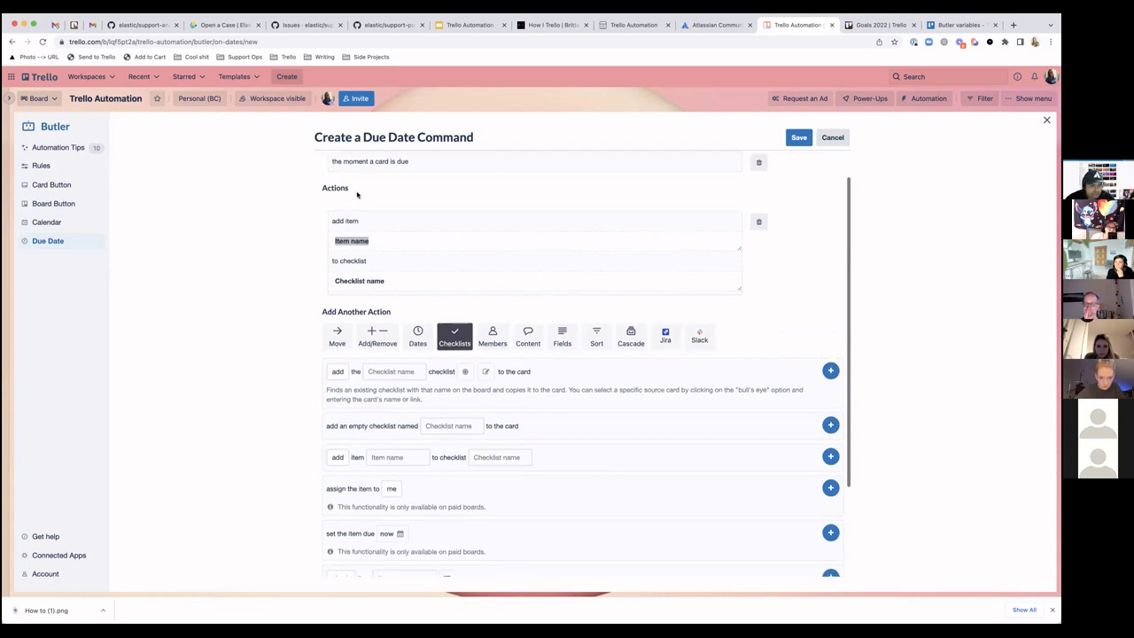
{"action": "scroll", "coordinate": [497, 302], "scroll_direction": "down", "scroll_amount": 1}
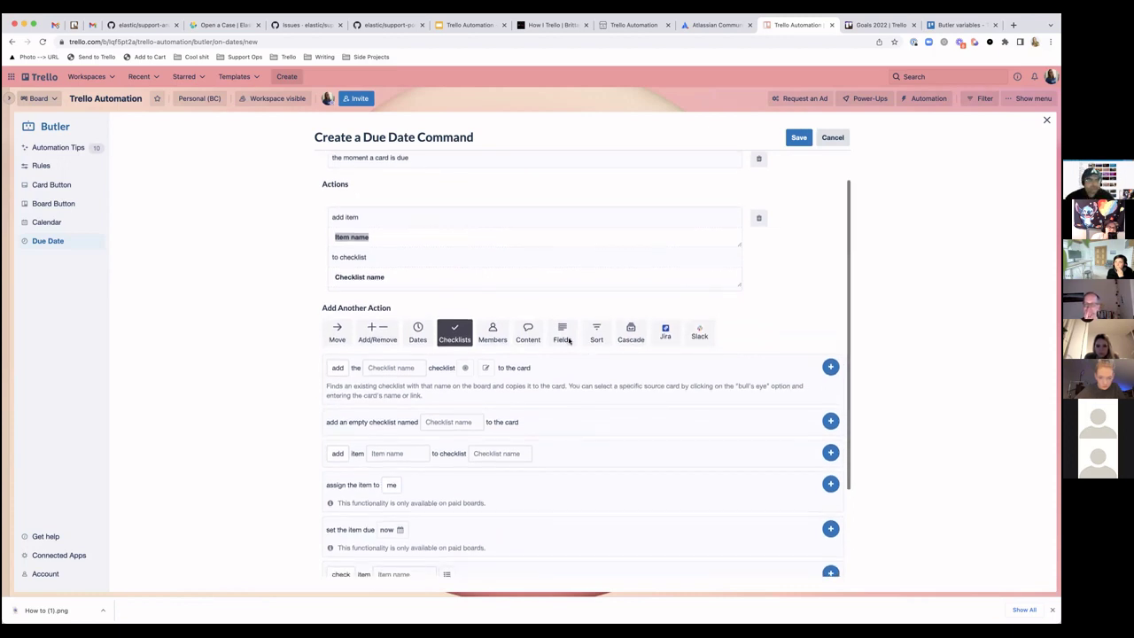
{"action": "scroll", "coordinate": [456, 398], "scroll_direction": "down", "scroll_amount": 2}
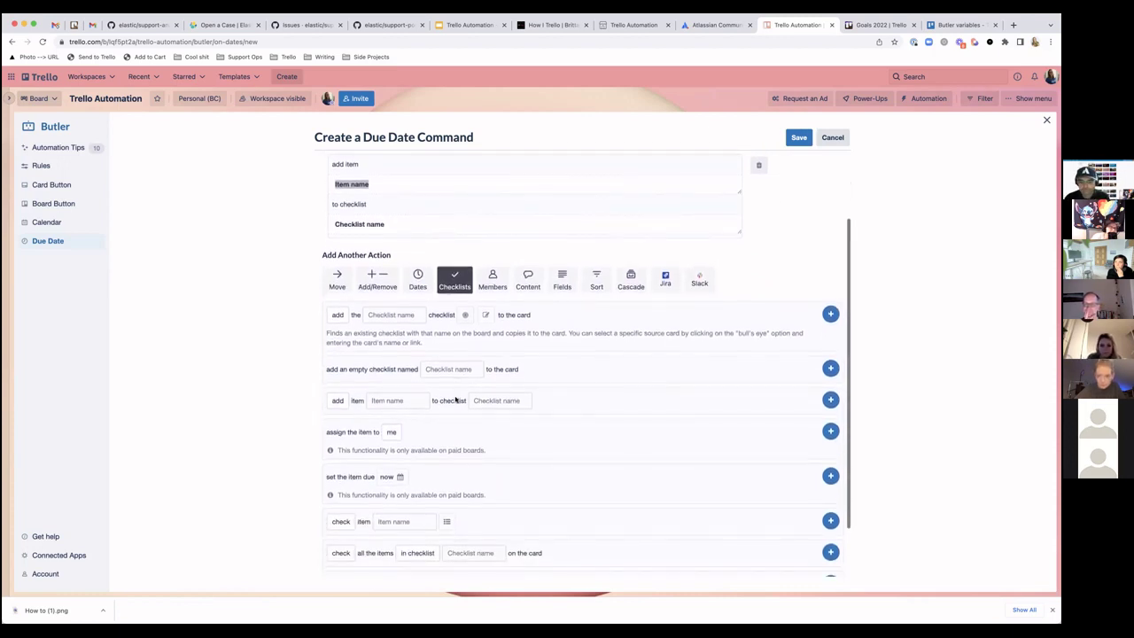
{"action": "scroll", "coordinate": [455, 398], "scroll_direction": "up", "scroll_amount": 3}
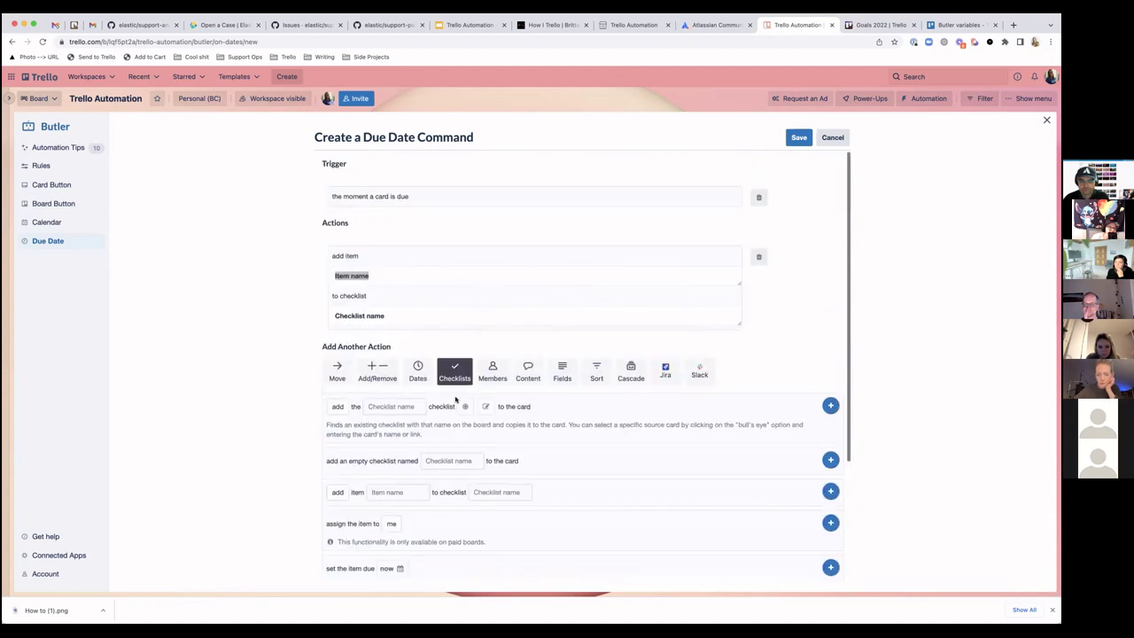
{"action": "left_click", "coordinate": [43, 166]}
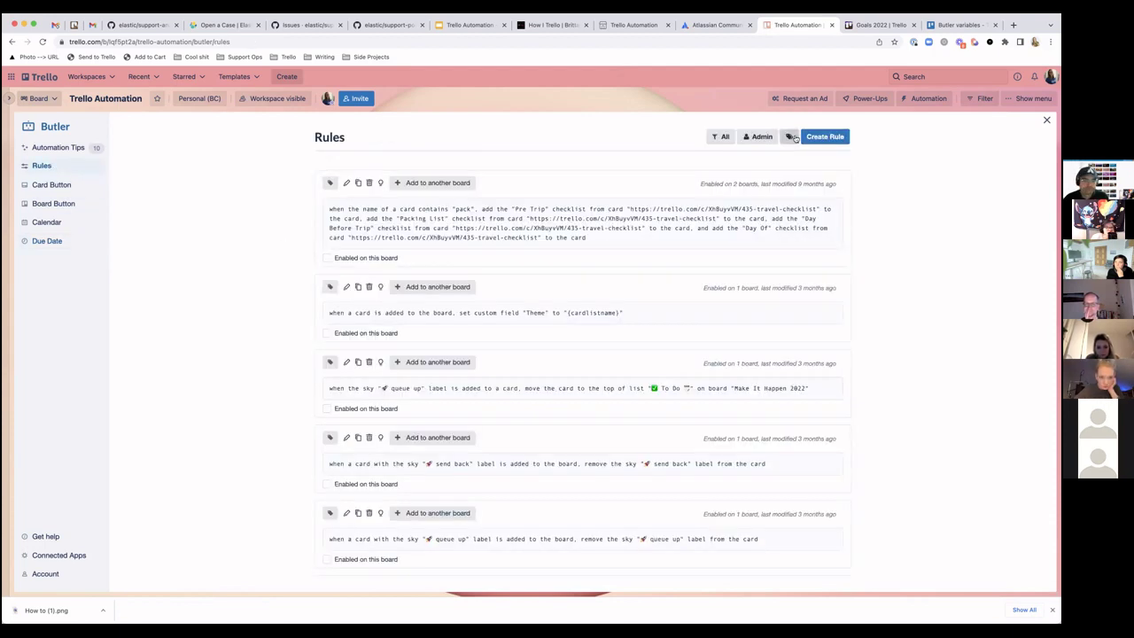
- Start a new rule with the checklist trigger 'when an item is unchecked' for any item
{"action": "left_click", "coordinate": [813, 138]}
{"action": "left_click", "coordinate": [491, 224]}
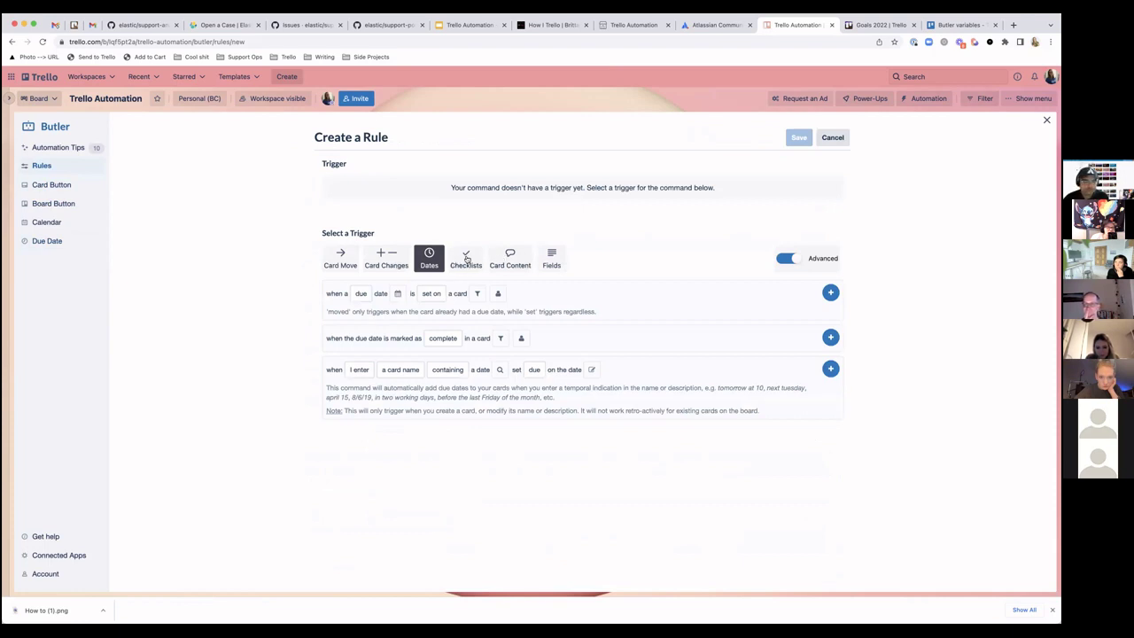
{"action": "left_click", "coordinate": [467, 260]}
{"action": "left_click", "coordinate": [363, 324]}
{"action": "left_click", "coordinate": [477, 324]}
{"action": "left_click", "coordinate": [465, 345]}
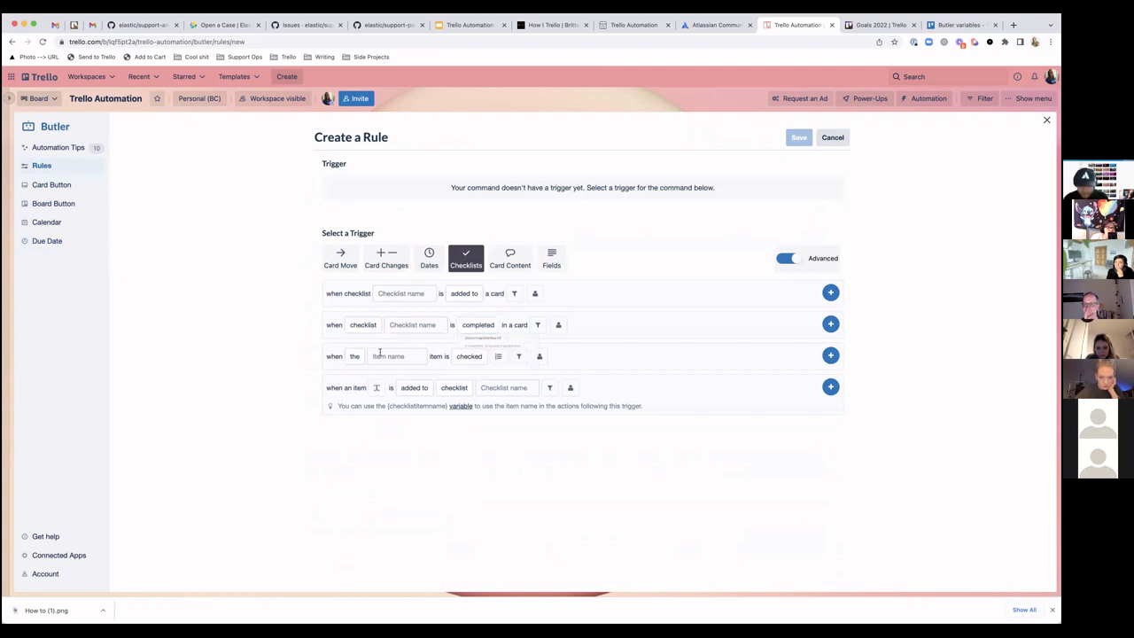
{"action": "left_click", "coordinate": [469, 355]}
{"action": "left_click", "coordinate": [476, 395]}
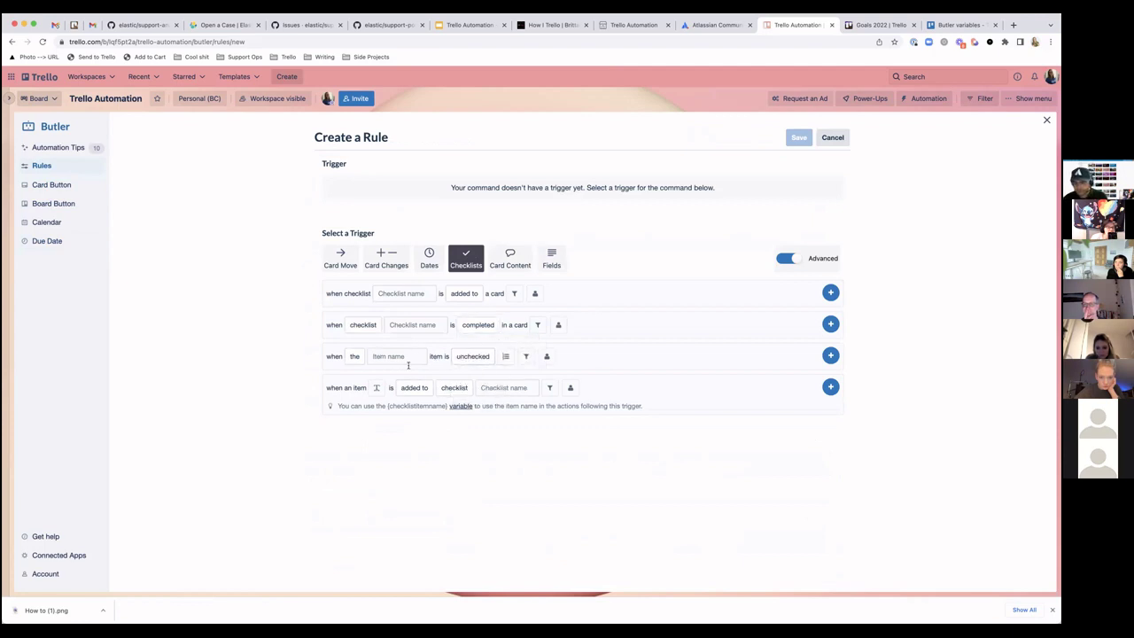
{"action": "left_click", "coordinate": [354, 356]}
{"action": "left_click", "coordinate": [355, 395]}
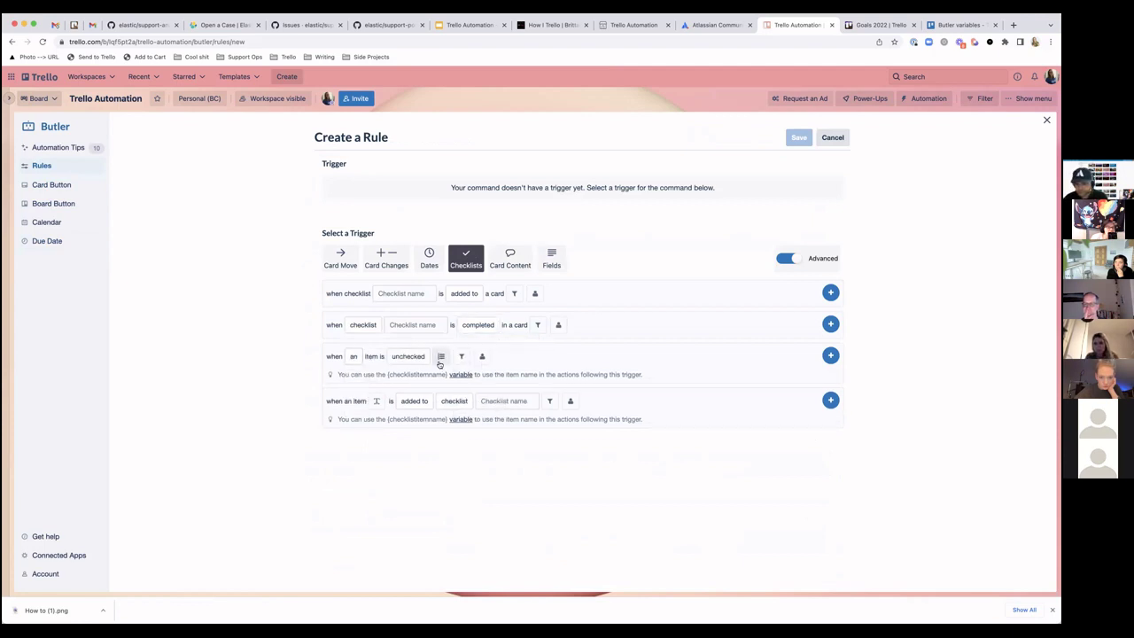
- Add a due-date filter to the trigger, trying the 'in less than' and 'in more than' comparisons
{"action": "left_click", "coordinate": [461, 357]}
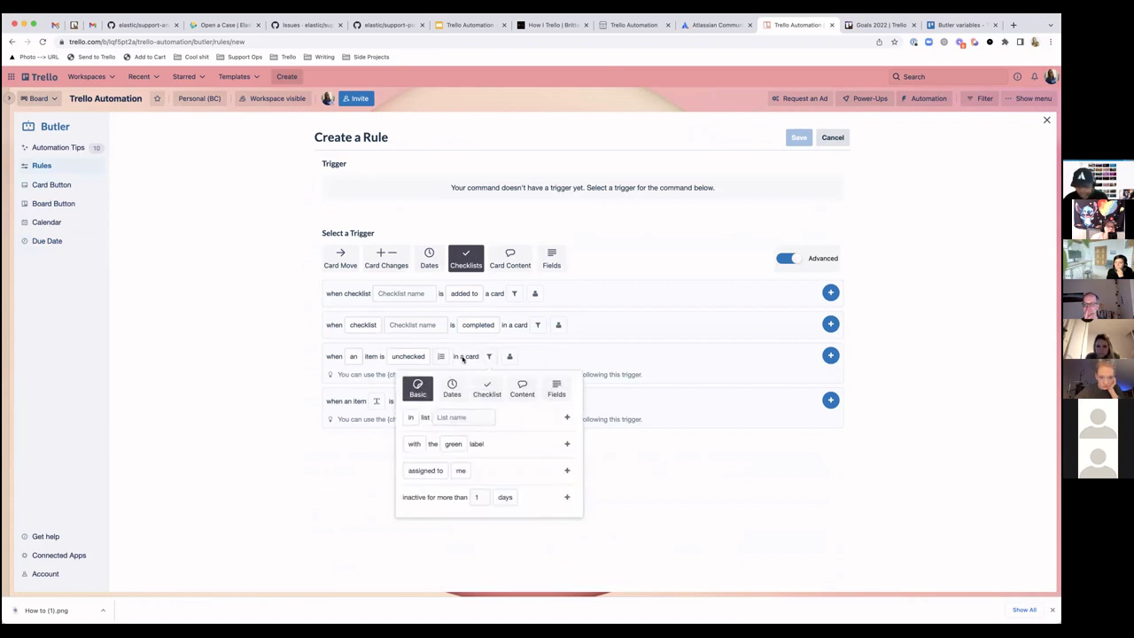
{"action": "left_click", "coordinate": [452, 391]}
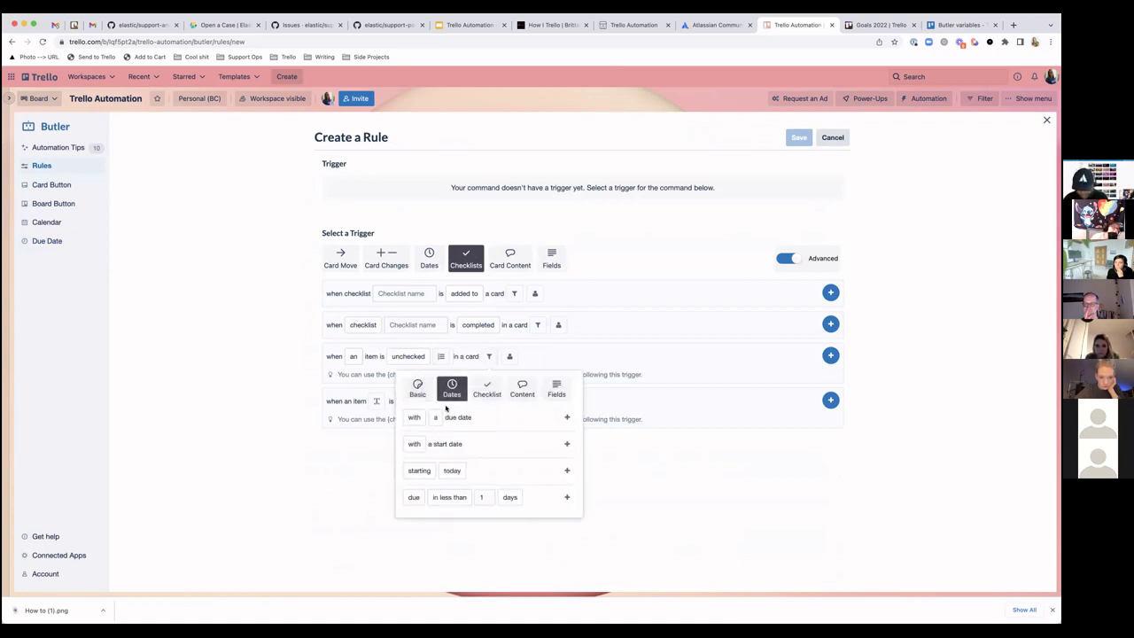
{"action": "left_click", "coordinate": [439, 498]}
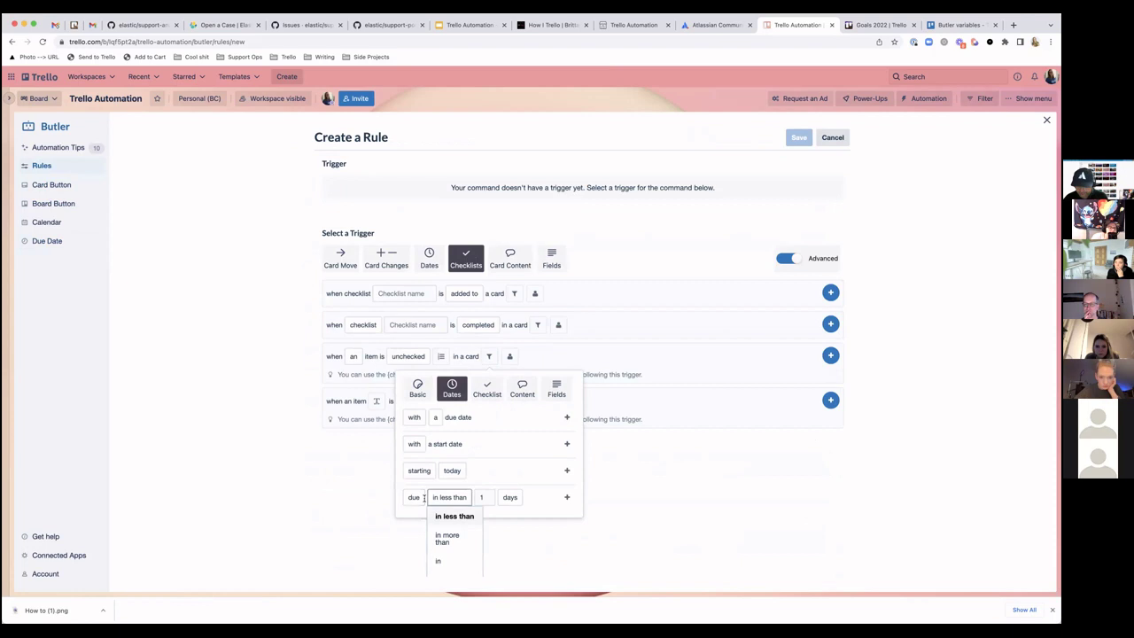
{"action": "left_click", "coordinate": [454, 515]}
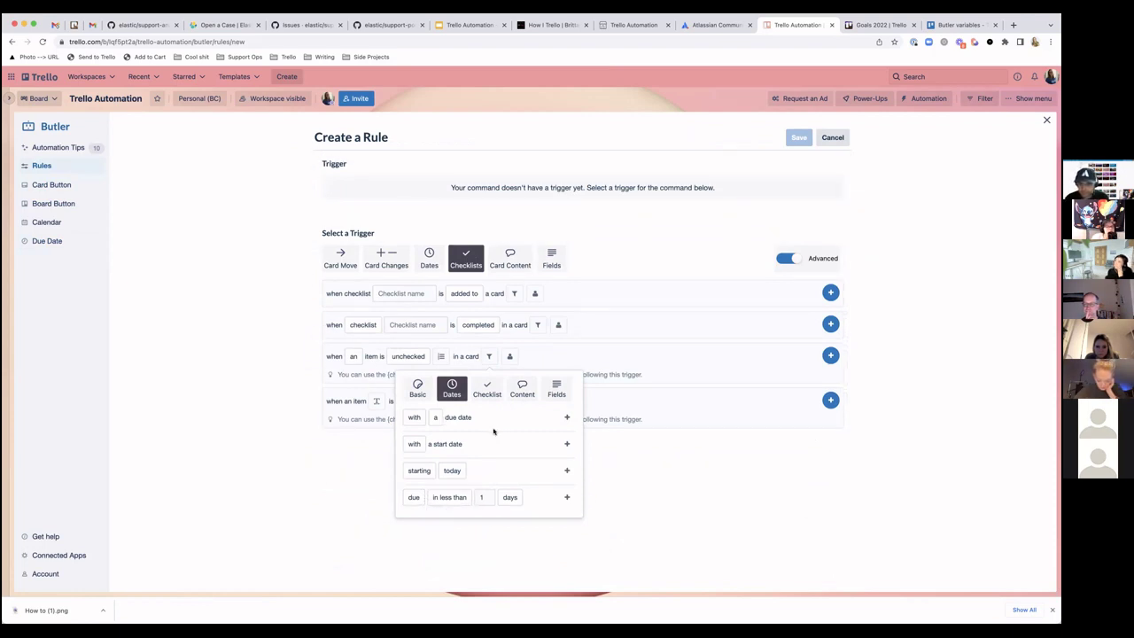
{"action": "left_click", "coordinate": [353, 357]}
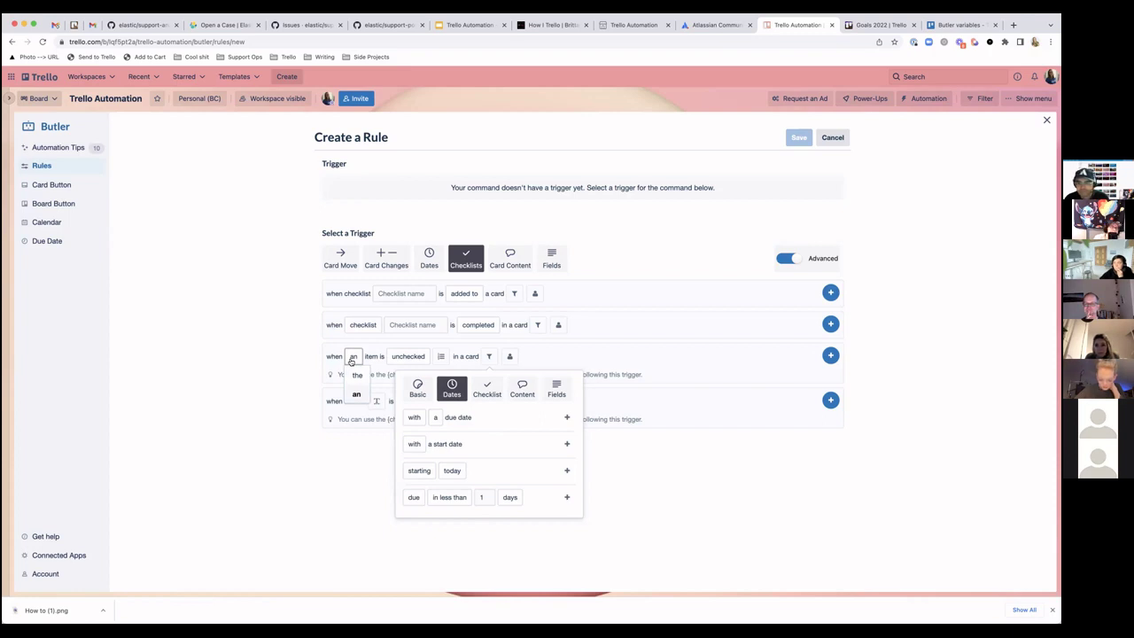
{"action": "left_click", "coordinate": [449, 497]}
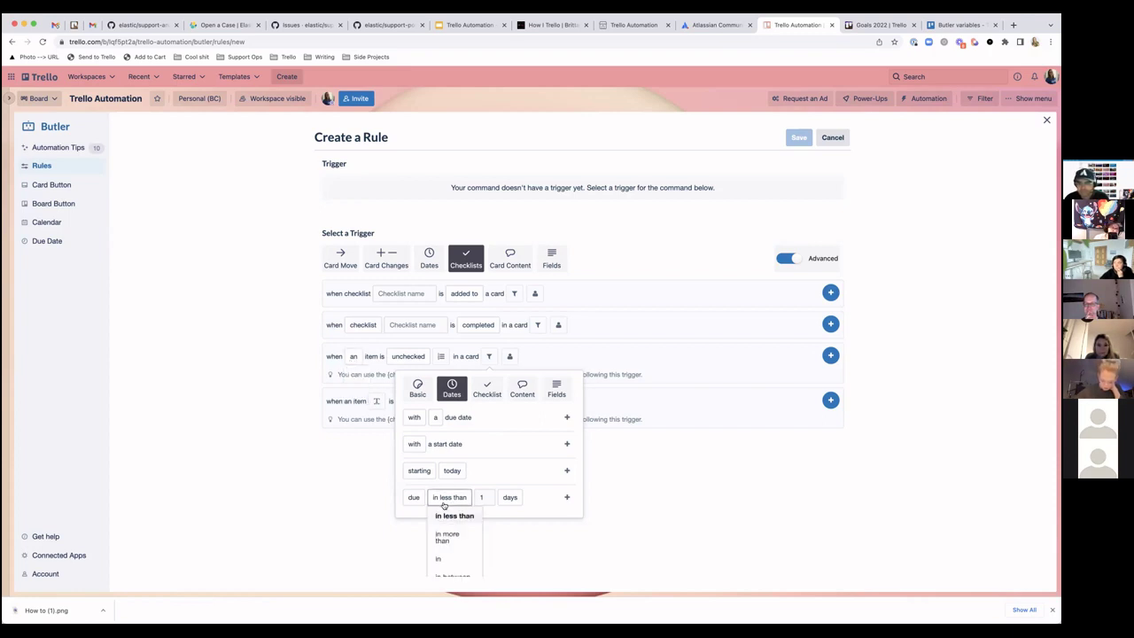
{"action": "left_click", "coordinate": [413, 498]}
{"action": "left_click", "coordinate": [448, 499]}
{"action": "scroll", "coordinate": [453, 518], "scroll_direction": "down", "scroll_amount": 1}
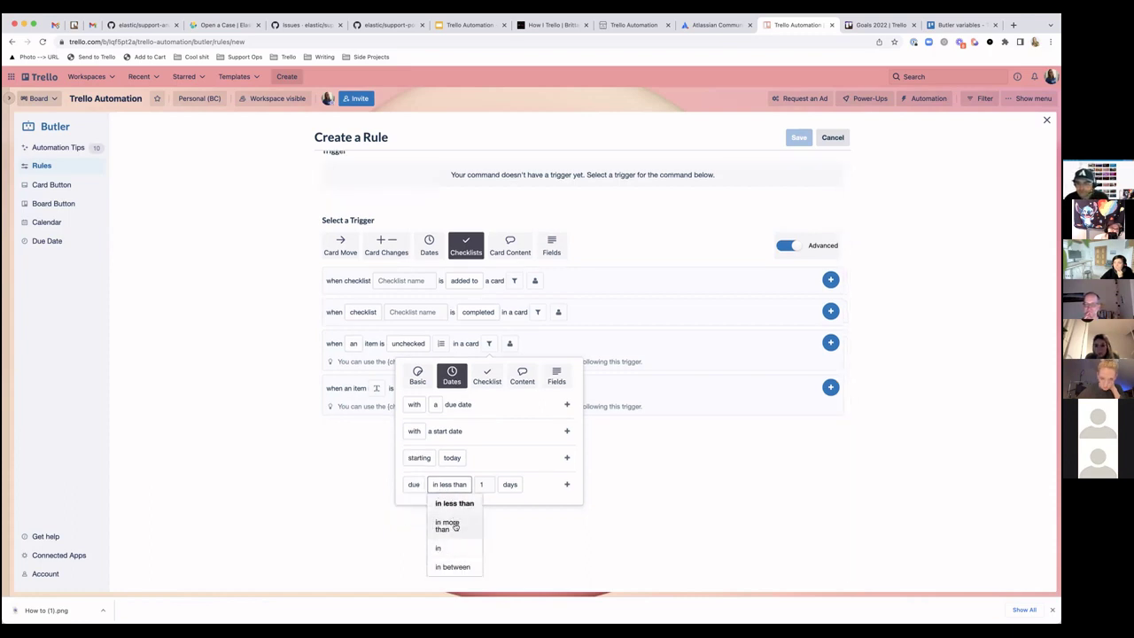
{"action": "left_click", "coordinate": [446, 525]}
{"action": "left_click", "coordinate": [485, 497]}
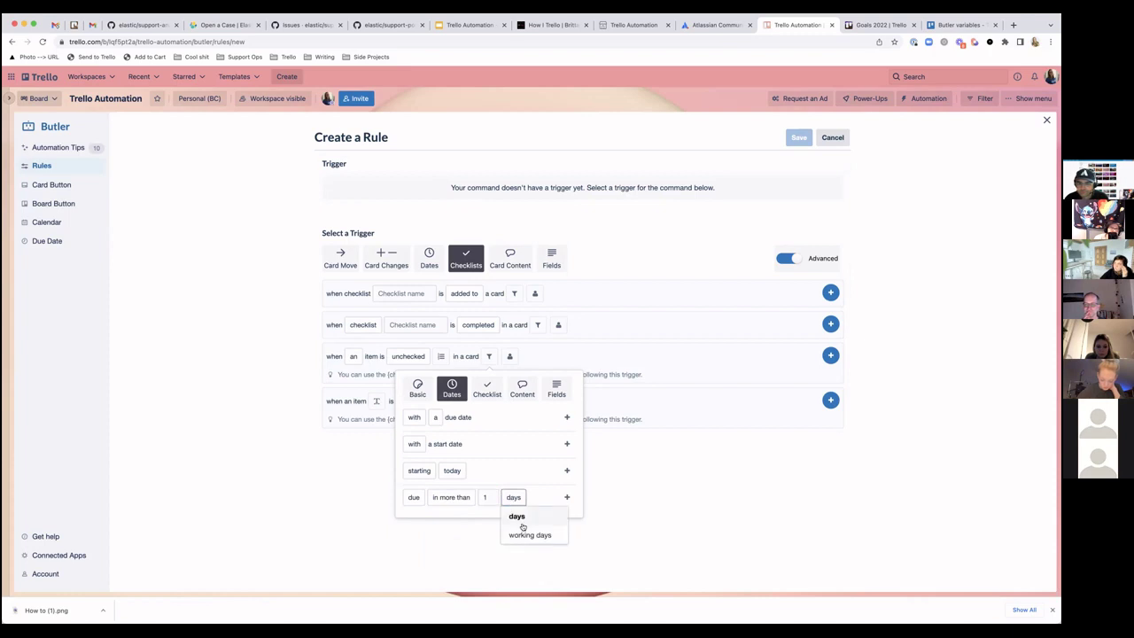
{"action": "left_click", "coordinate": [484, 497]}
- Set the filter to cards due in more than 0 days and add the unchecked-item trigger to the rule
{"action": "left_click", "coordinate": [437, 500]}
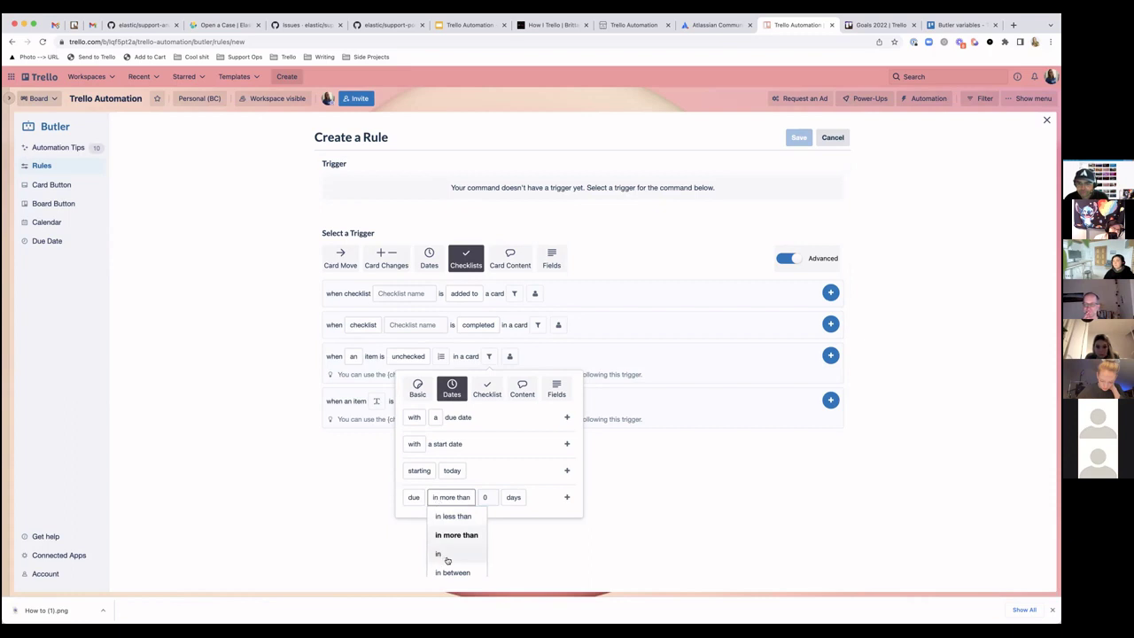
{"action": "scroll", "coordinate": [461, 516], "scroll_direction": "down", "scroll_amount": 1}
{"action": "left_click", "coordinate": [456, 529]}
{"action": "left_click", "coordinate": [512, 498]}
{"action": "left_click", "coordinate": [512, 501]}
{"action": "left_click", "coordinate": [512, 500]}
{"action": "left_click", "coordinate": [512, 498]}
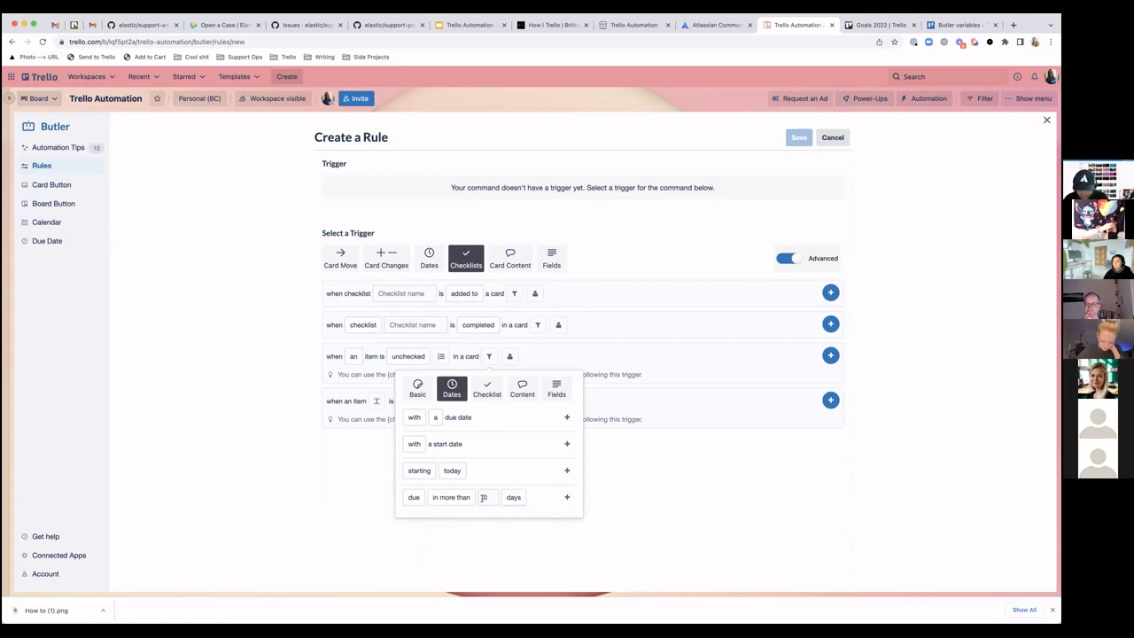
{"action": "left_click", "coordinate": [567, 497]}
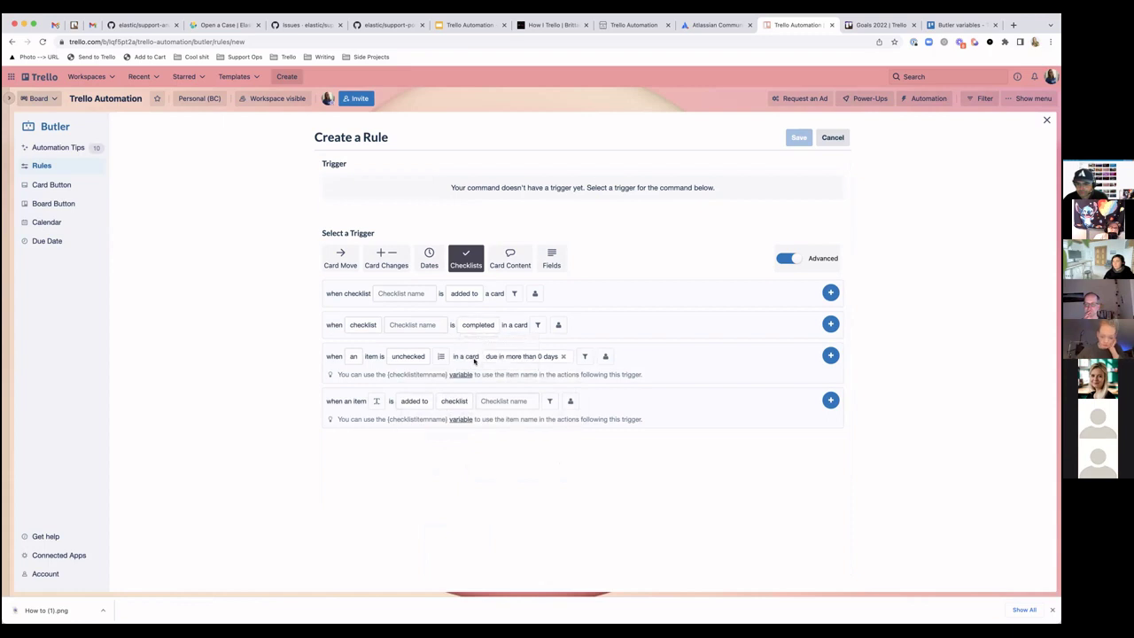
{"action": "left_click", "coordinate": [409, 356]}
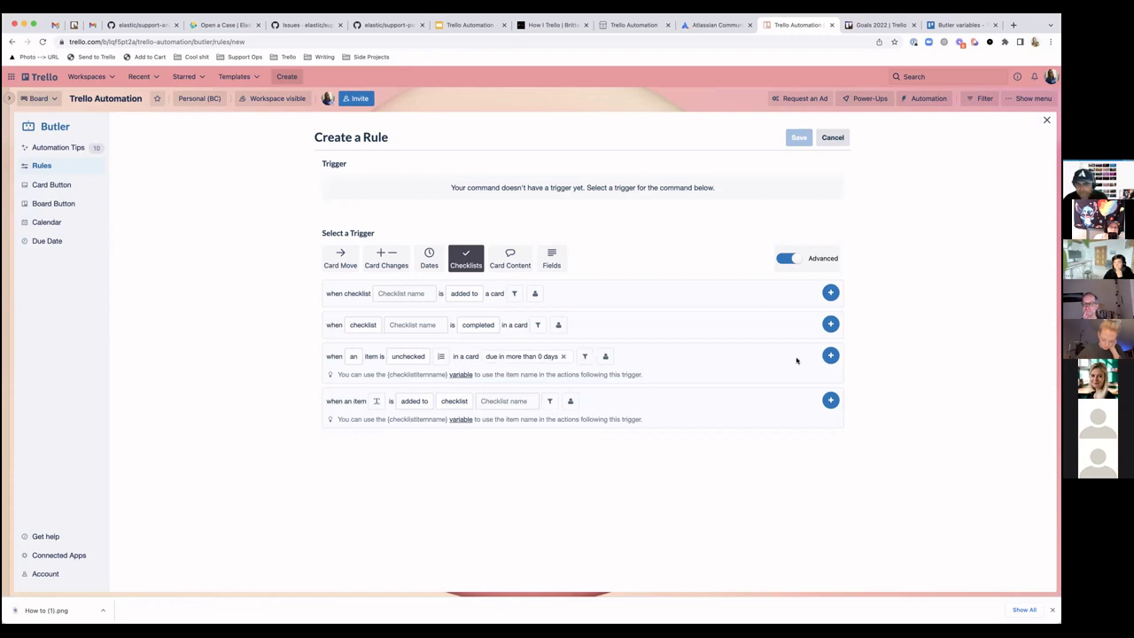
{"action": "left_click", "coordinate": [830, 355]}
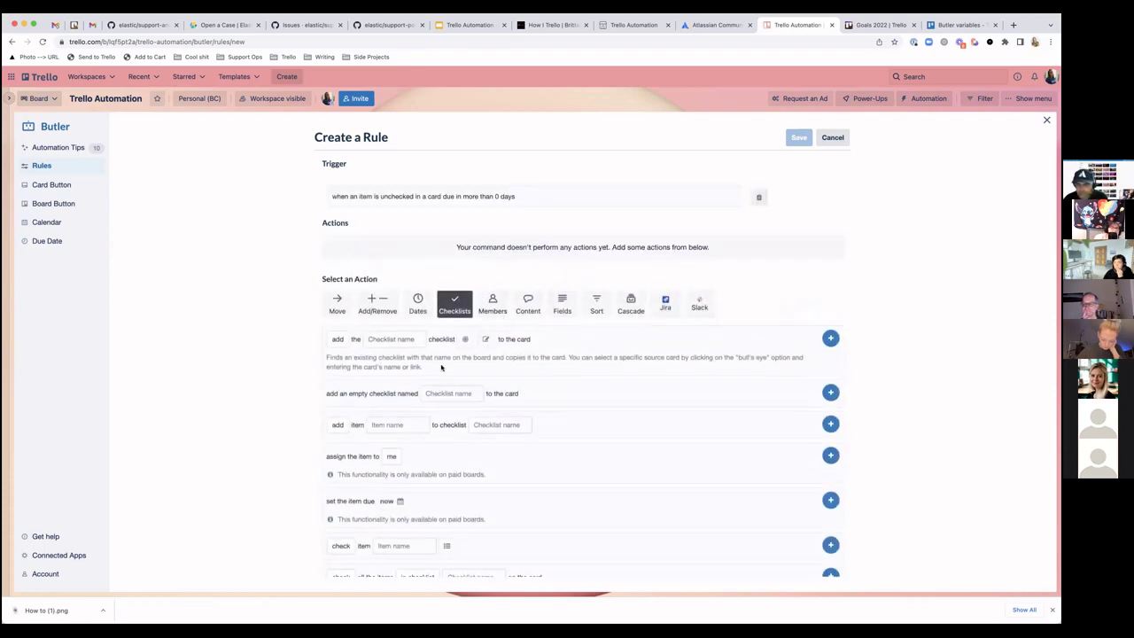
- Add the action 'add item {checklistitemname} to checklist Daily' to the rule
{"action": "scroll", "coordinate": [441, 367], "scroll_direction": "down", "scroll_amount": 2}
{"action": "left_click", "coordinate": [387, 370]}
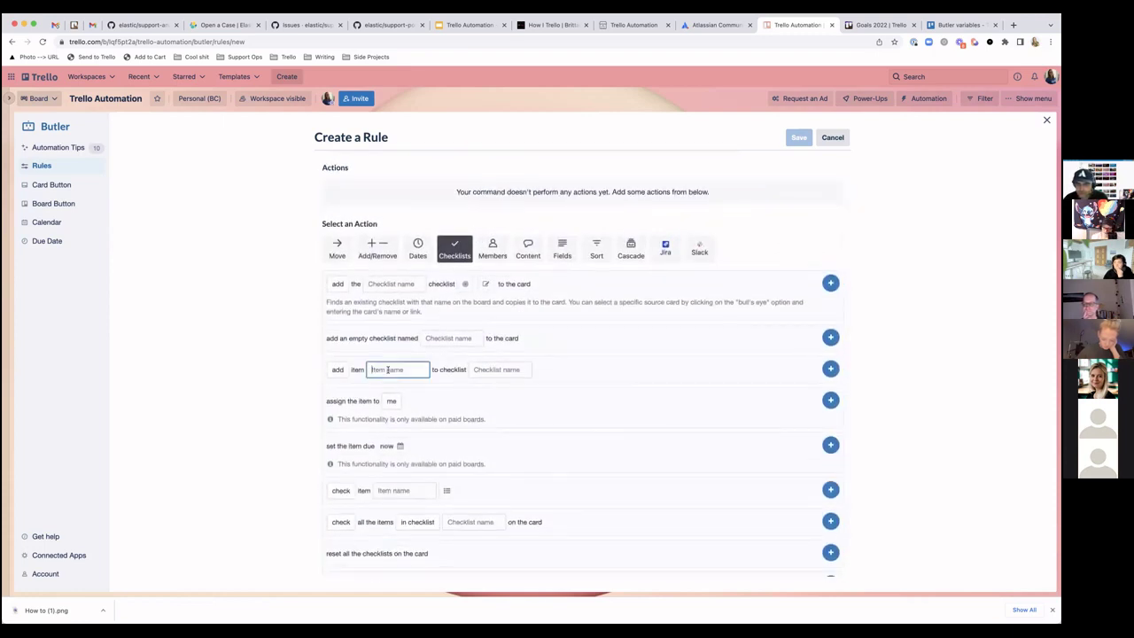
{"action": "type", "text": "{check"}
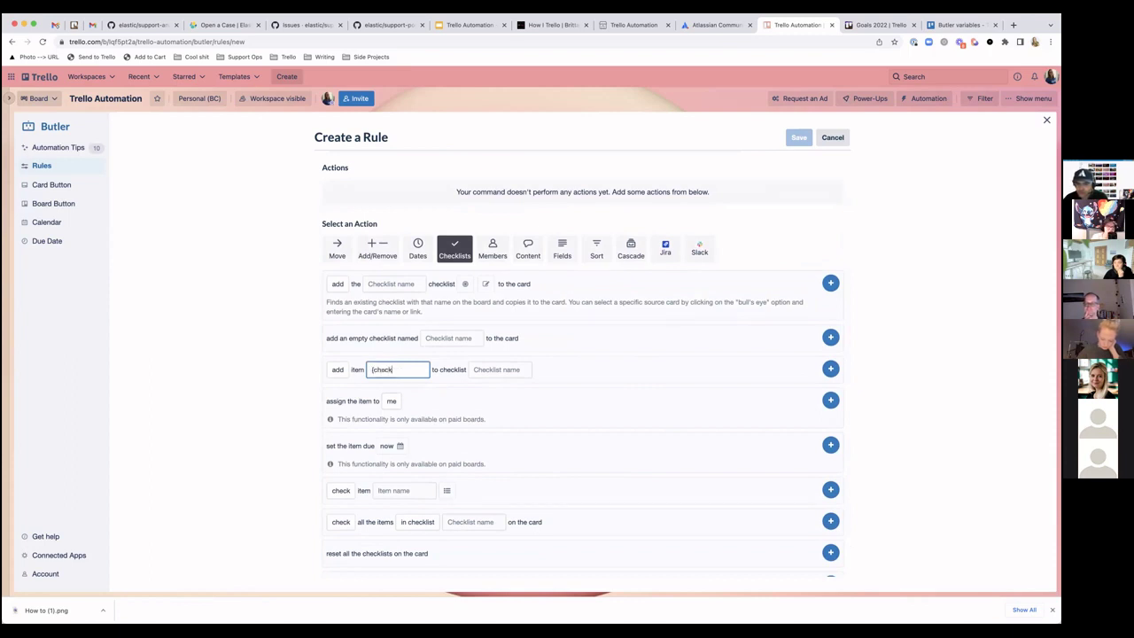
{"action": "type", "text": "listitemname}"}
{"action": "left_click", "coordinate": [477, 369]}
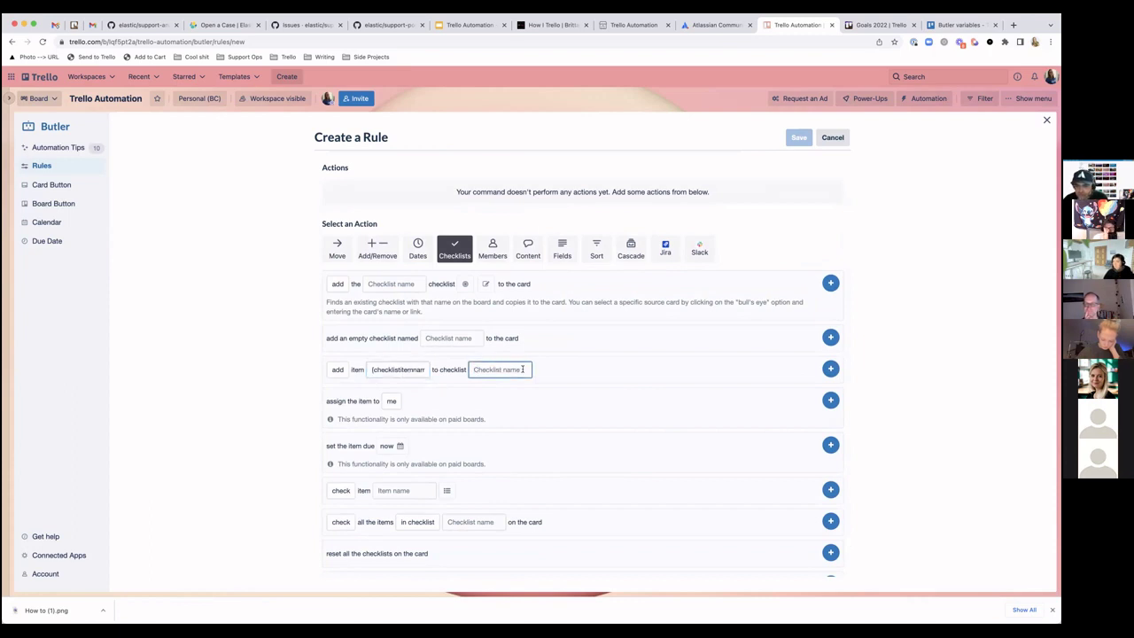
{"action": "type", "text": "Dail"}
{"action": "key", "text": "BackSpace"}
{"action": "key", "text": "BackSpace"}
{"action": "key", "text": "BackSpace"}
{"action": "key", "text": "BackSpace"}
{"action": "key", "text": "BackSpace"}
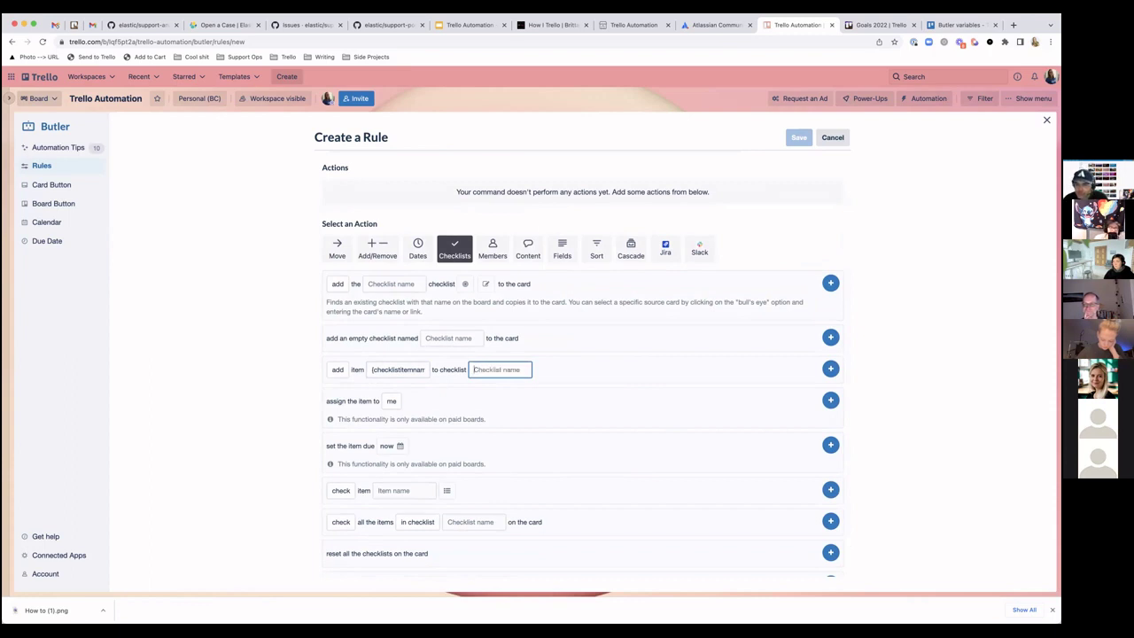
{"action": "scroll", "coordinate": [510, 368], "scroll_direction": "down", "scroll_amount": 1}
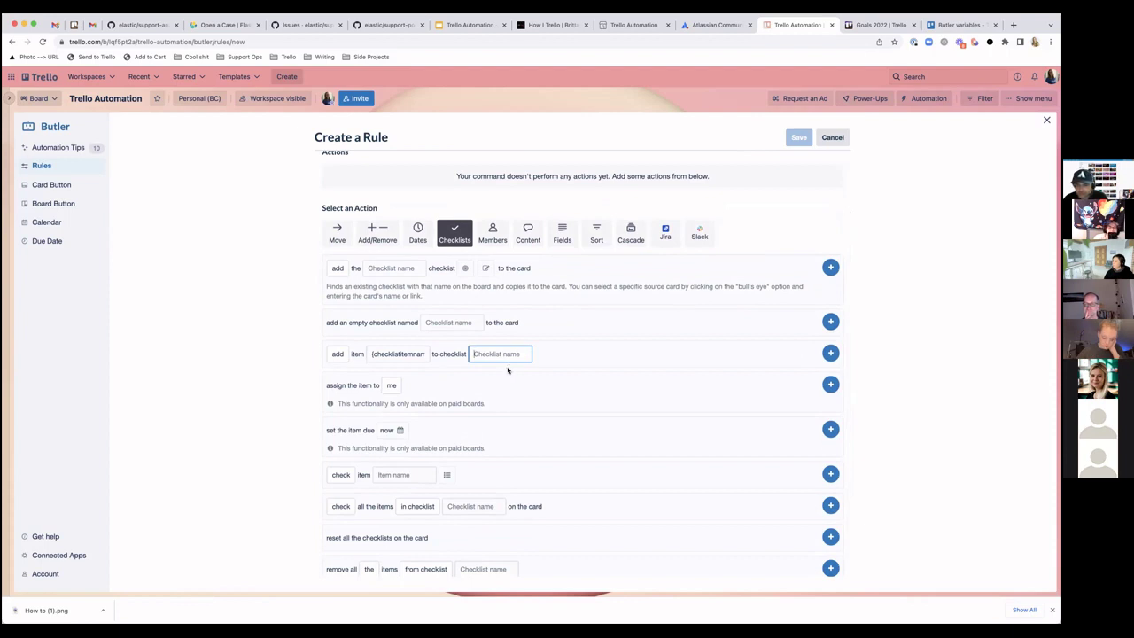
{"action": "type", "text": "Daily"}
{"action": "left_click", "coordinate": [829, 352]}
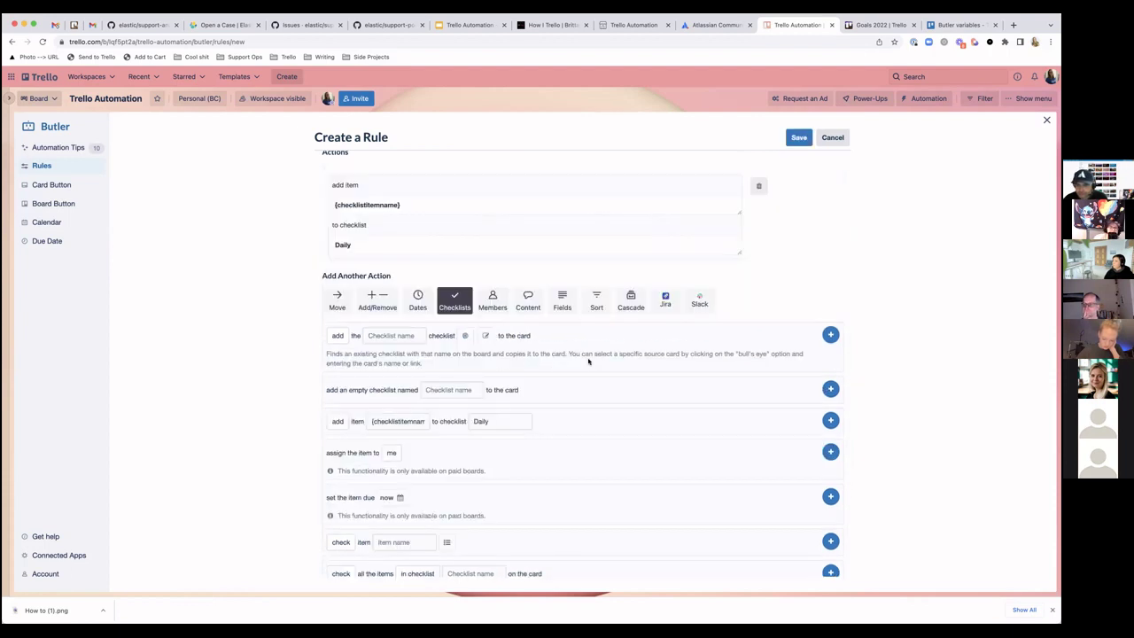
- Highlight the trigger sentence, the add-item action and the {checklistitemname} variable for emphasis
{"action": "scroll", "coordinate": [510, 271], "scroll_direction": "up", "scroll_amount": 1}
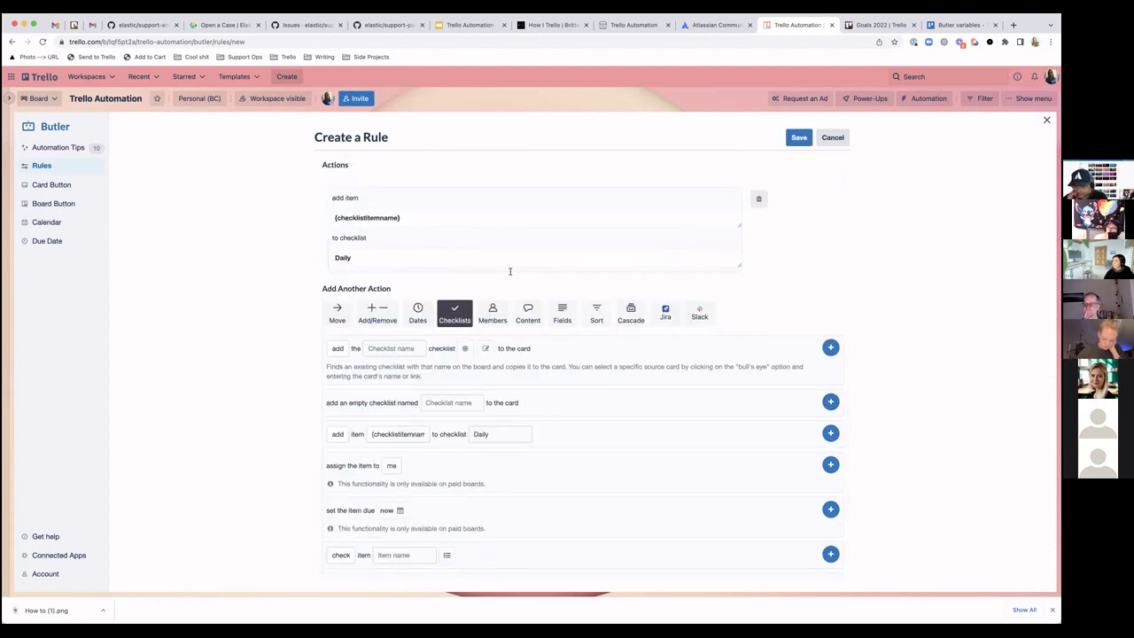
{"action": "scroll", "coordinate": [382, 255], "scroll_direction": "up", "scroll_amount": 2}
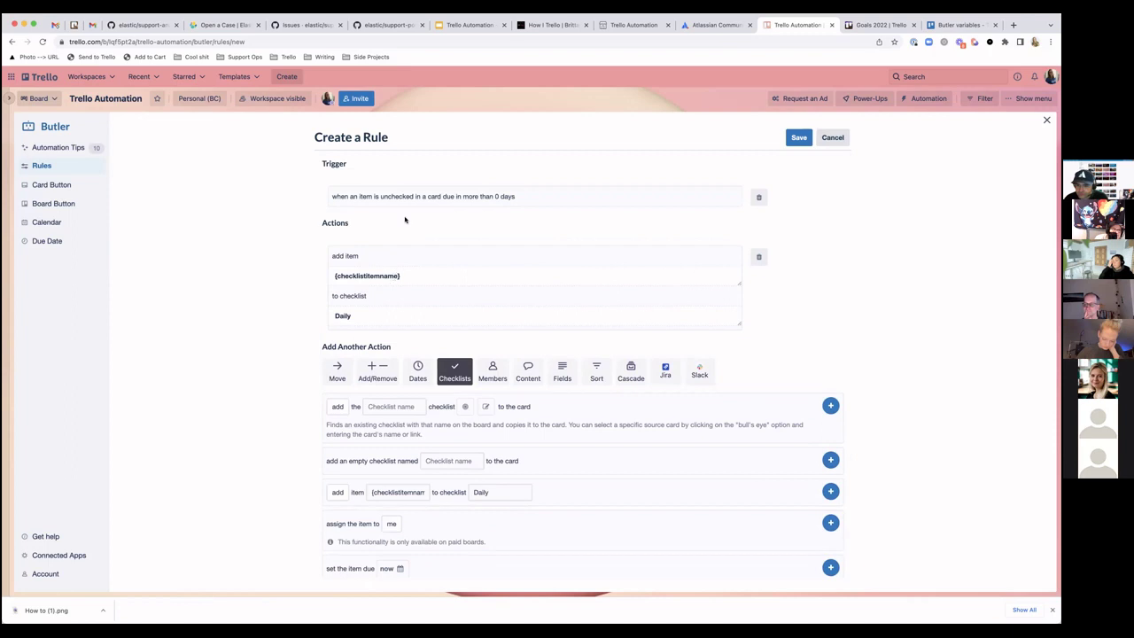
{"action": "scroll", "coordinate": [405, 220], "scroll_direction": "down", "scroll_amount": 1}
{"action": "scroll", "coordinate": [405, 220], "scroll_direction": "up", "scroll_amount": 1}
{"action": "left_click_drag", "start_coordinate": [330, 195], "coordinate": [511, 322]}
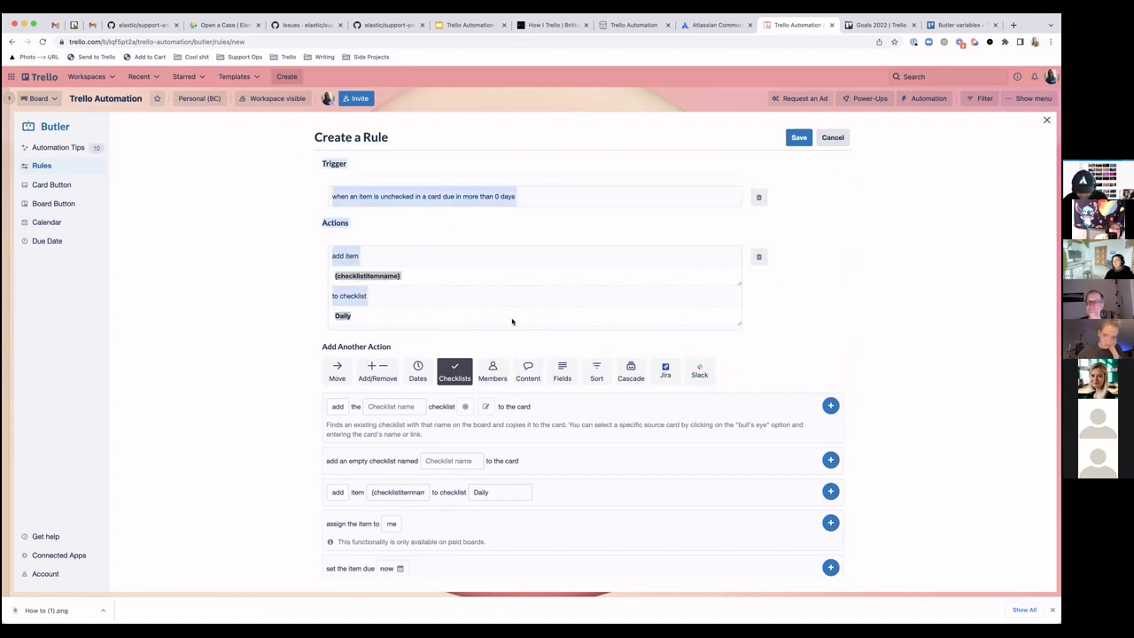
{"action": "left_click", "coordinate": [296, 264]}
{"action": "left_click_drag", "start_coordinate": [331, 196], "coordinate": [443, 197]}
{"action": "left_click", "coordinate": [363, 255]}
{"action": "left_click_drag", "start_coordinate": [325, 255], "coordinate": [417, 283]}
{"action": "triple_click", "coordinate": [376, 276]}
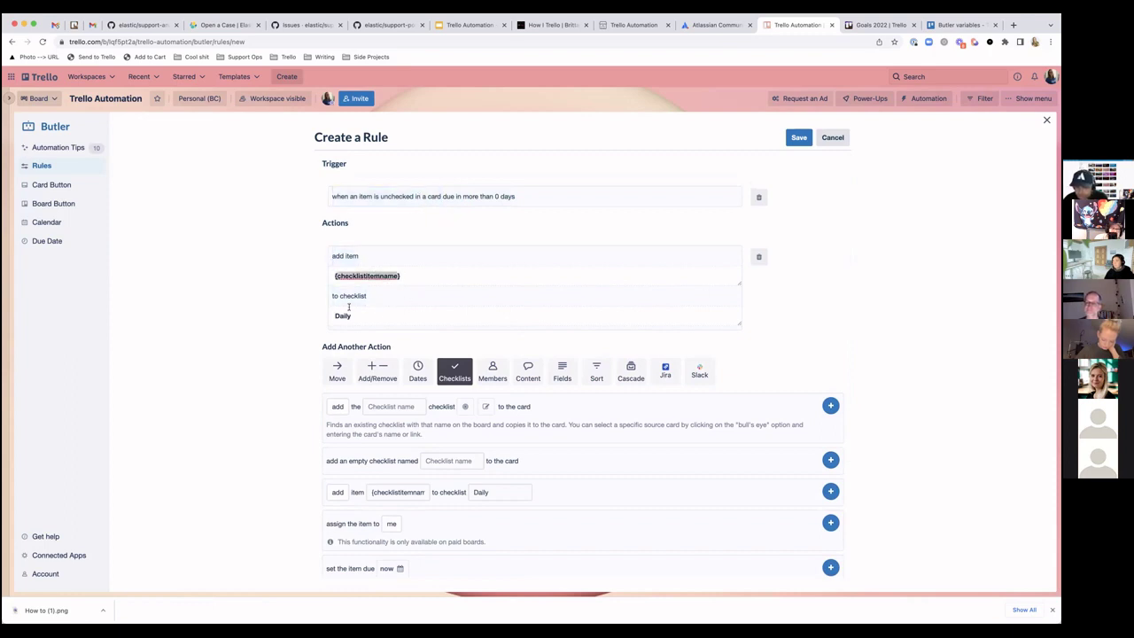
{"action": "left_click", "coordinate": [384, 311]}
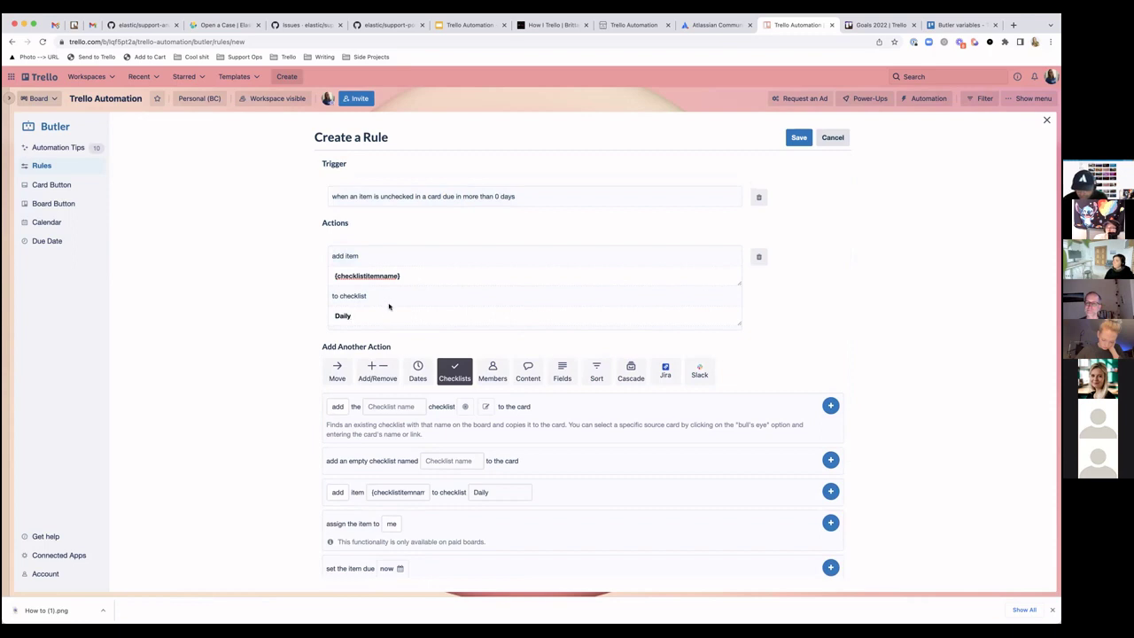
{"action": "scroll", "coordinate": [389, 305], "scroll_direction": "down", "scroll_amount": 3}
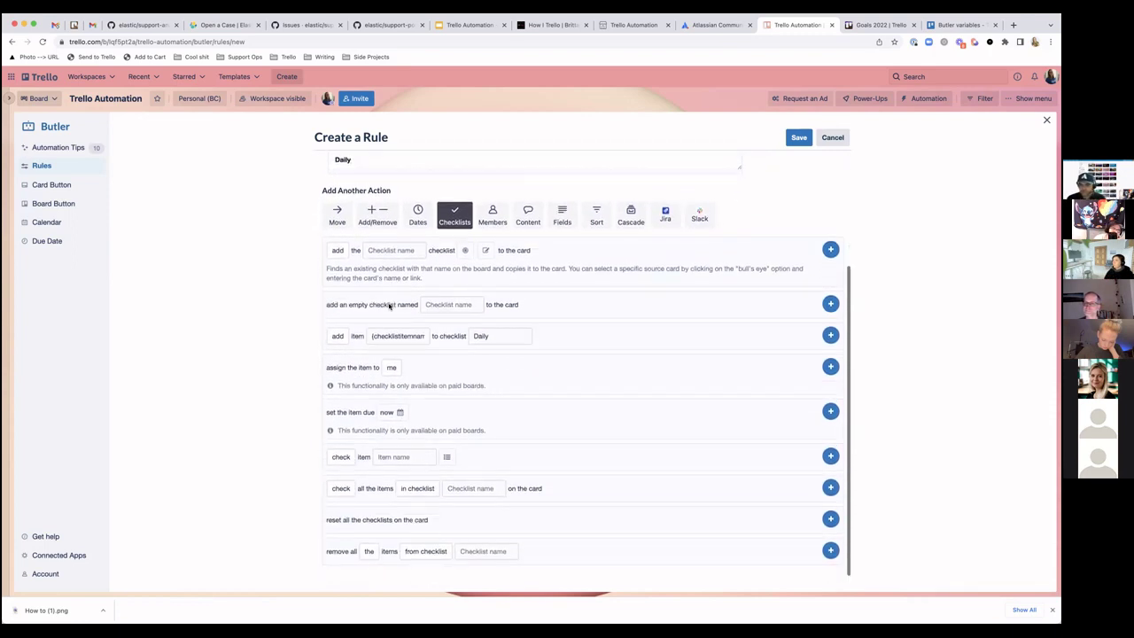
{"action": "scroll", "coordinate": [393, 303], "scroll_direction": "down", "scroll_amount": 1}
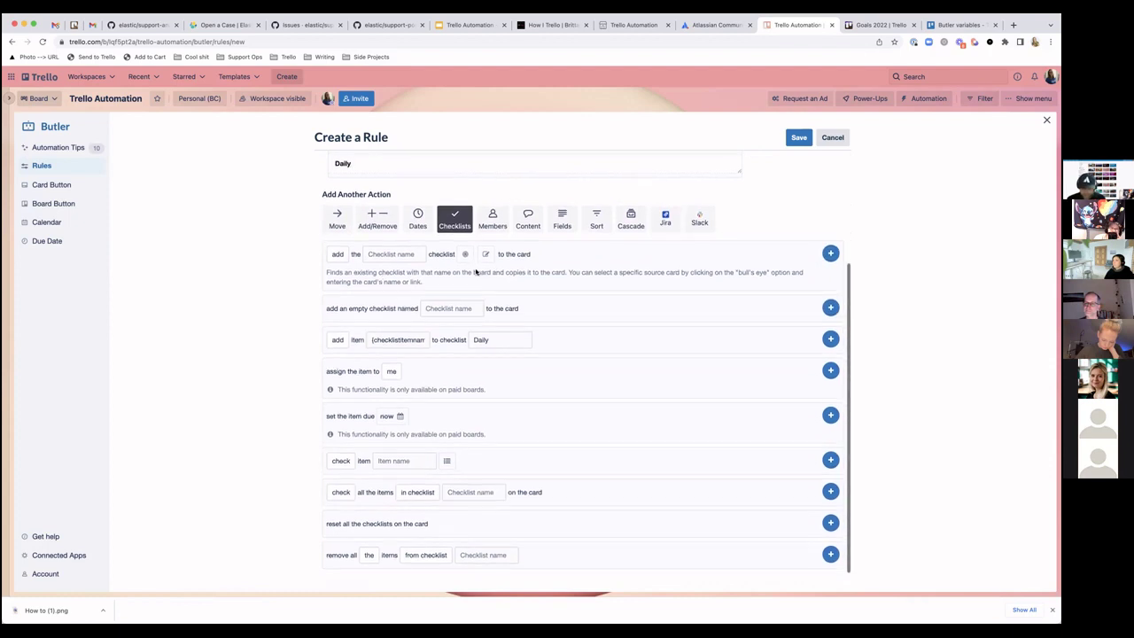
{"action": "scroll", "coordinate": [372, 257], "scroll_direction": "up", "scroll_amount": 1}
- Add the 'Leftover' checklist to the card as an action and move it above the add-item action
{"action": "left_click", "coordinate": [390, 263]}
{"action": "type", "text": "Leftover"}
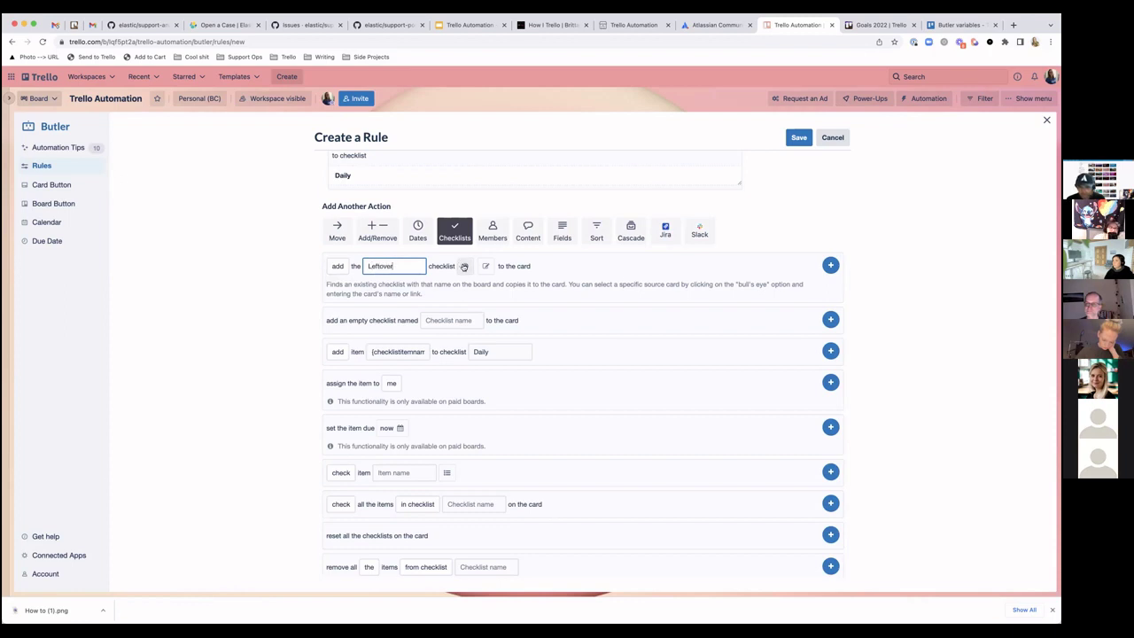
{"action": "left_click", "coordinate": [830, 266]}
{"action": "scroll", "coordinate": [438, 221], "scroll_direction": "up", "scroll_amount": 3}
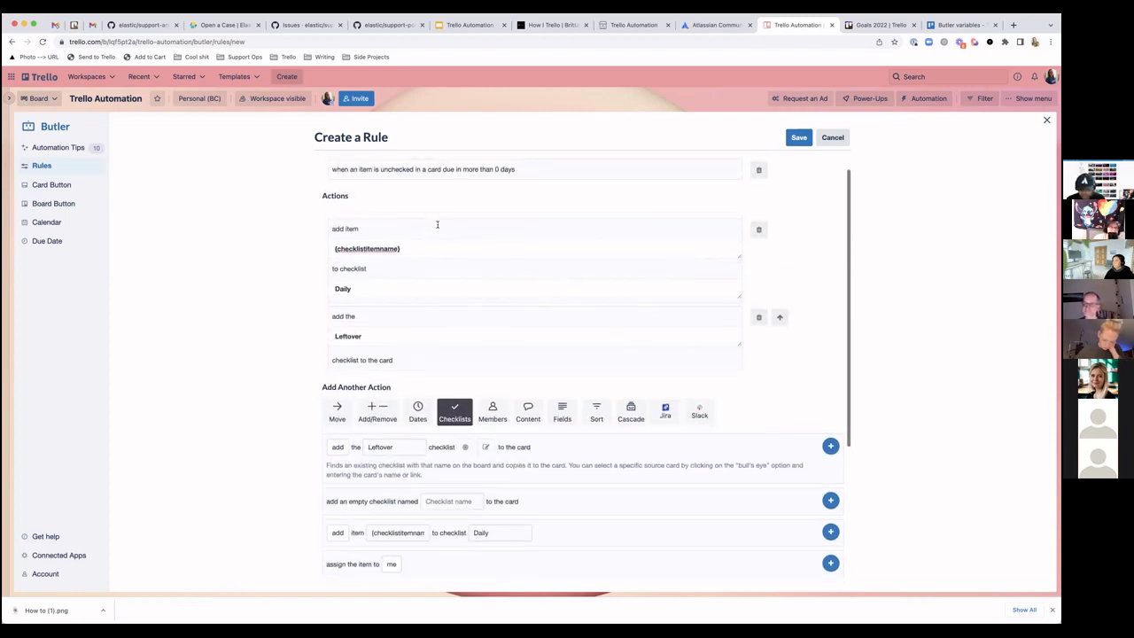
{"action": "left_click", "coordinate": [780, 317]}
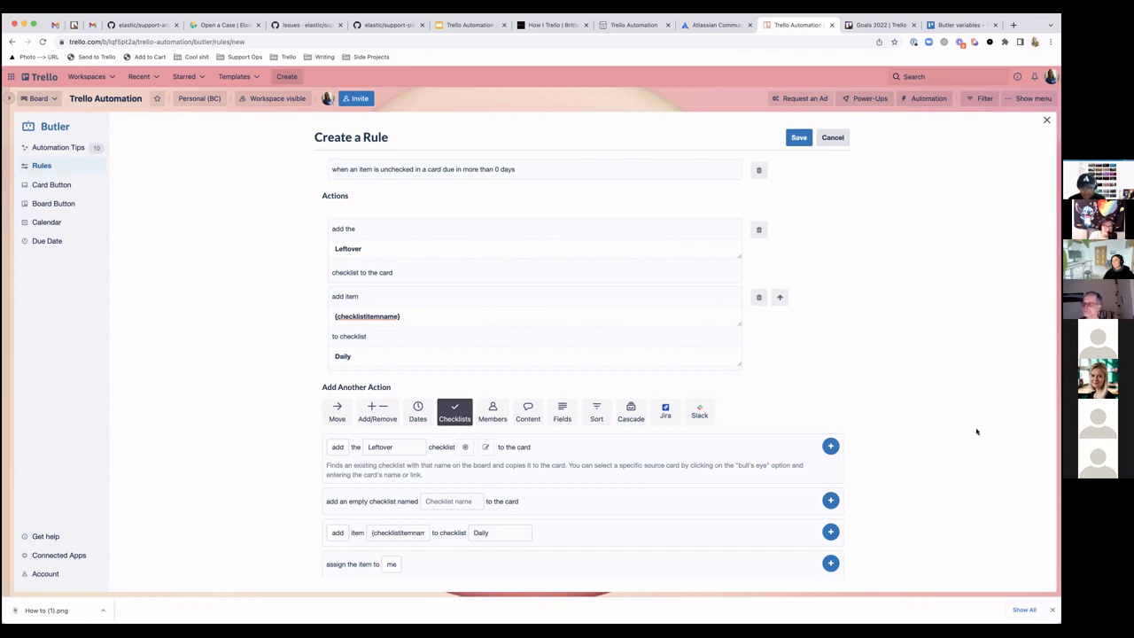
- Dismiss Chrome's downloads bar at the bottom of the window
{"action": "left_click", "coordinate": [1050, 610]}
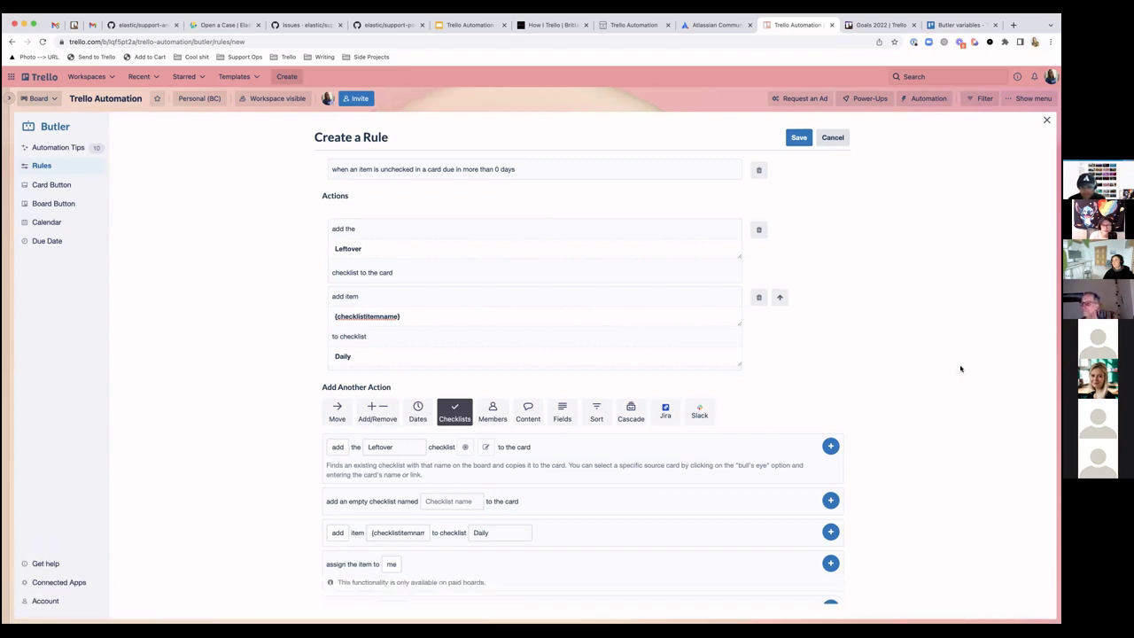